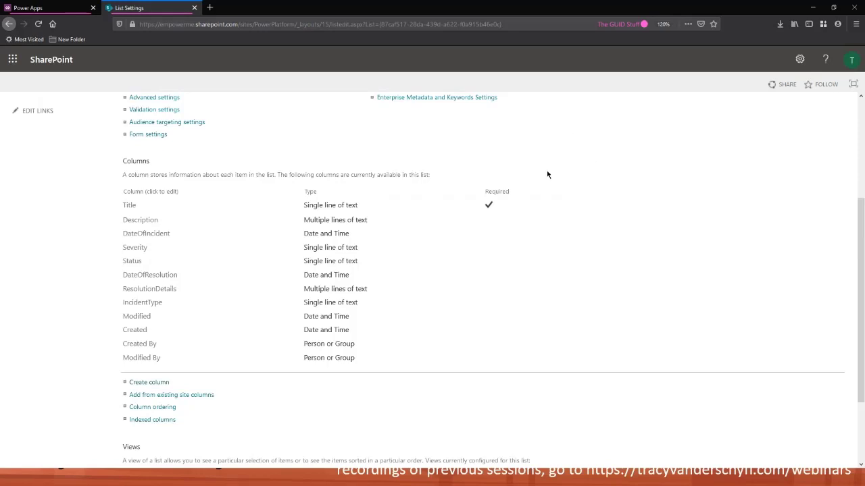
Open the site's home page in a new browser tab and switch to it
scroll(527, 167, "up", 5)
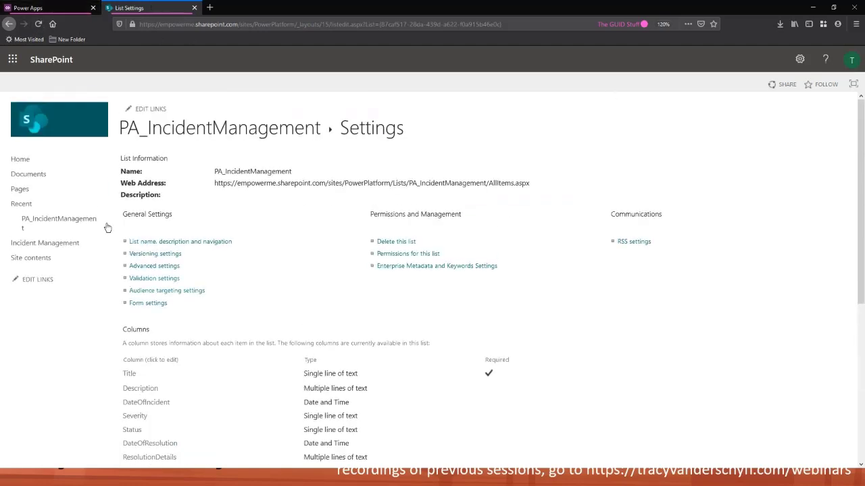
right_click(31, 164)
left_click(60, 167)
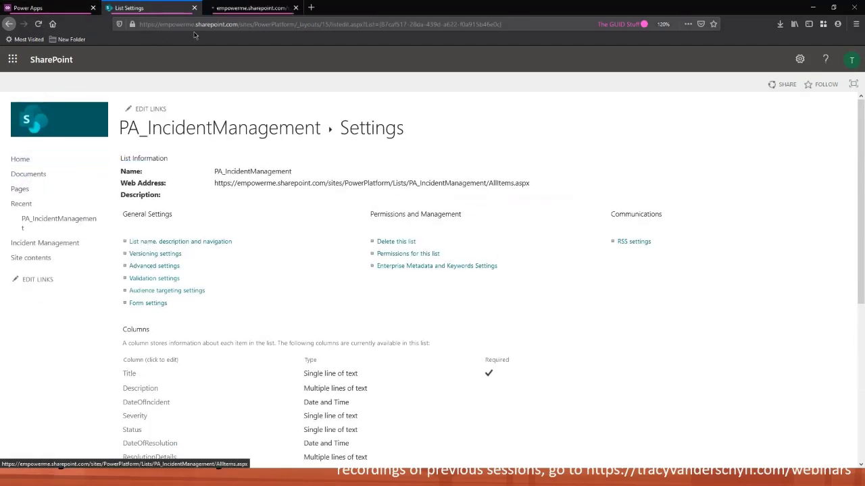
left_click(228, 8)
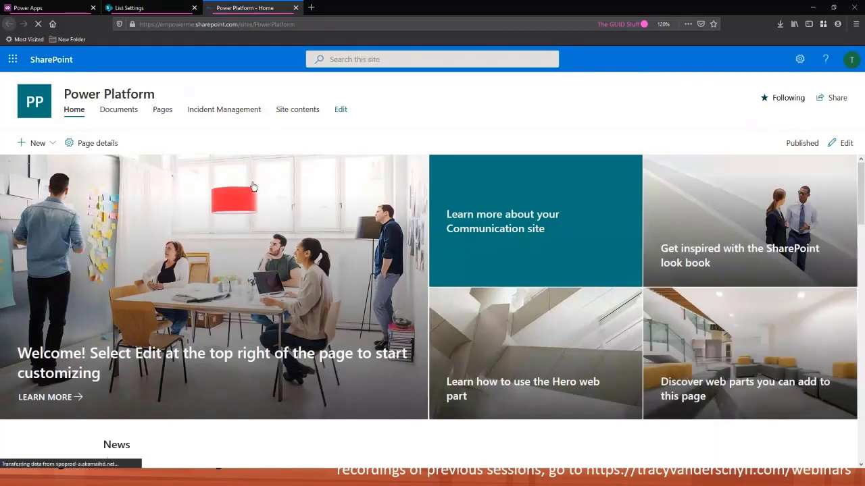
Open the site contents page from the site settings
left_click(799, 61)
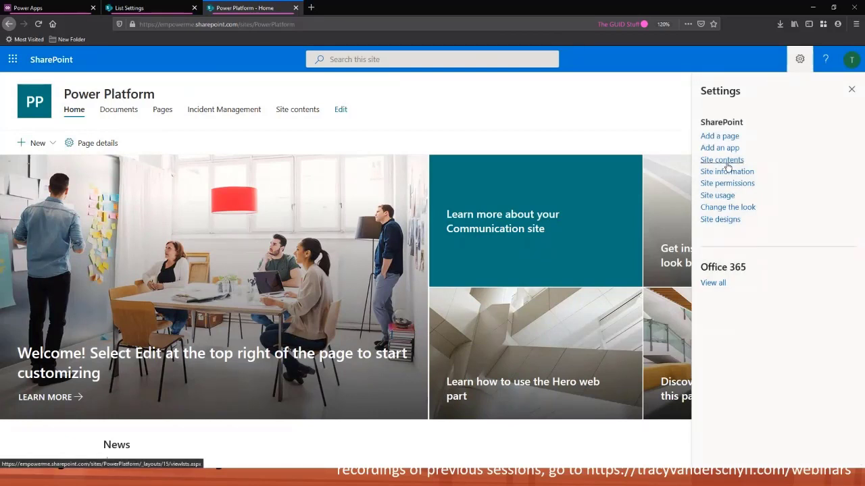
left_click(54, 142)
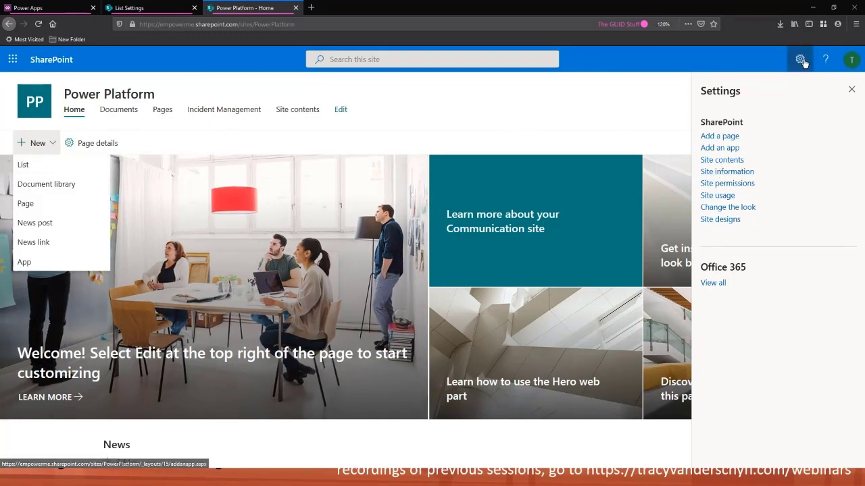
left_click(721, 160)
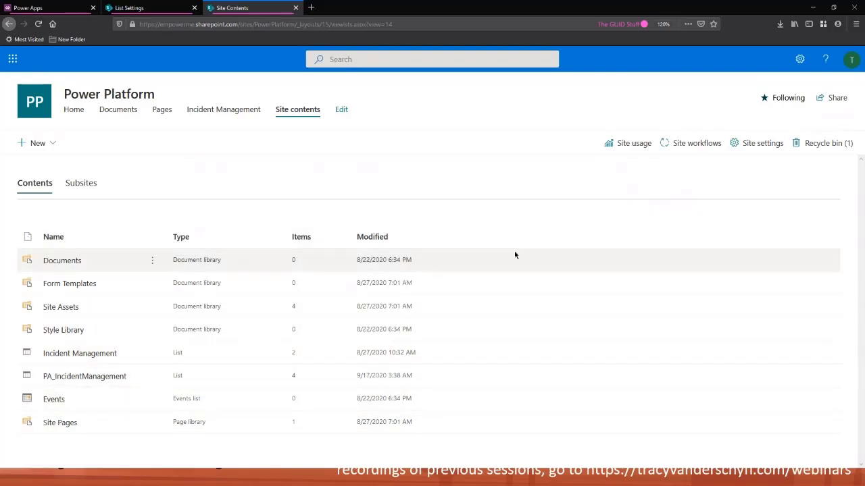
Create a new blank list named Example
left_click(55, 145)
left_click(46, 167)
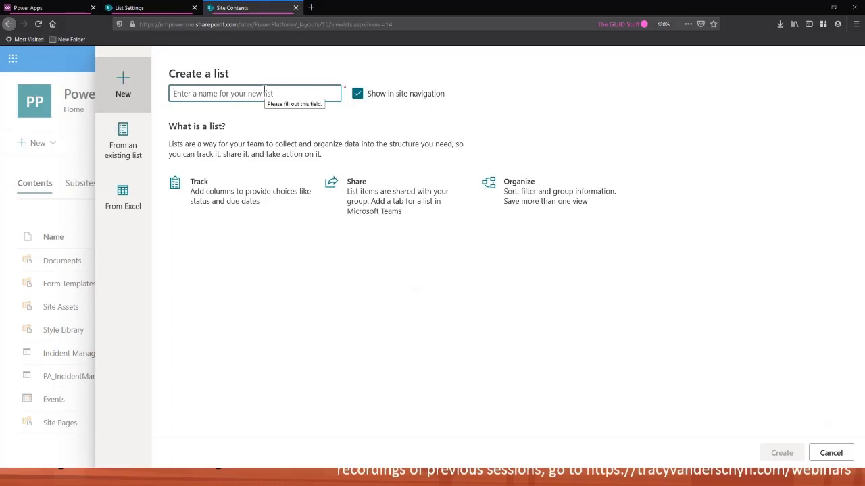
type("Example")
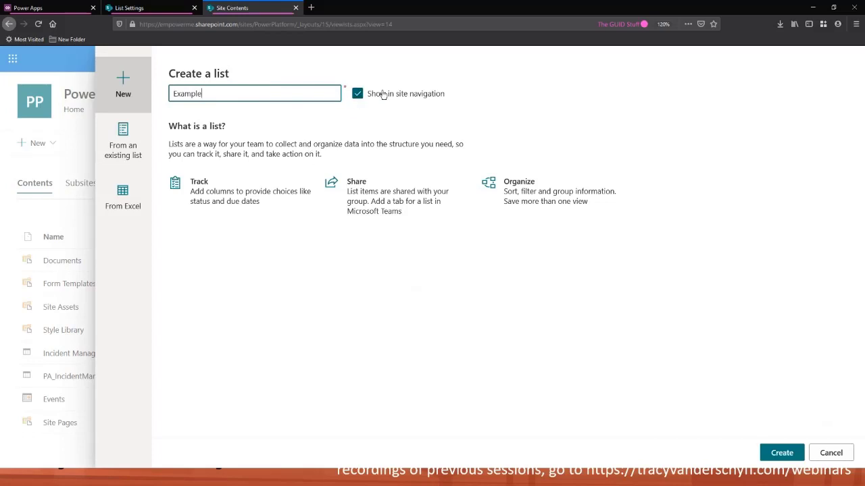
left_click(778, 454)
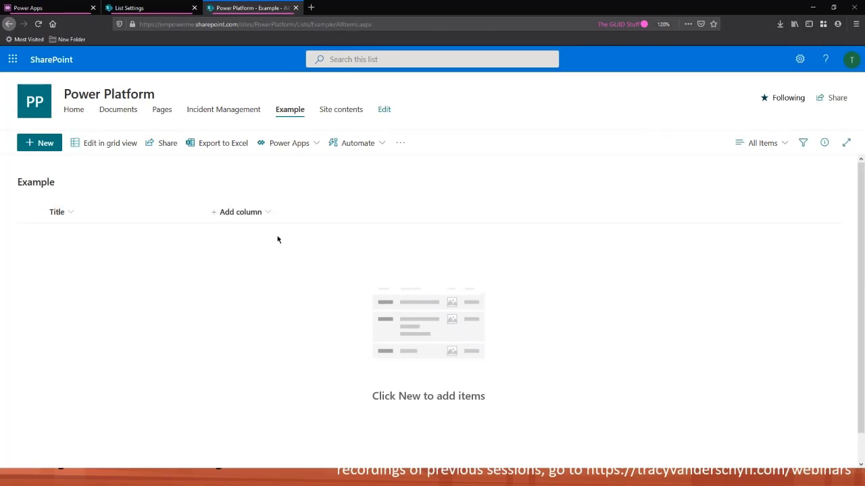
Add a Yes/No column named Yes/No to the Example list
left_click(226, 215)
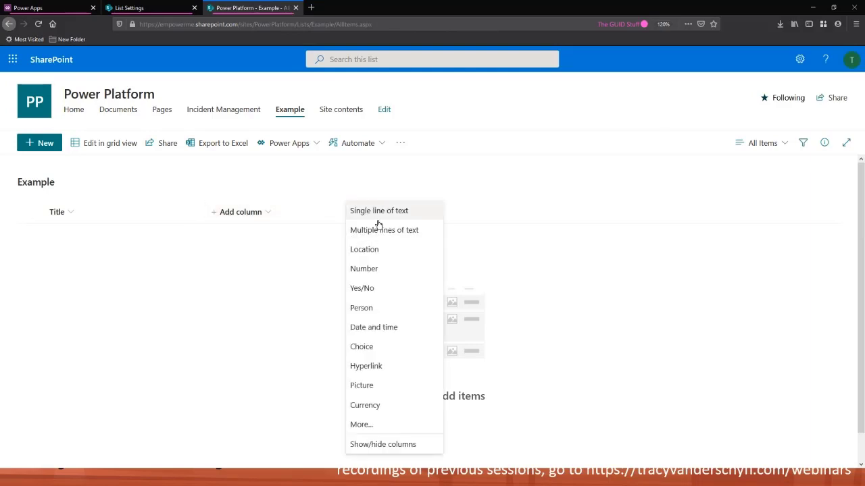
left_click(391, 290)
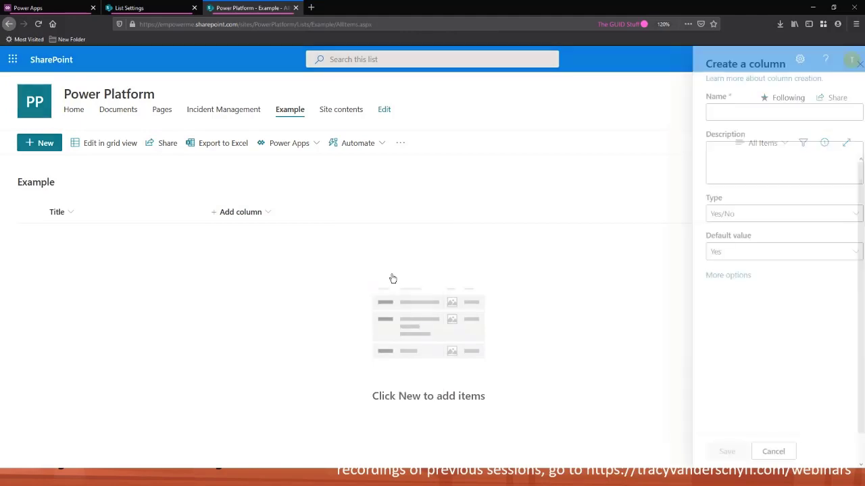
type("Yes/No")
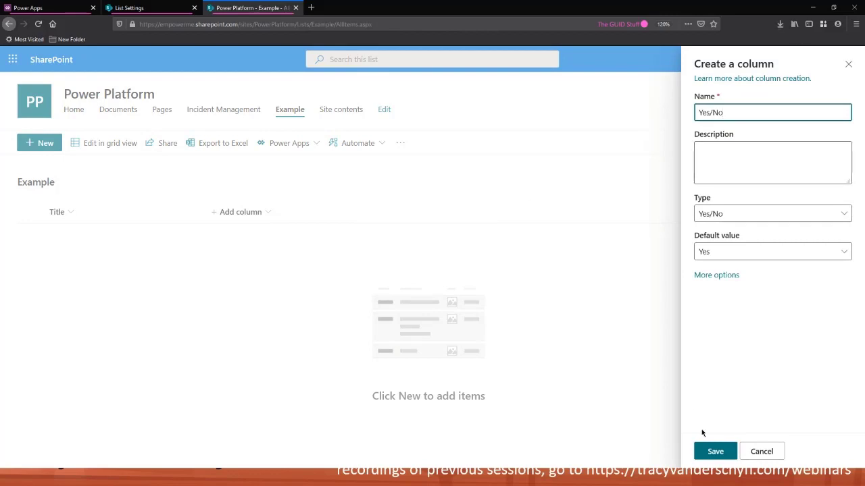
left_click(715, 452)
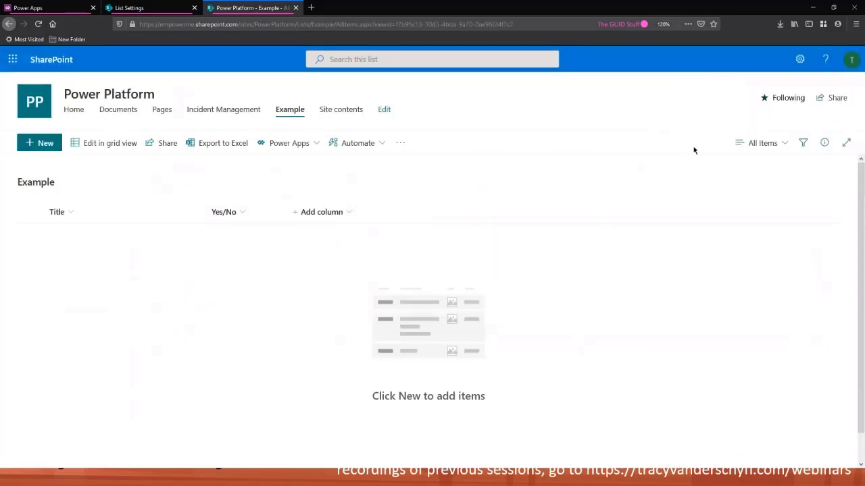
Open the list settings page for the Example list
left_click(800, 61)
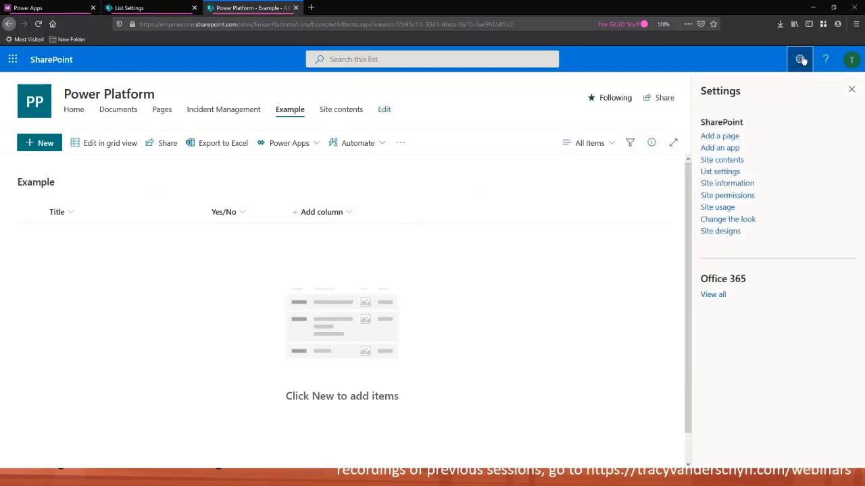
left_click(718, 173)
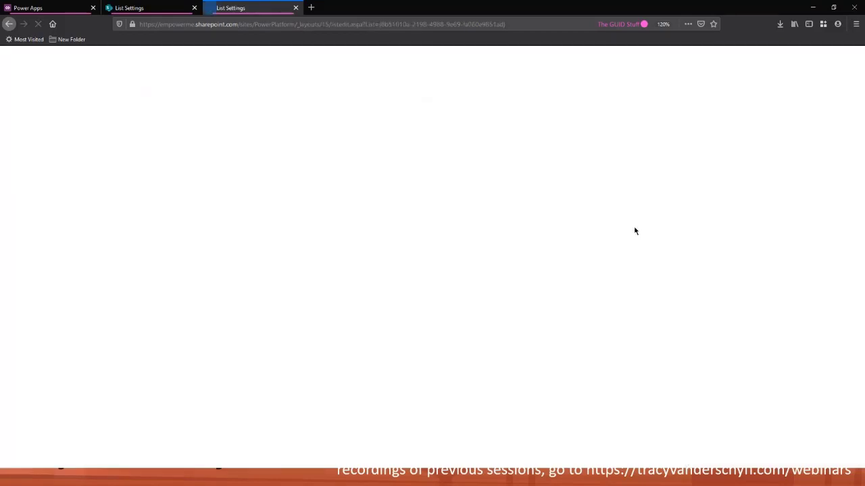
scroll(517, 306, "down", 3)
left_click(856, 24)
left_click(856, 23)
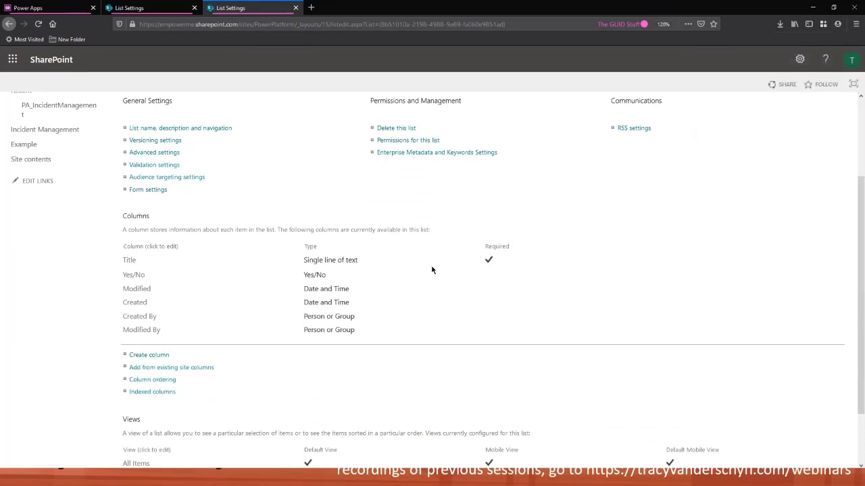
Create a multiple lines of text column named Stuff that allows plain text only
scroll(409, 273, "down", 1)
scroll(409, 273, "up", 1)
scroll(381, 283, "down", 2)
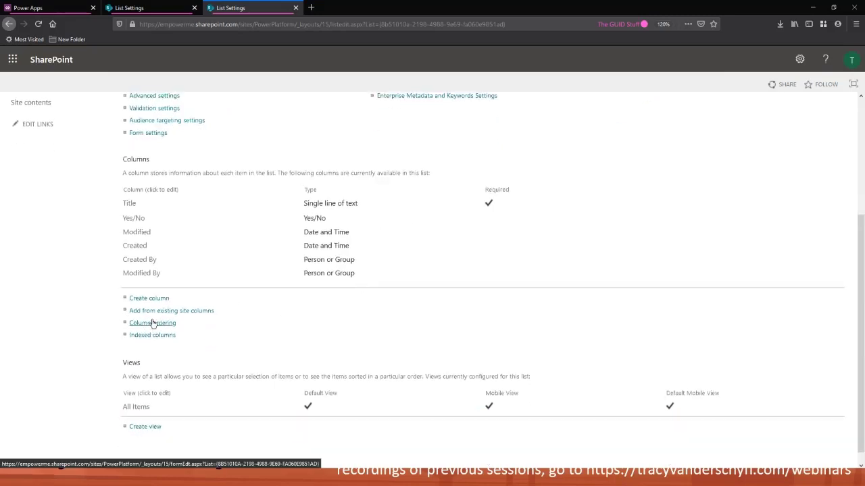
left_click(160, 301)
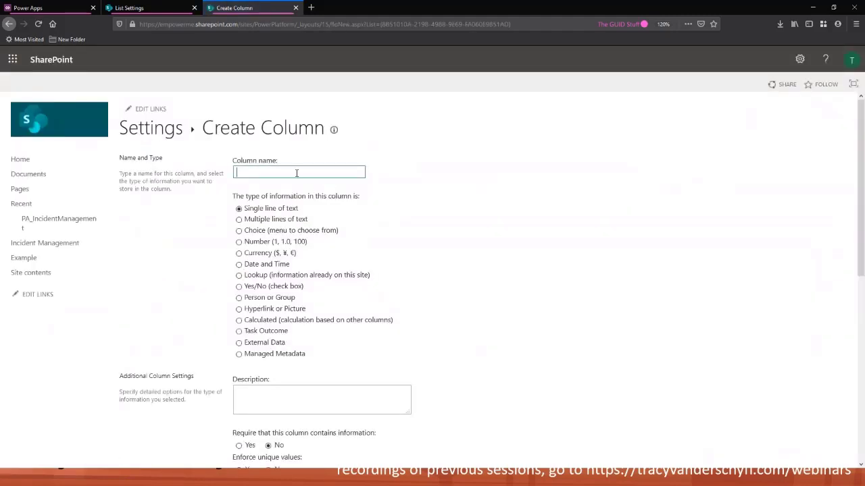
type("Stuff")
left_click(272, 219)
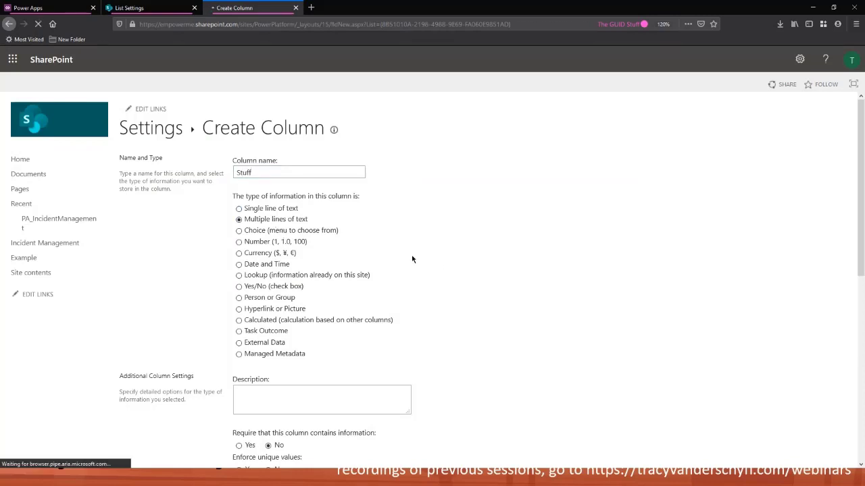
scroll(392, 237, "down", 3)
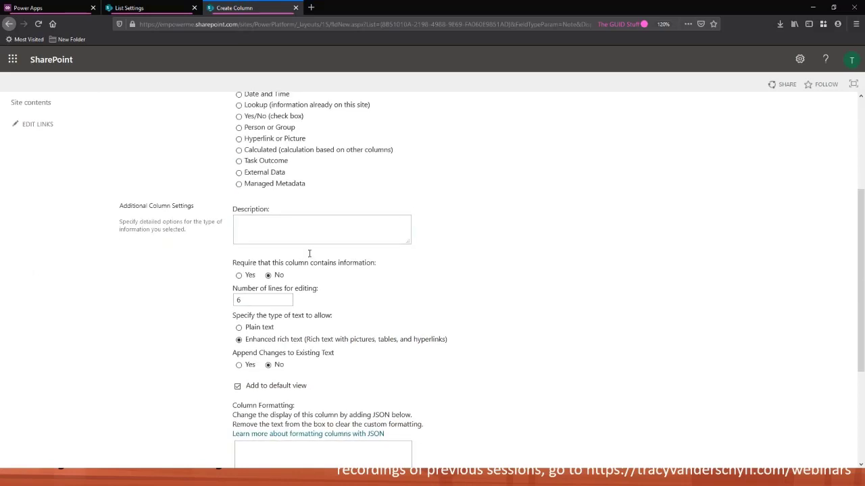
left_click(242, 329)
scroll(455, 273, "down", 5)
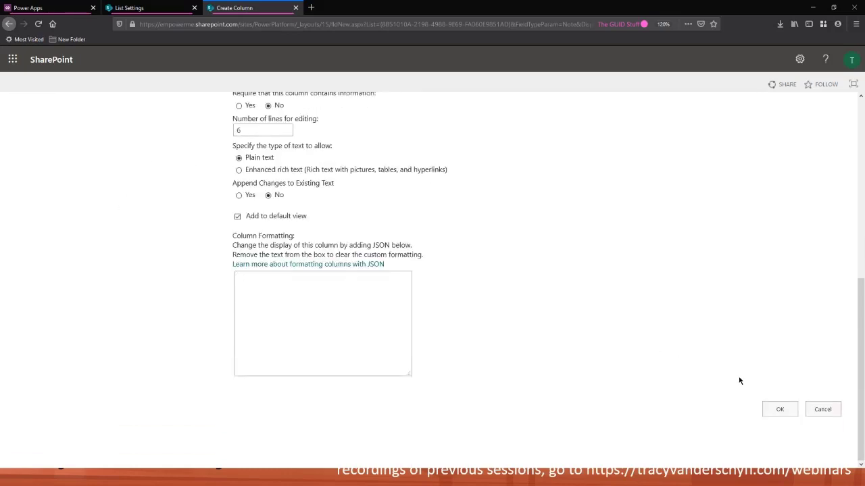
left_click(778, 408)
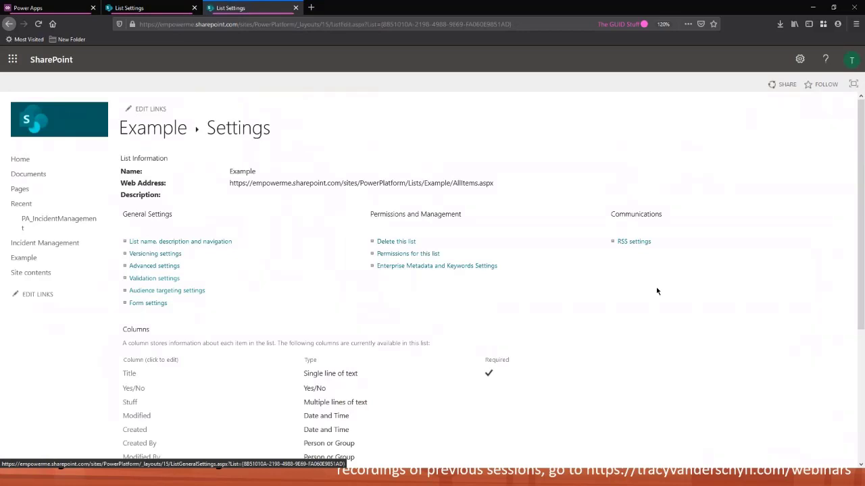
Open the PA_IncidentManagement list from the recent links
scroll(566, 309, "down", 1)
scroll(513, 303, "down", 4)
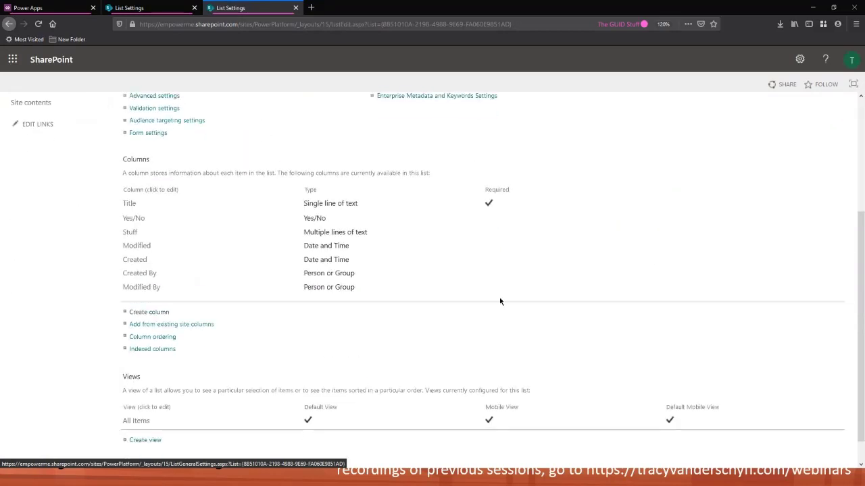
scroll(500, 302, "up", 5)
left_click(68, 225)
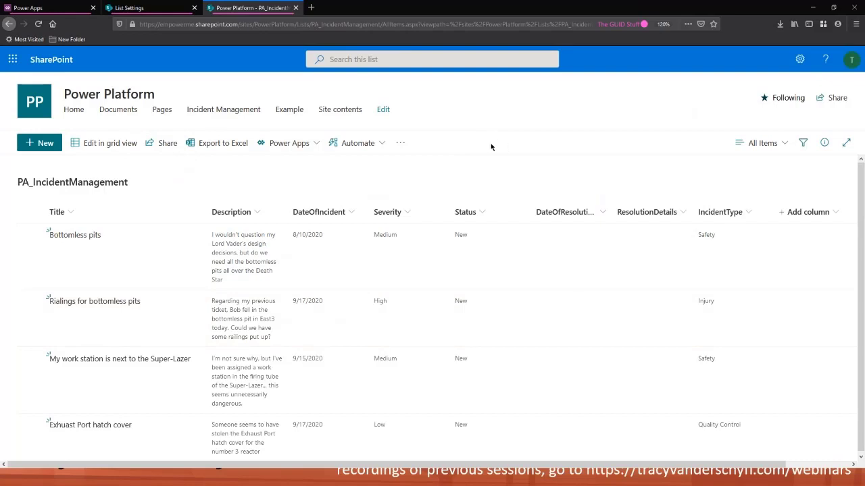
Examine the Power Apps menu options and the list's default new item form, cancelling the form
left_click(312, 147)
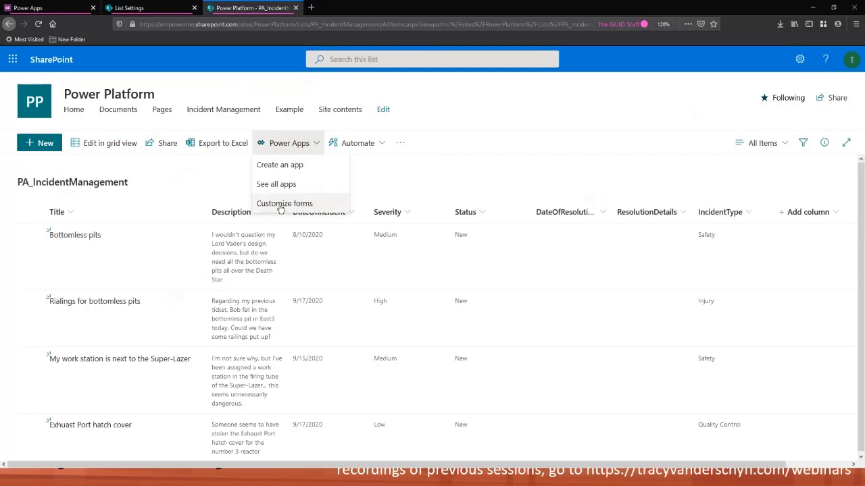
left_click(513, 138)
left_click(45, 147)
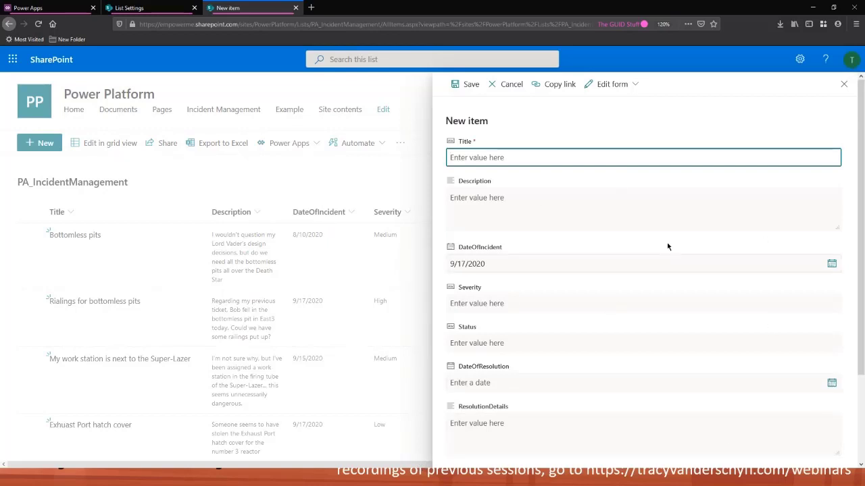
scroll(667, 246, "down", 3)
scroll(612, 272, "up", 3)
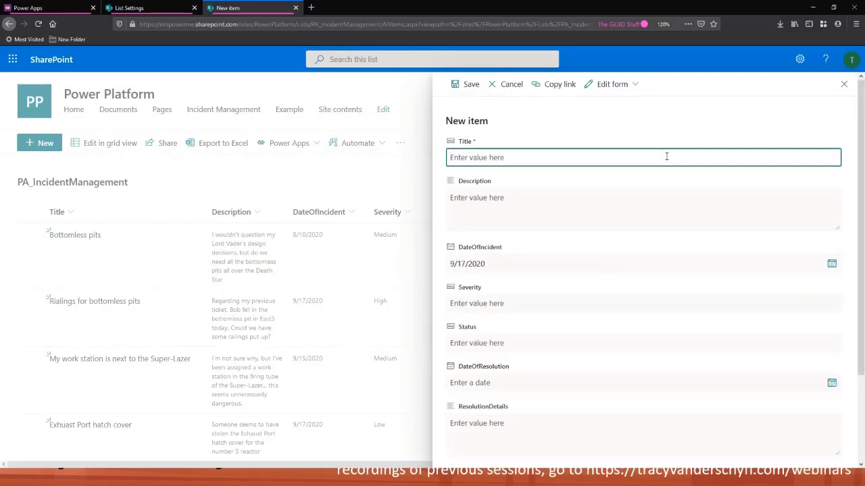
left_click(511, 90)
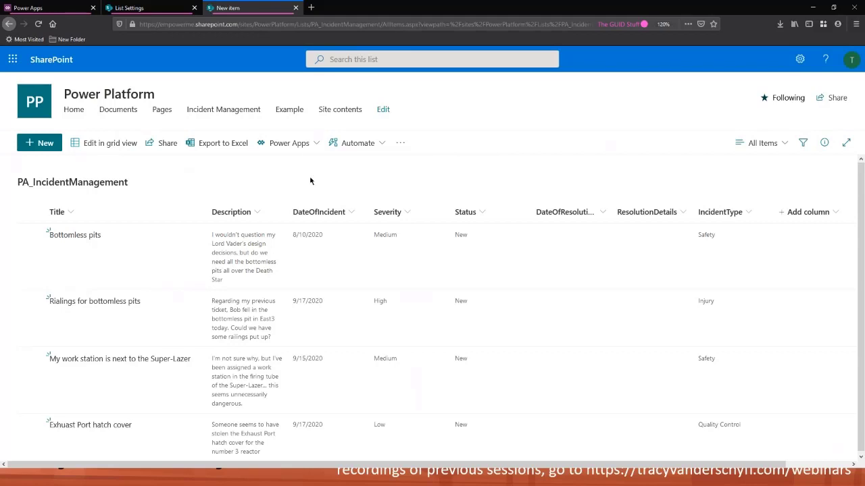
left_click(305, 146)
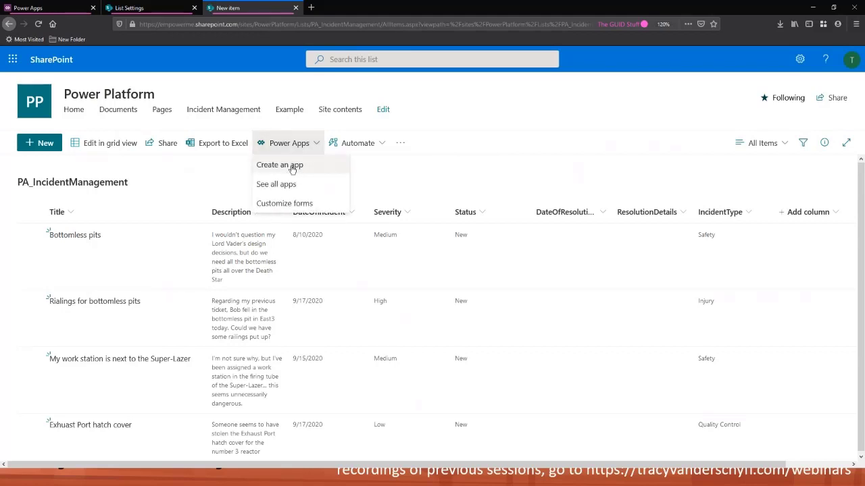
left_click(563, 167)
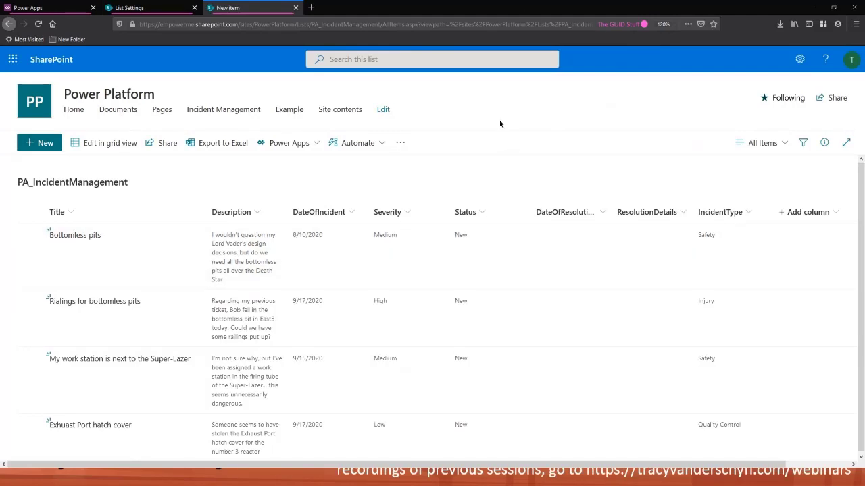
Create a blank tablet-format canvas app named "Management of Incidents"
left_click(76, 9)
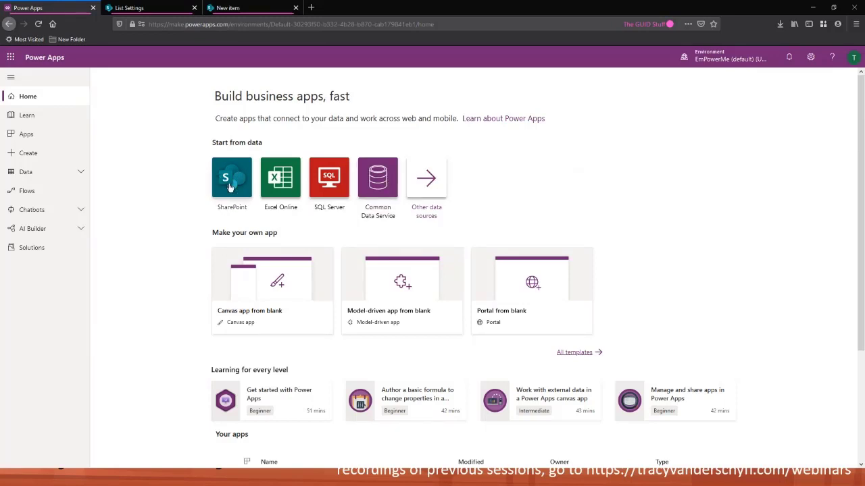
scroll(144, 209, "down", 1)
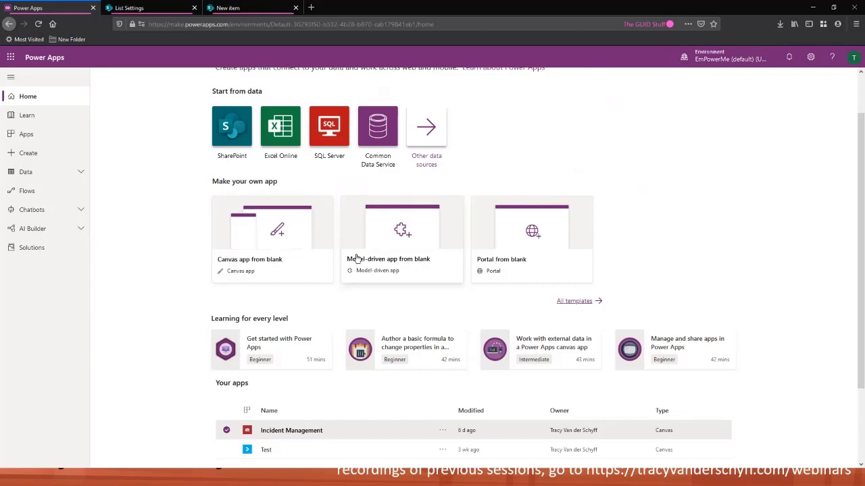
left_click(281, 236)
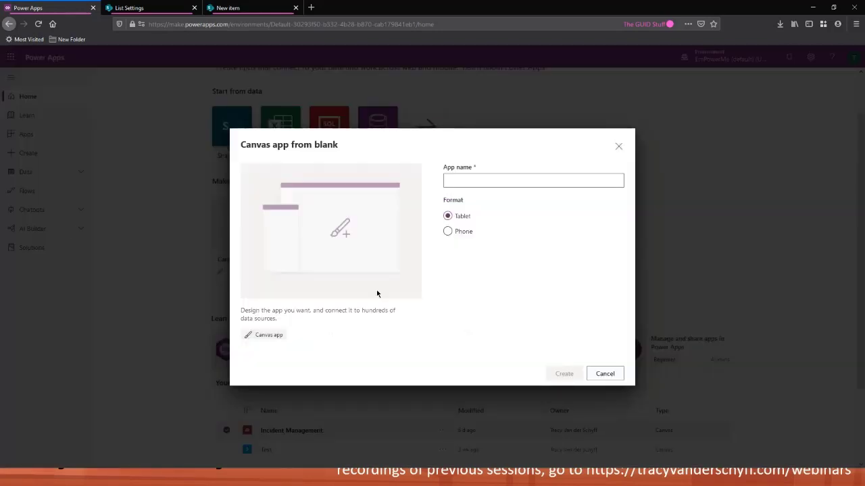
left_click(507, 184)
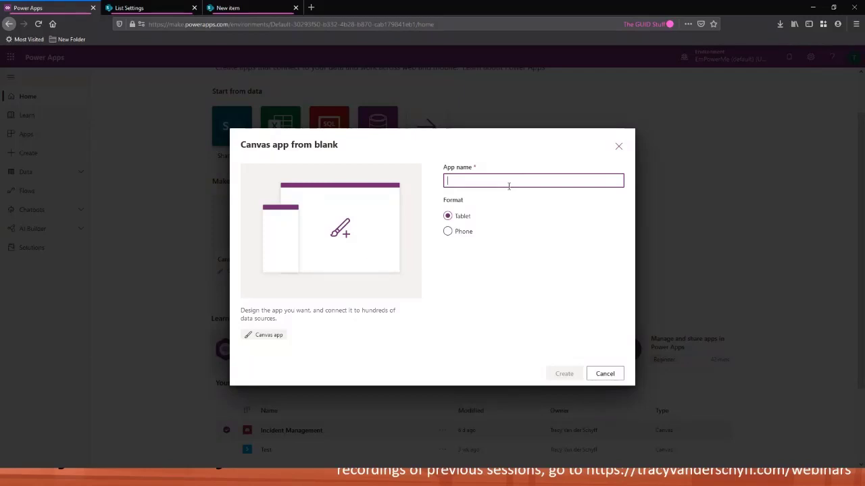
type("Managemen")
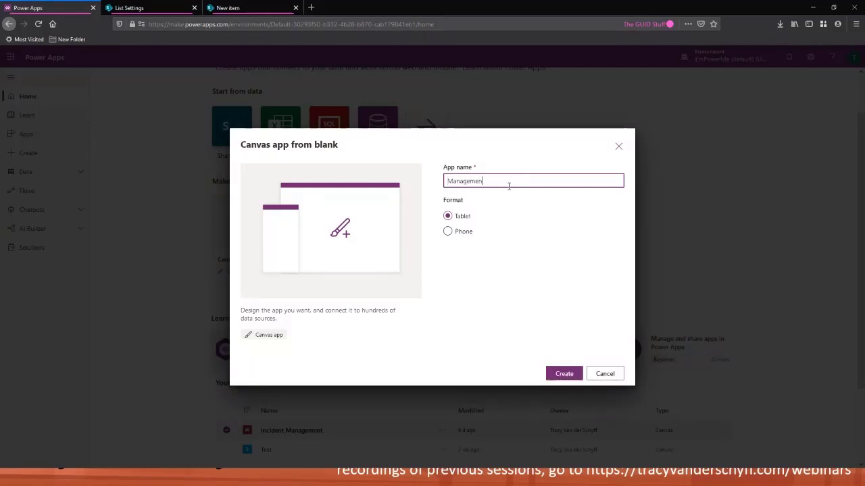
type("t of Incidents")
left_click(530, 211)
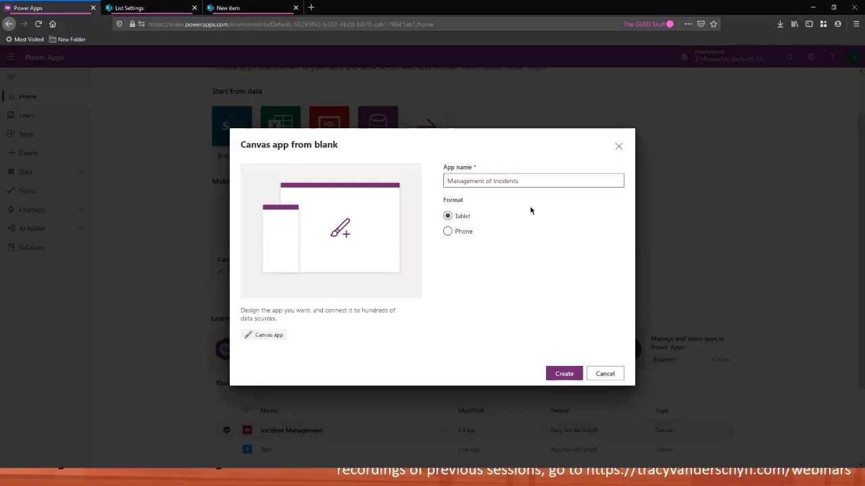
left_click(463, 233)
left_click(451, 217)
left_click(448, 231)
left_click(447, 215)
left_click(559, 379)
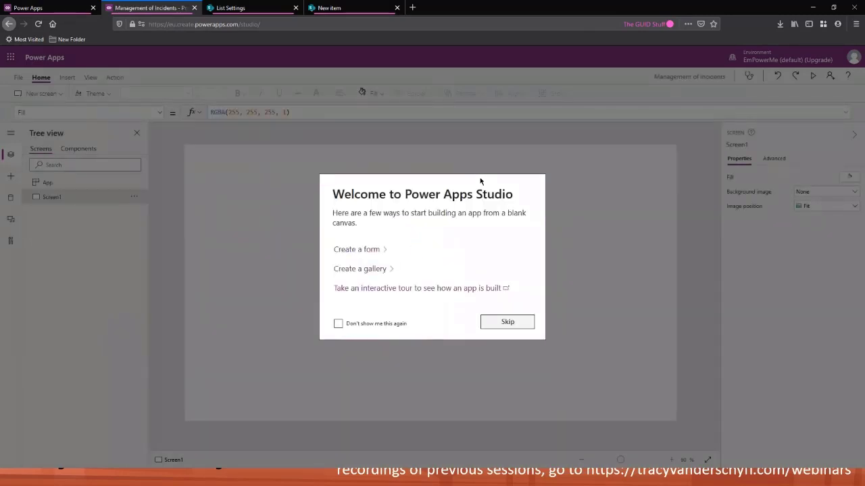
Dismiss the Power Apps Studio welcome dialog and stop it from showing again
left_click(339, 324)
left_click(507, 323)
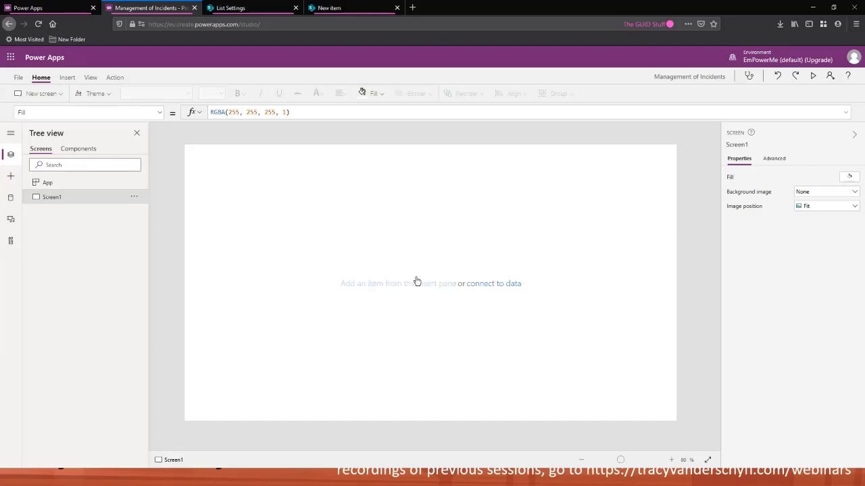
Insert a label and stretch it across the full screen width, 1366 wide and 80 high
left_click(66, 77)
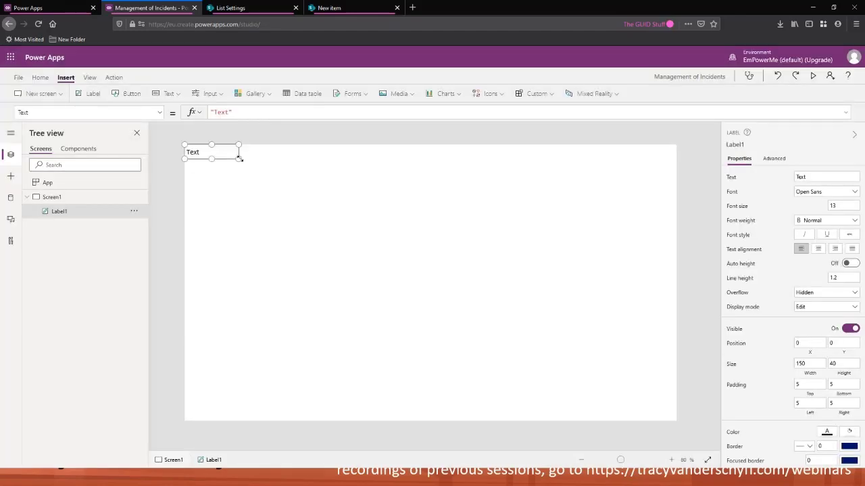
left_click_drag(239, 158, 683, 172)
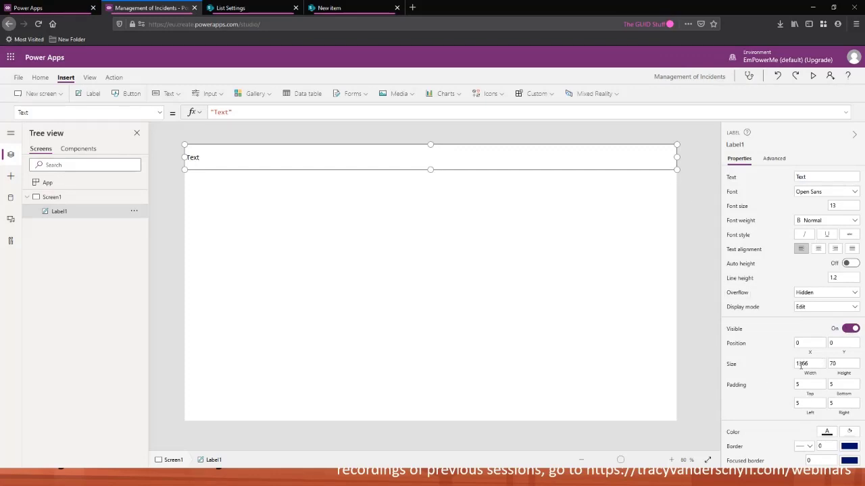
left_click(841, 364)
type("8")
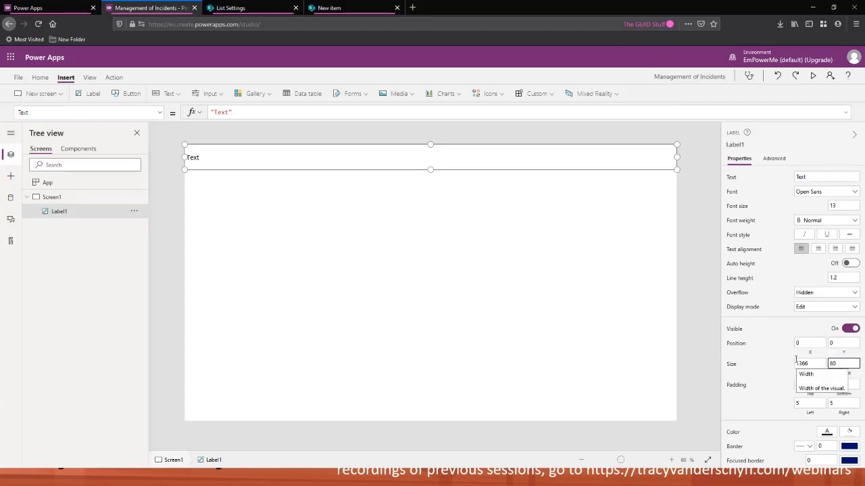
left_click(775, 369)
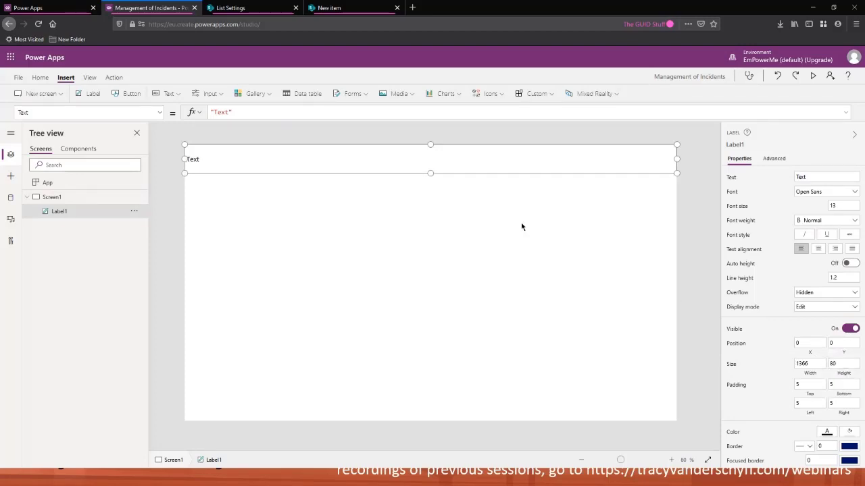
Set the label's text to "Incident Management"
double_click(221, 112)
type("Incide")
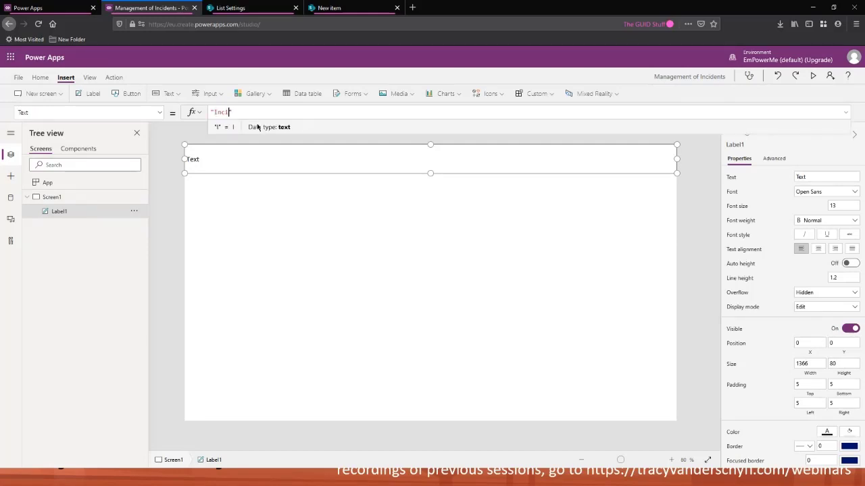
type("nt Management")
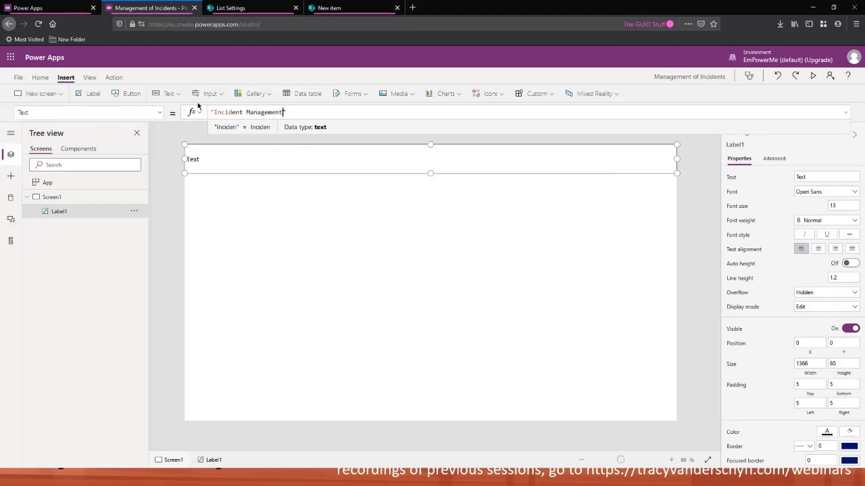
Center the label text, make it bold and set its font size to 28
left_click(41, 77)
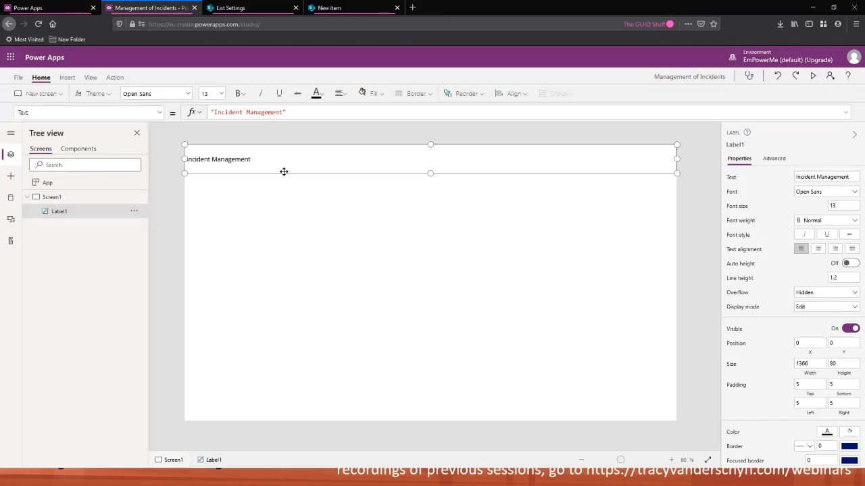
left_click(342, 96)
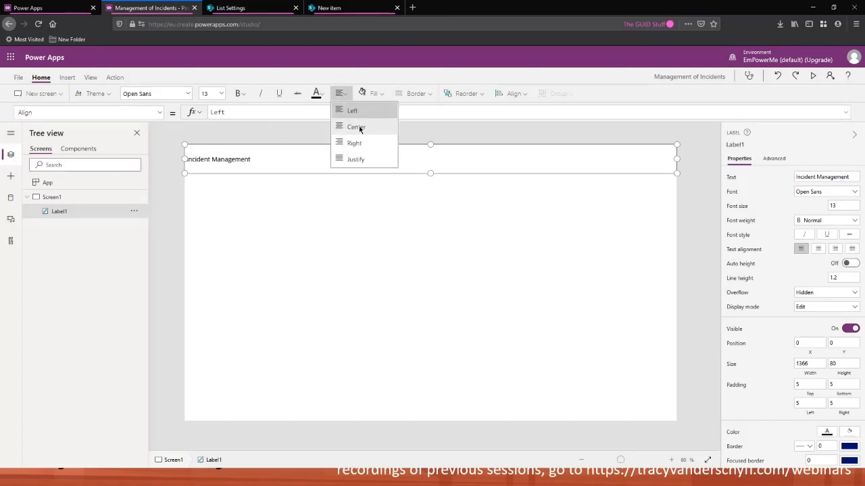
left_click(359, 129)
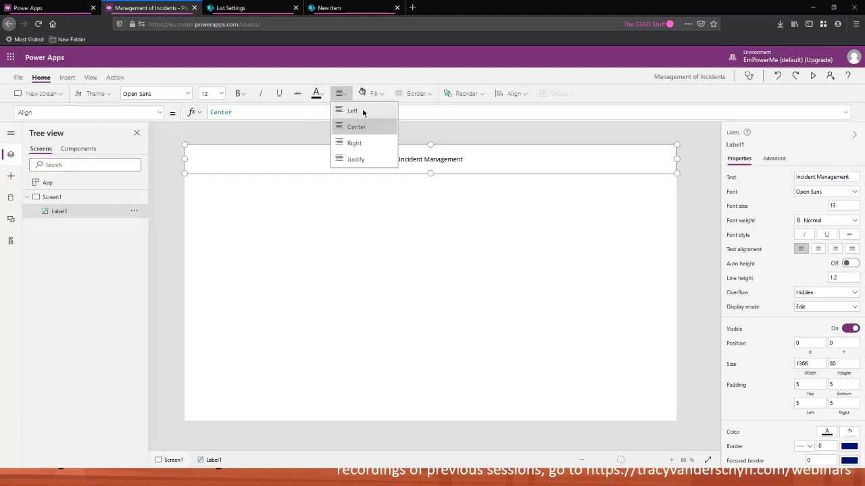
left_click(246, 95)
left_click(251, 111)
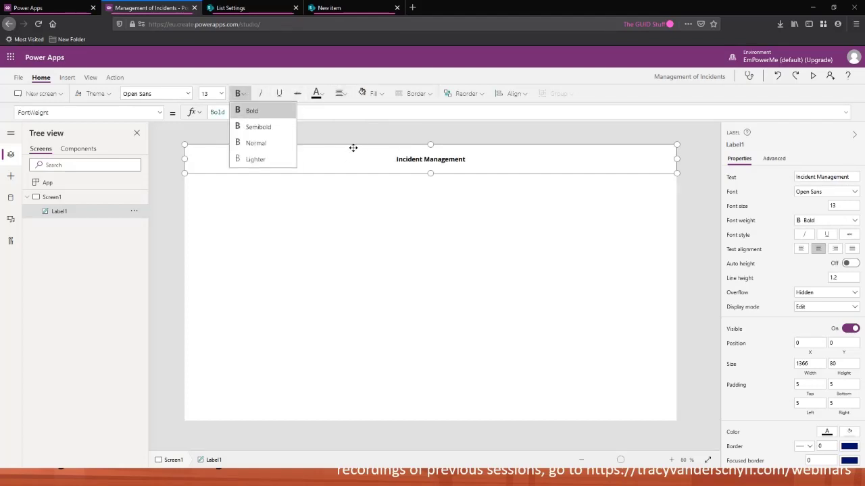
left_click(190, 94)
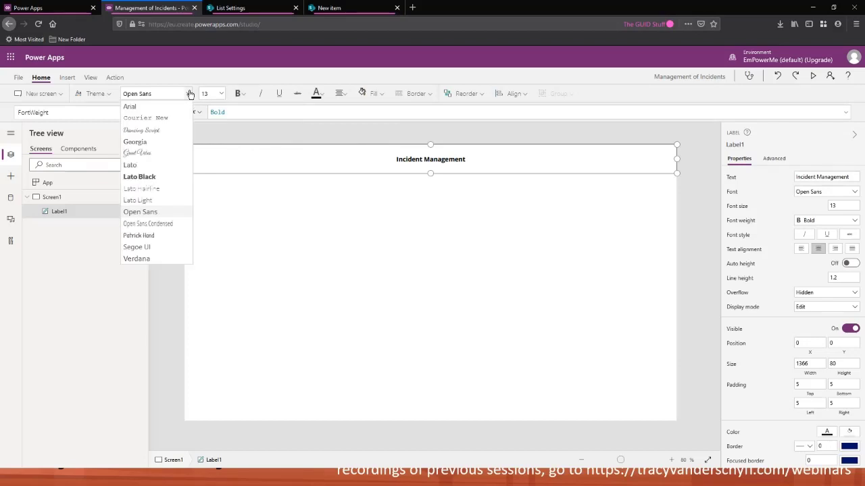
left_click(190, 94)
left_click(220, 94)
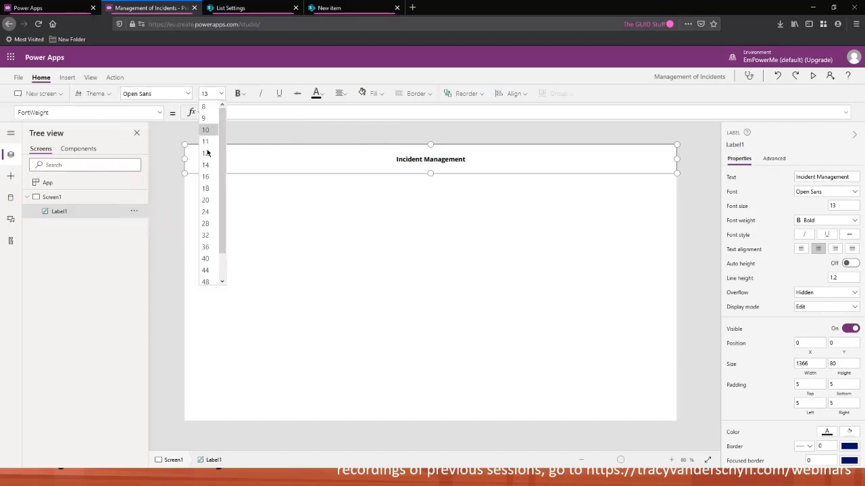
left_click(208, 224)
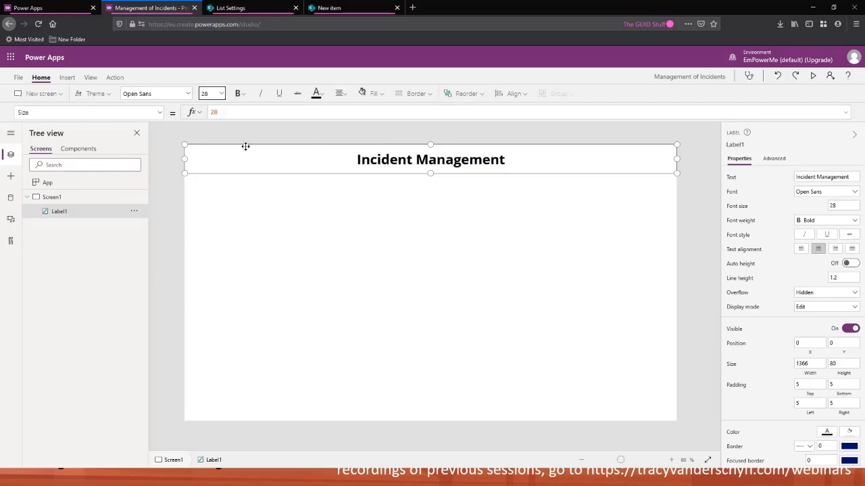
Give the header label a dark blue fill and white font colour
left_click(379, 94)
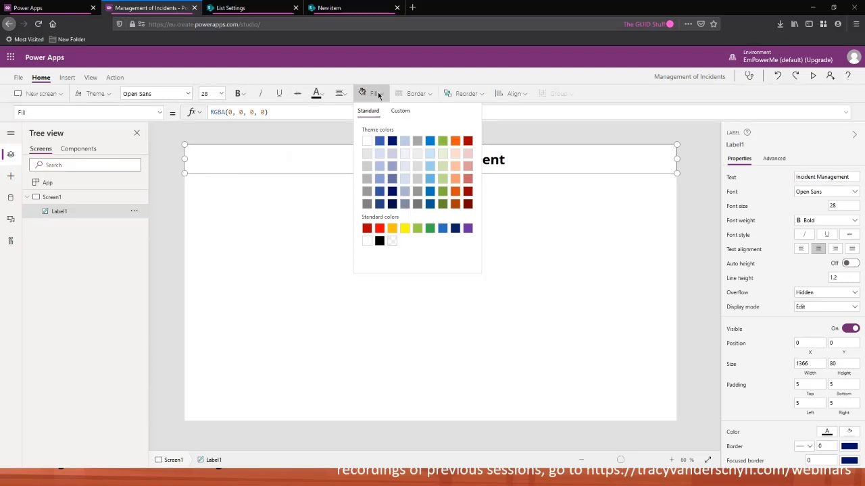
left_click(443, 229)
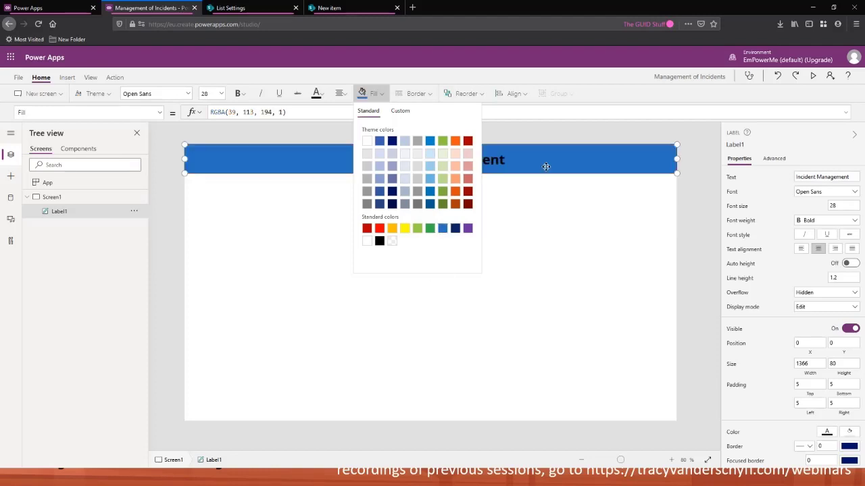
left_click(455, 229)
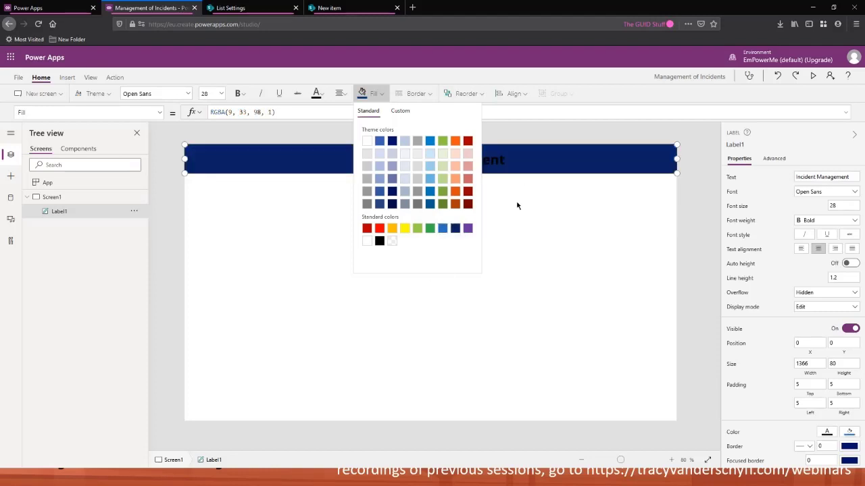
left_click(316, 94)
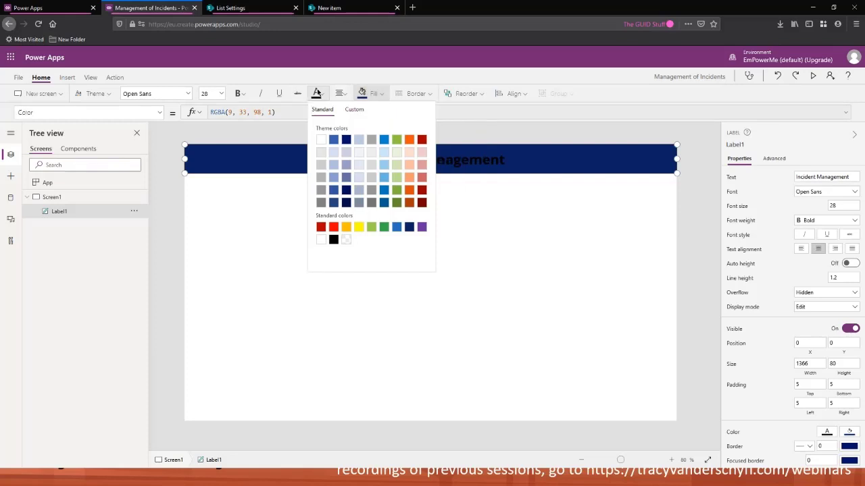
left_click(321, 139)
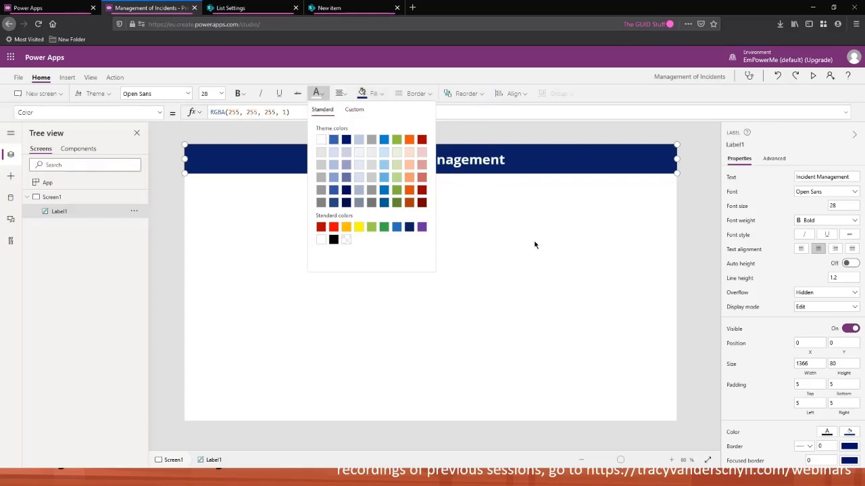
left_click(537, 241)
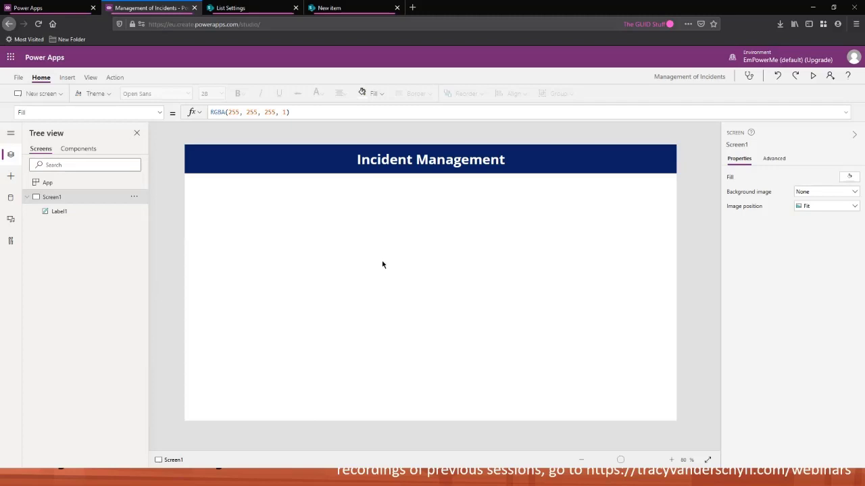
Rename the screen to Home and the header label to LBL_HeaderBanner
double_click(58, 199)
type("Home")
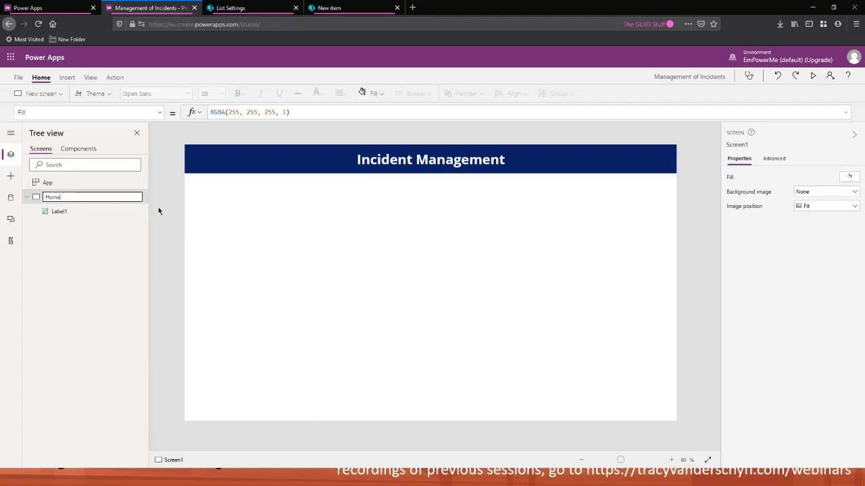
key("Return")
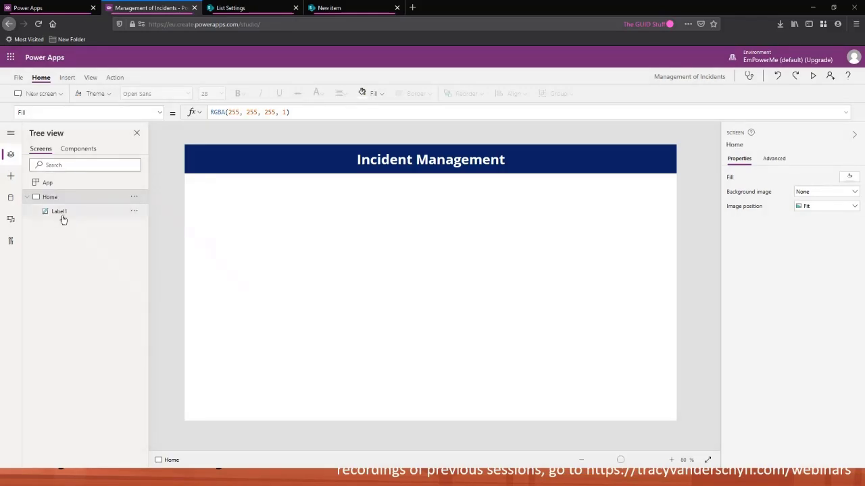
left_click(61, 212)
double_click(62, 212)
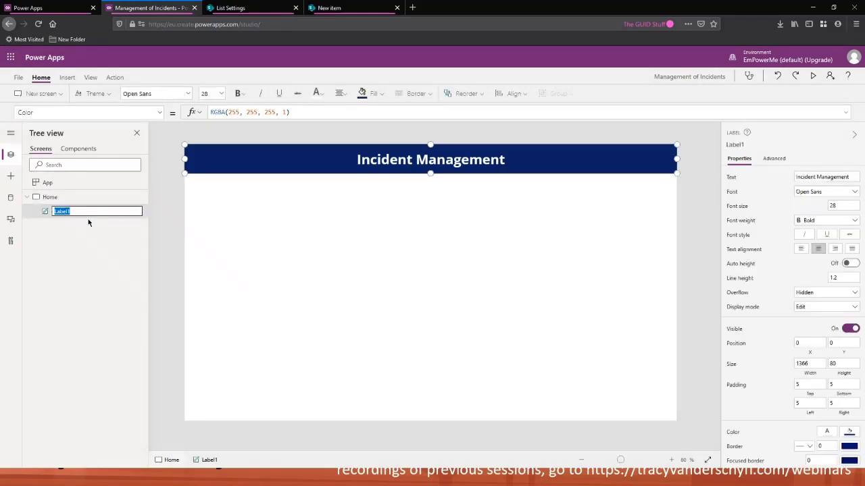
type("LBL_HeaderBanner")
key("Return")
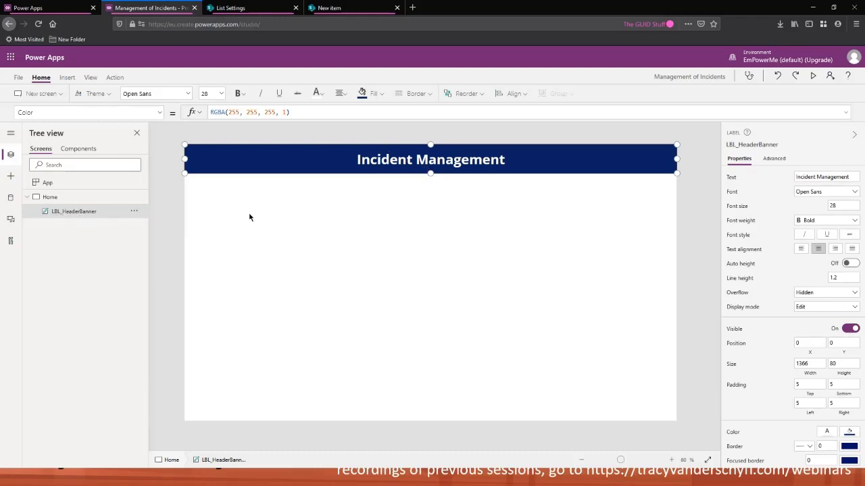
Open the Data pane and look through the ribbon tabs for data source options
left_click(160, 217)
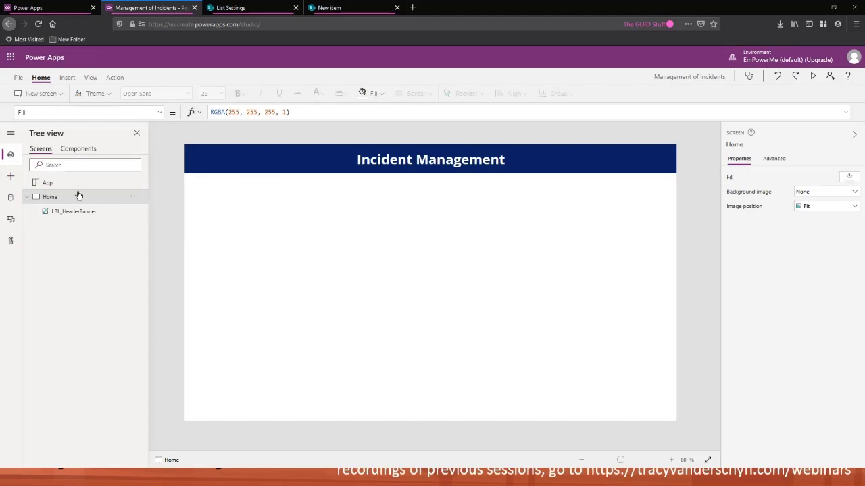
left_click(10, 199)
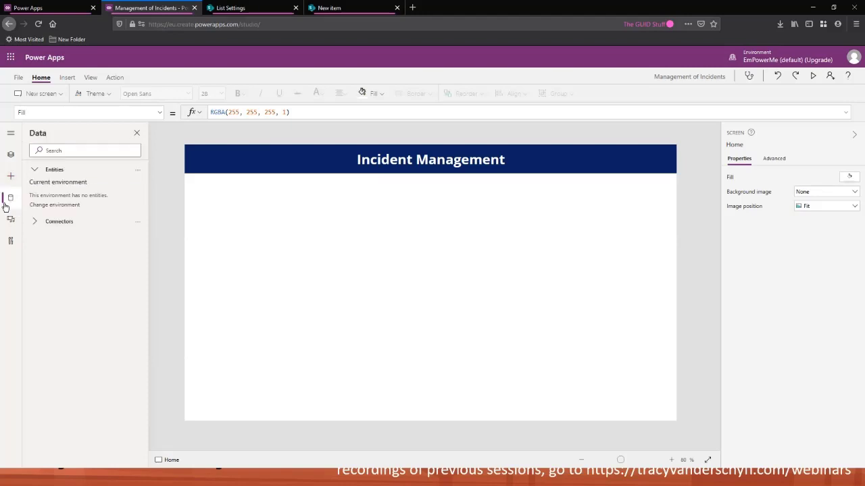
left_click(108, 78)
left_click(66, 77)
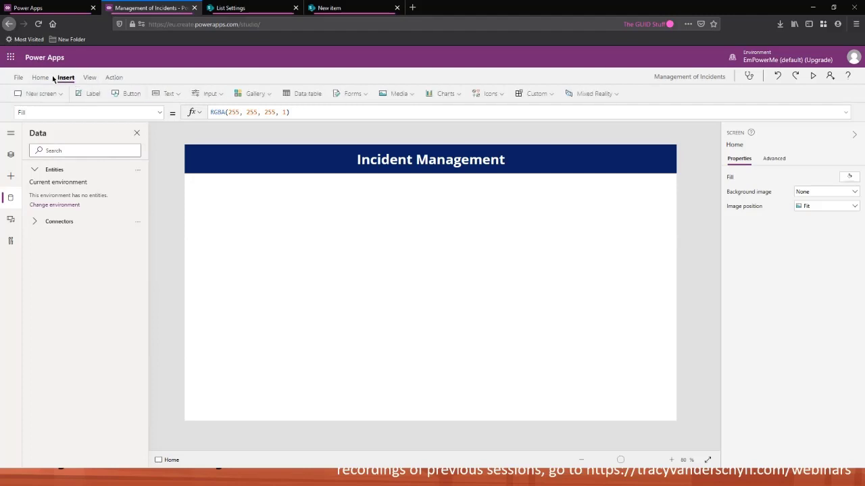
left_click(47, 78)
left_click(89, 78)
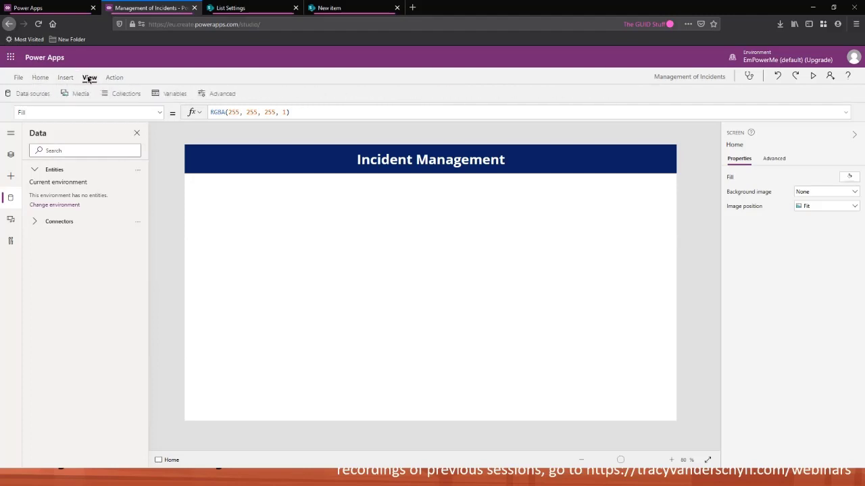
Add the PA_IncidentManagement list from the Power Platform SharePoint site as a data source
left_click(41, 77)
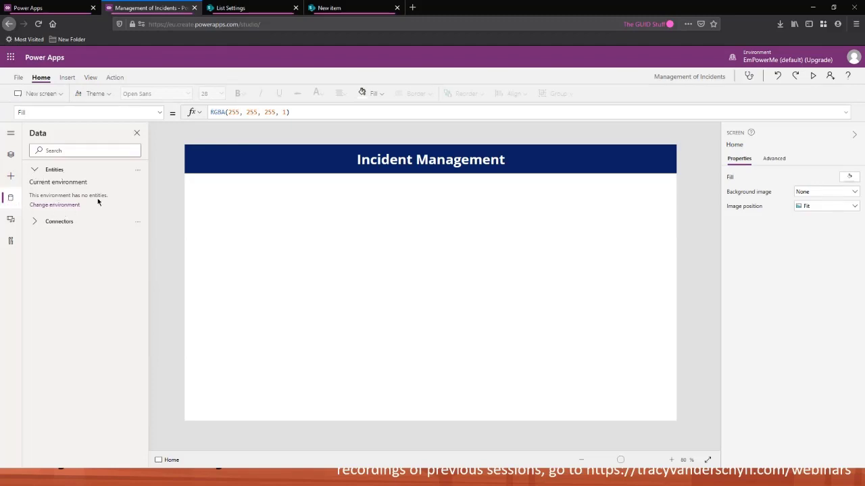
left_click(34, 225)
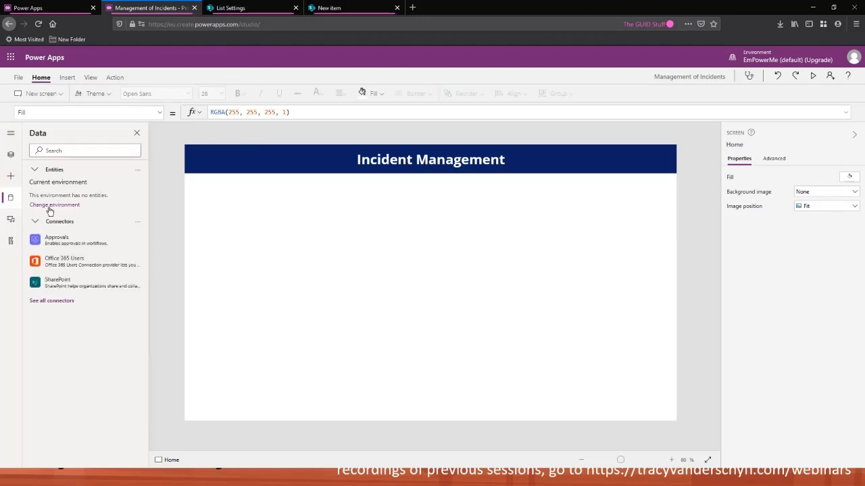
mouse_move(70, 287)
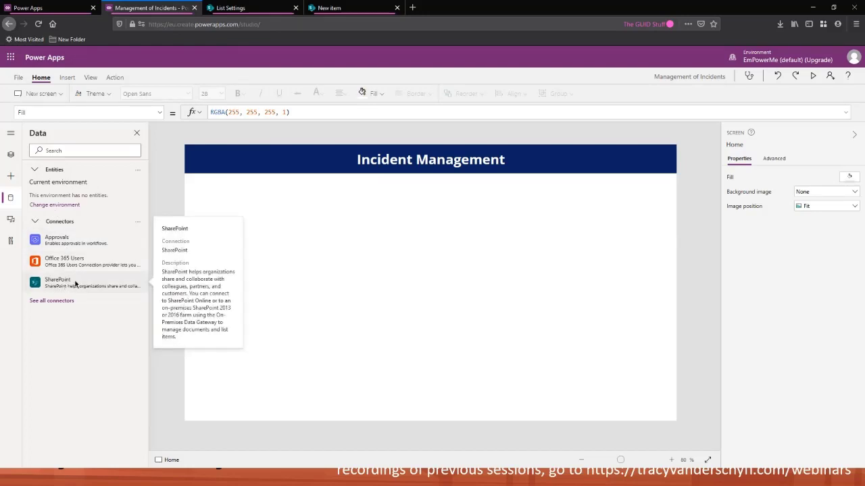
left_click(76, 284)
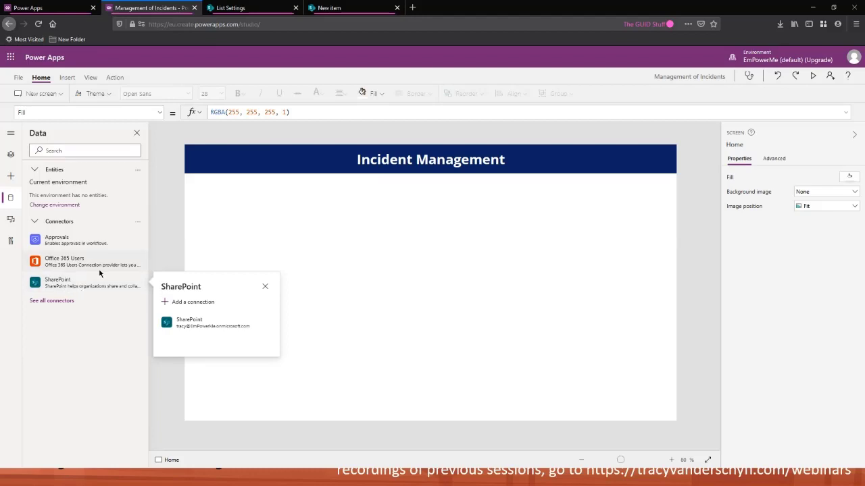
left_click(195, 323)
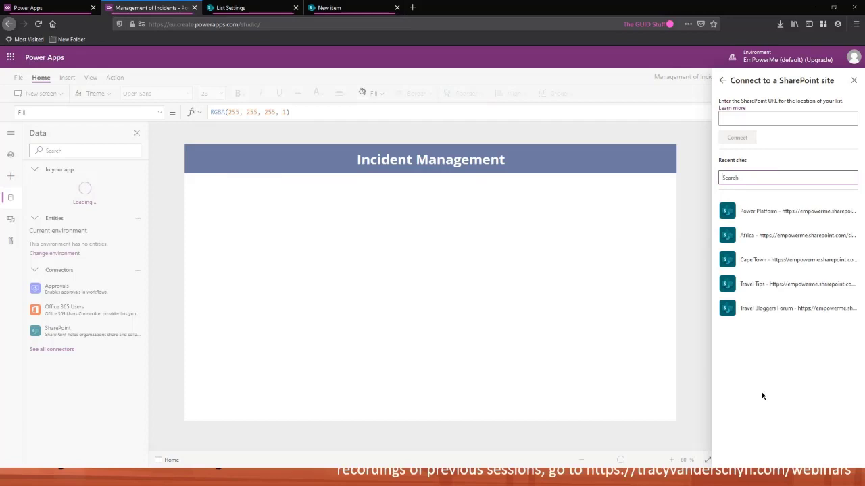
left_click(768, 215)
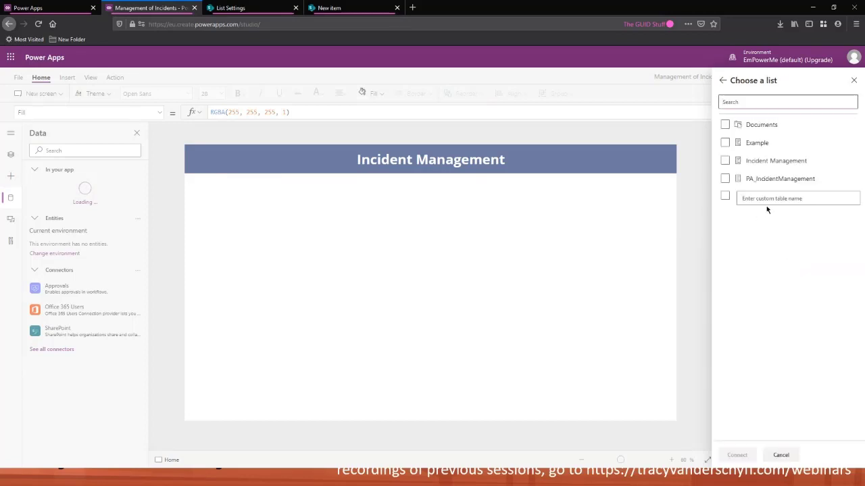
left_click(725, 180)
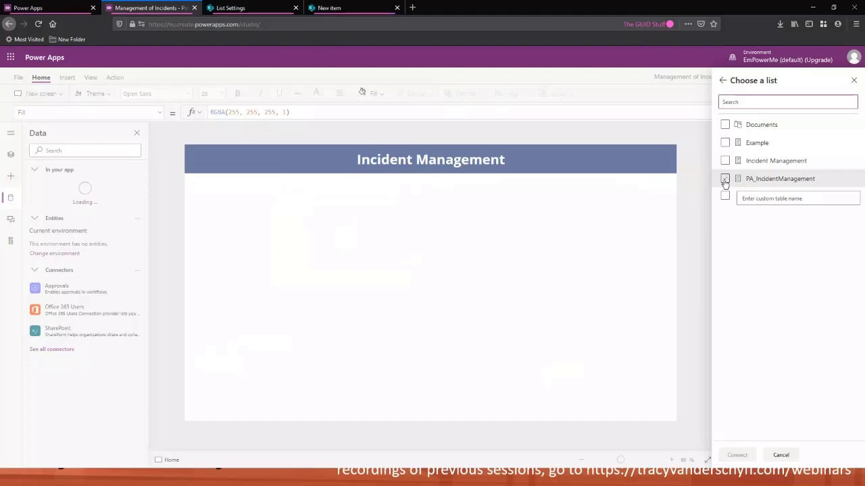
left_click(762, 181)
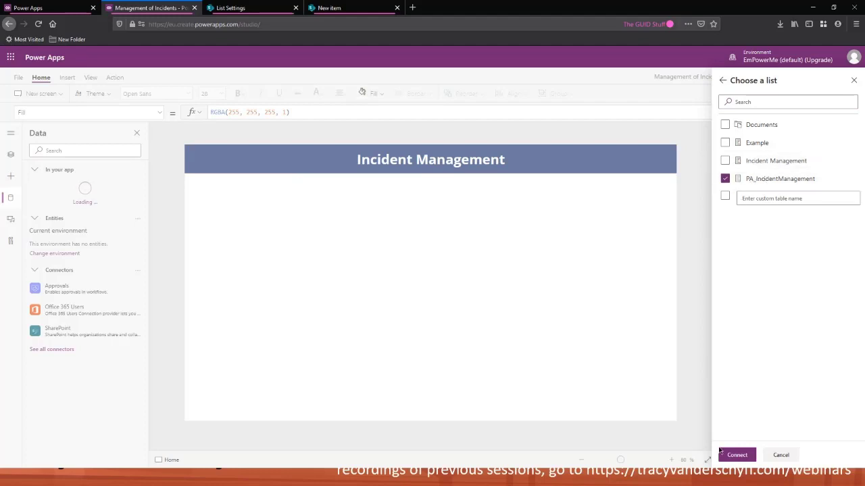
left_click(737, 455)
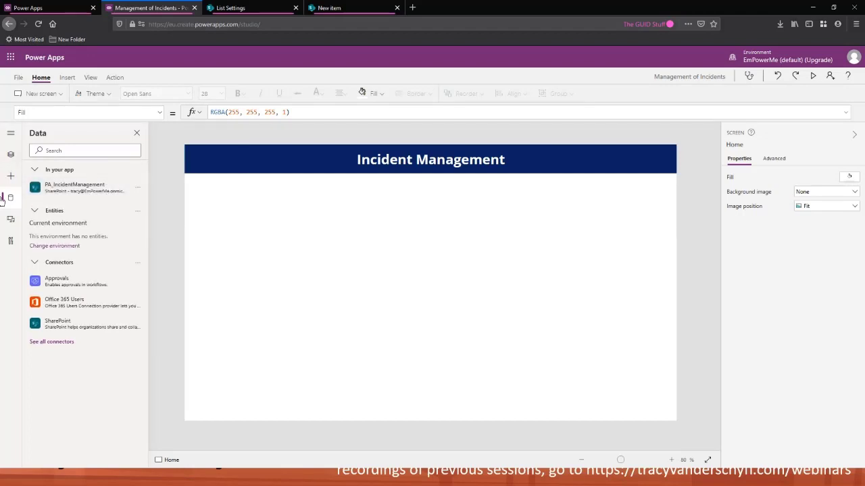
Insert a blank vertical gallery and stretch it to fill the screen below the header banner
left_click(10, 156)
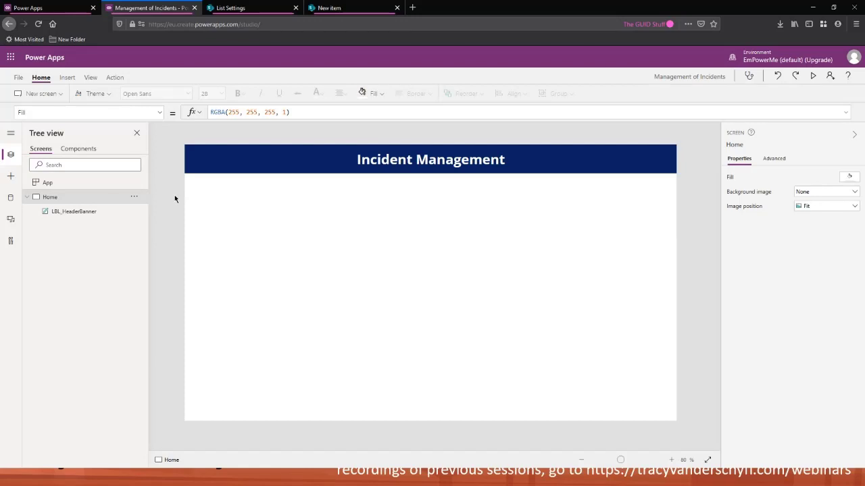
left_click(66, 78)
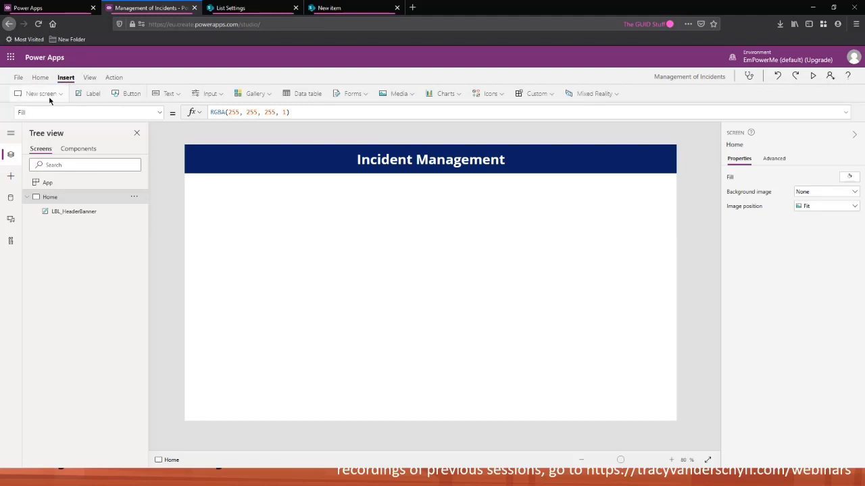
left_click(267, 94)
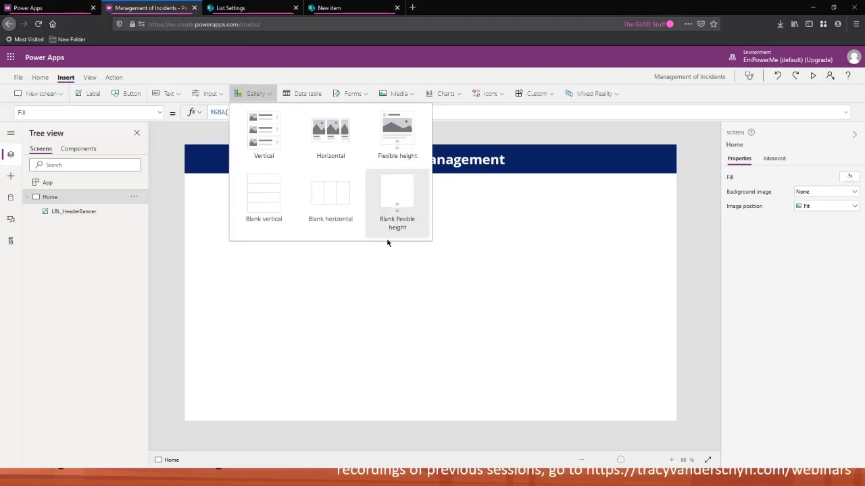
left_click(266, 201)
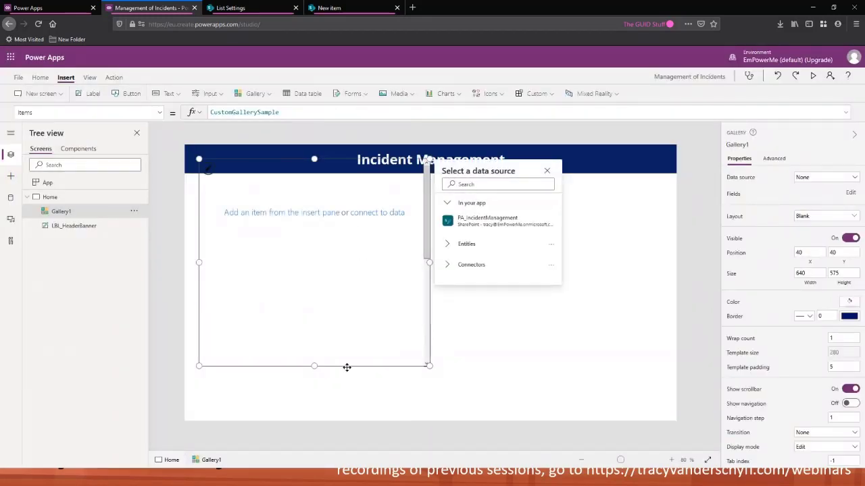
left_click_drag(349, 366, 285, 430)
left_click_drag(417, 295, 686, 291)
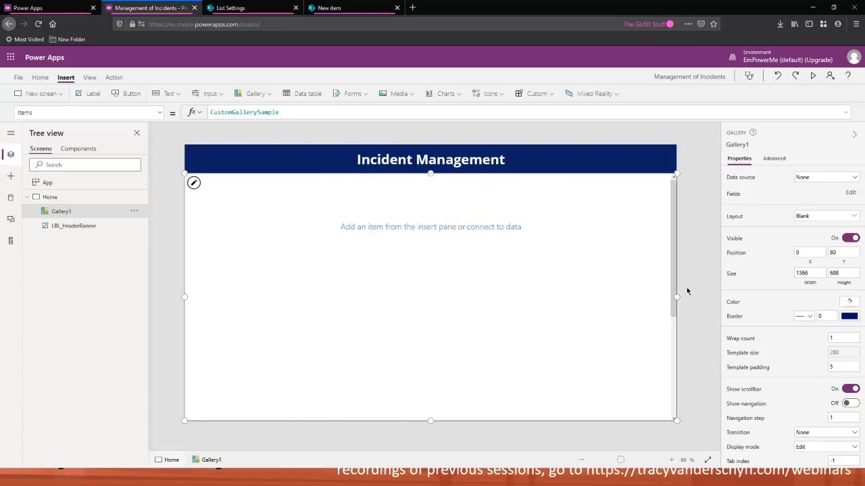
Rename the gallery to GAL_Incidents
double_click(65, 212)
type("GAL_Incident")
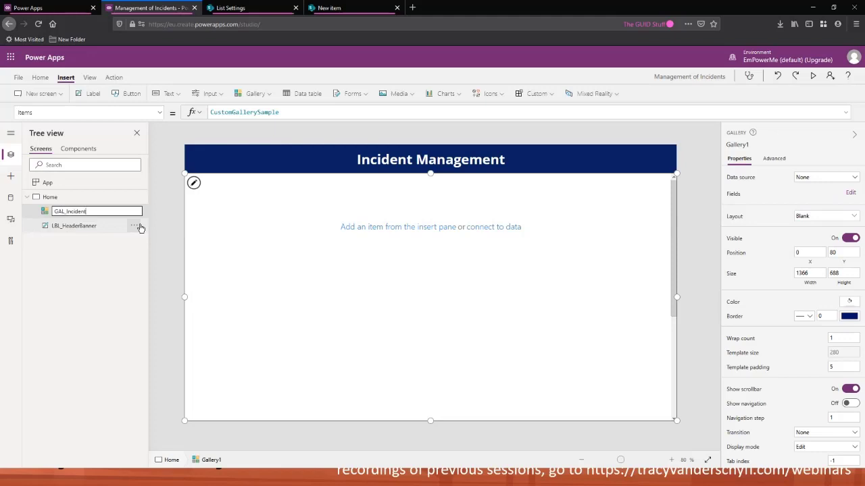
key("Return")
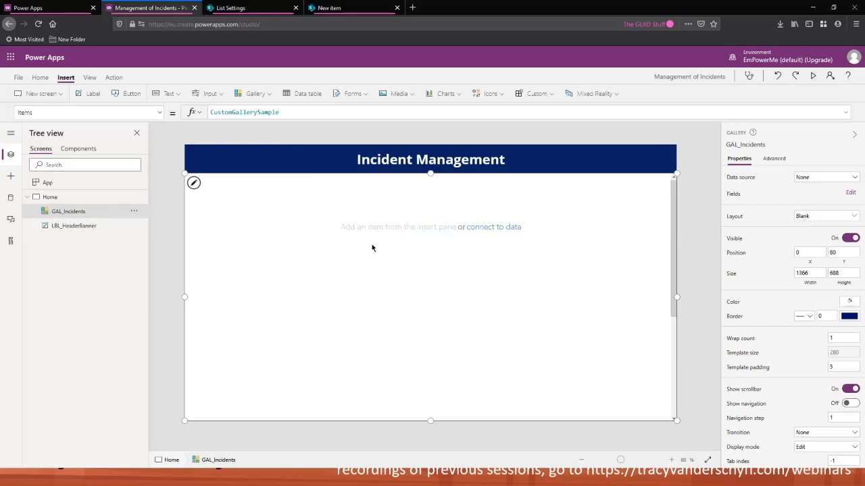
Connect the gallery to the PA_IncidentManagement data source
left_click(489, 230)
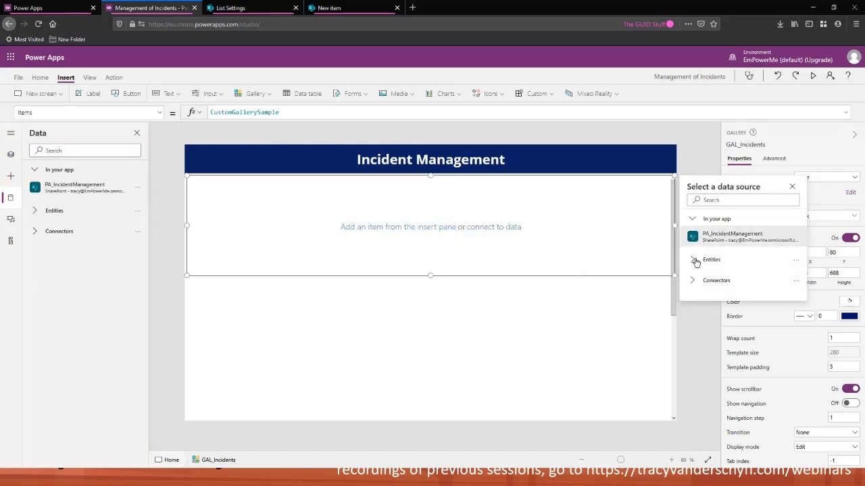
left_click(691, 283)
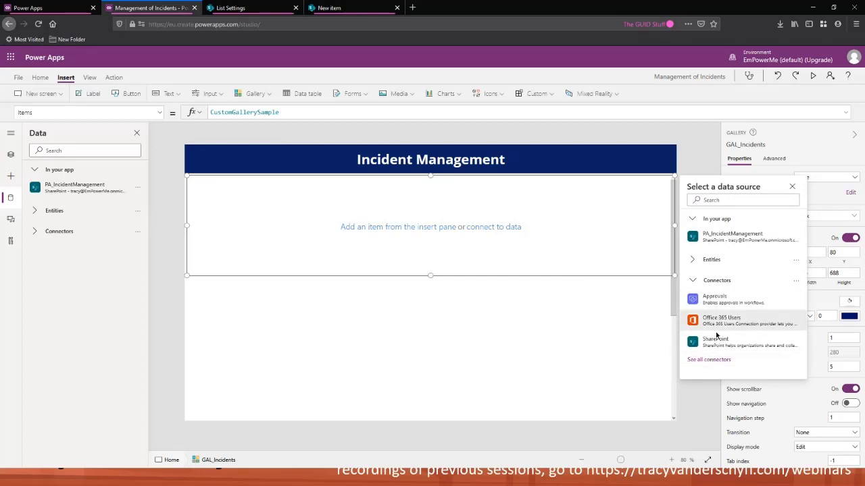
left_click(692, 283)
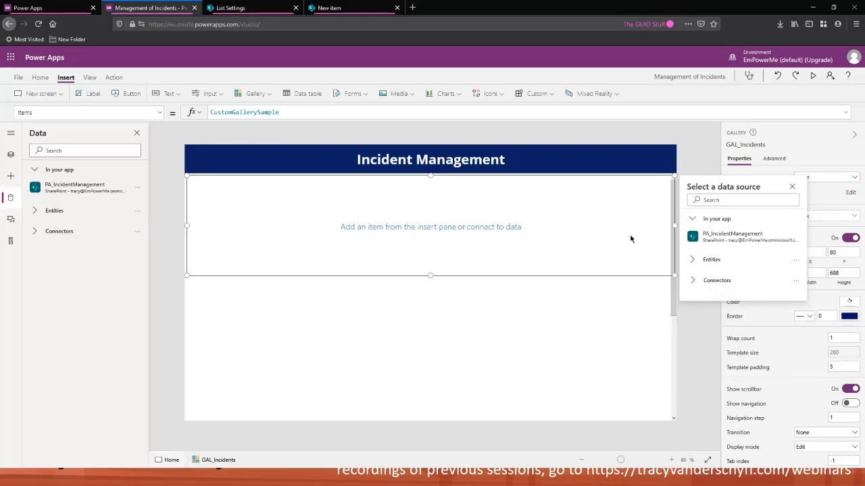
mouse_move(727, 238)
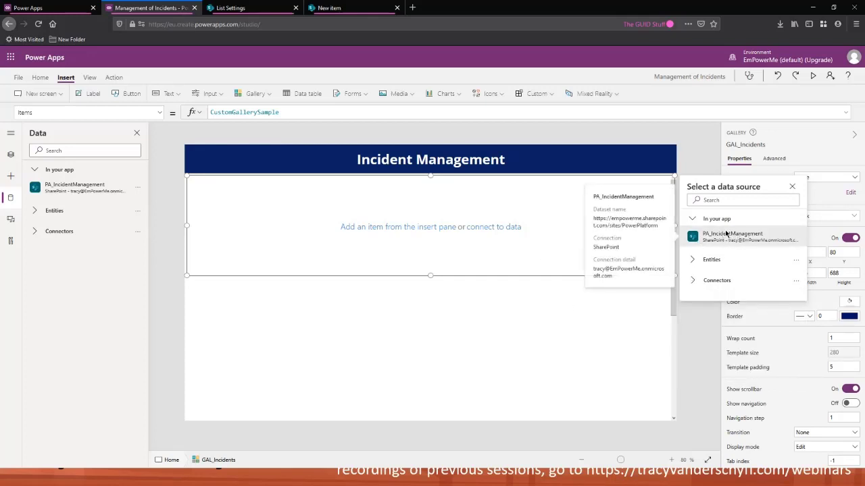
left_click(728, 238)
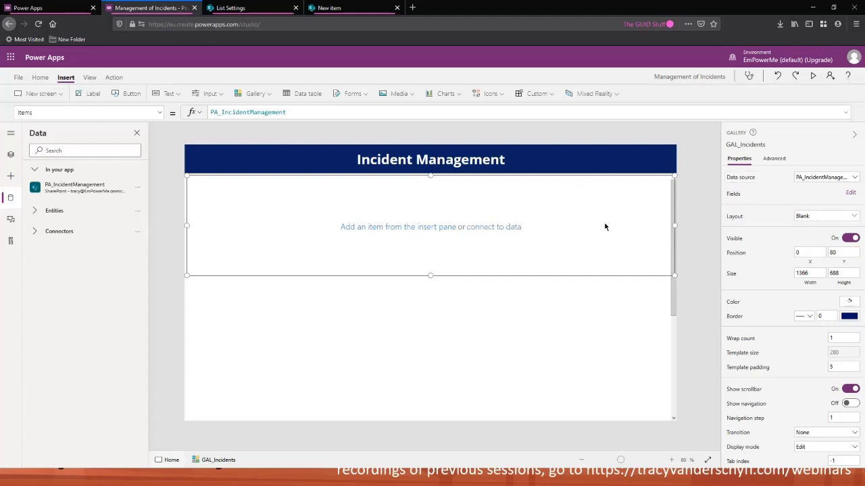
left_click_drag(87, 114, 1, 115)
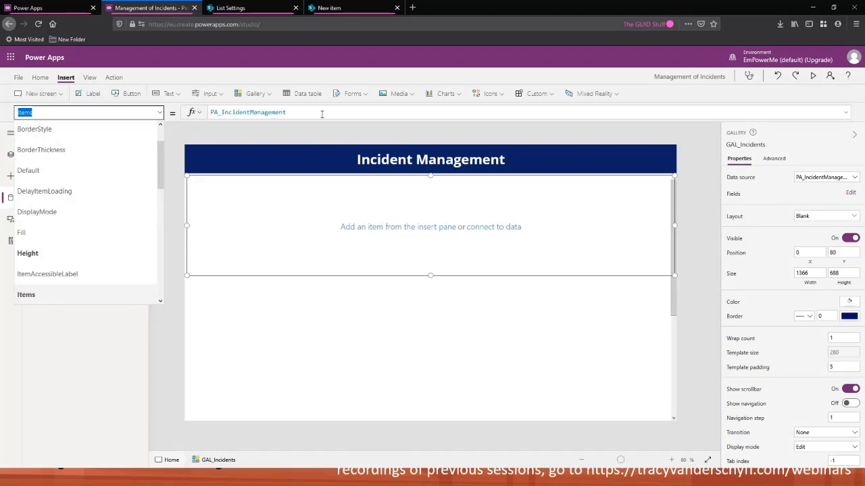
left_click(321, 264)
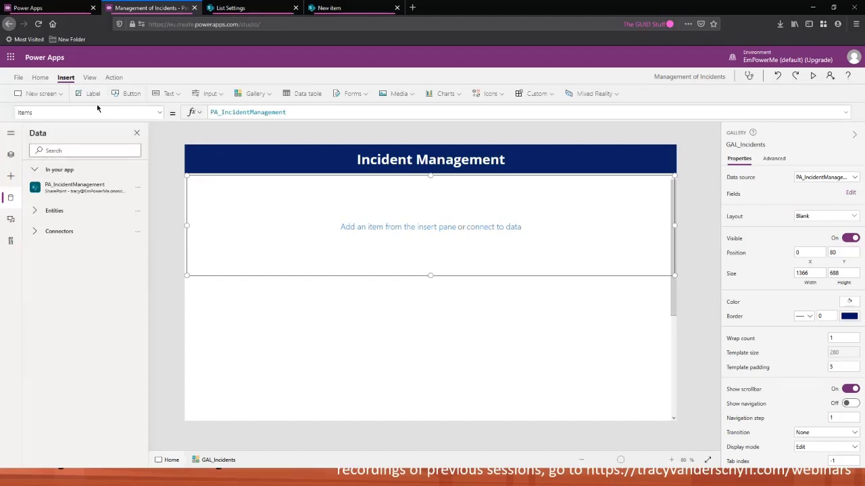
Insert a label into the gallery template showing the item title, widened to about 381 px
left_click(93, 93)
left_click_drag(241, 201, 321, 189)
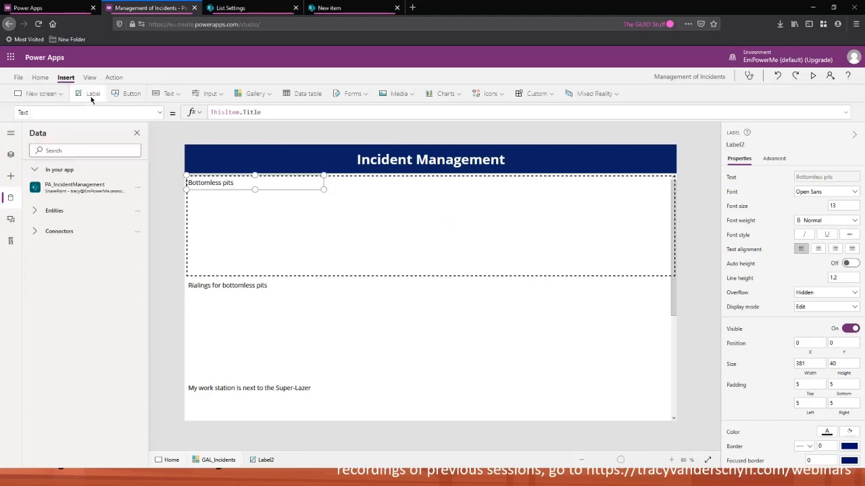
Add a second gallery label to the right and set its text to ThisItem.Severity
left_click_drag(264, 200, 377, 189)
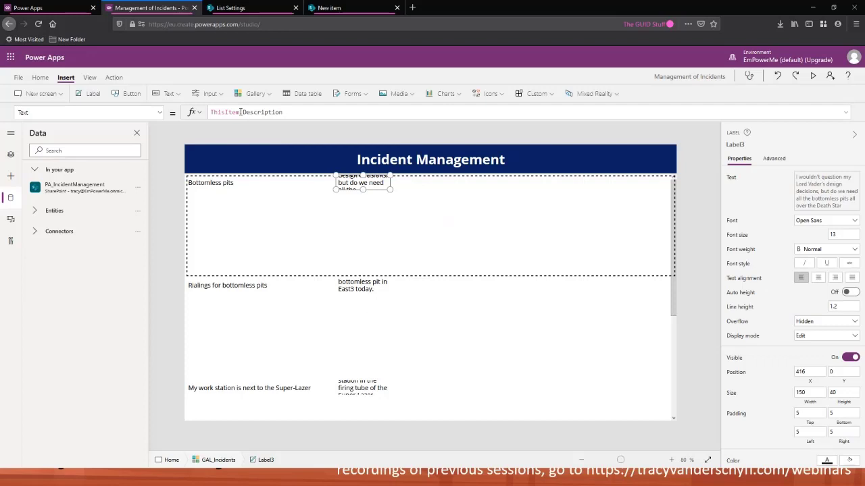
left_click_drag(243, 112, 364, 116)
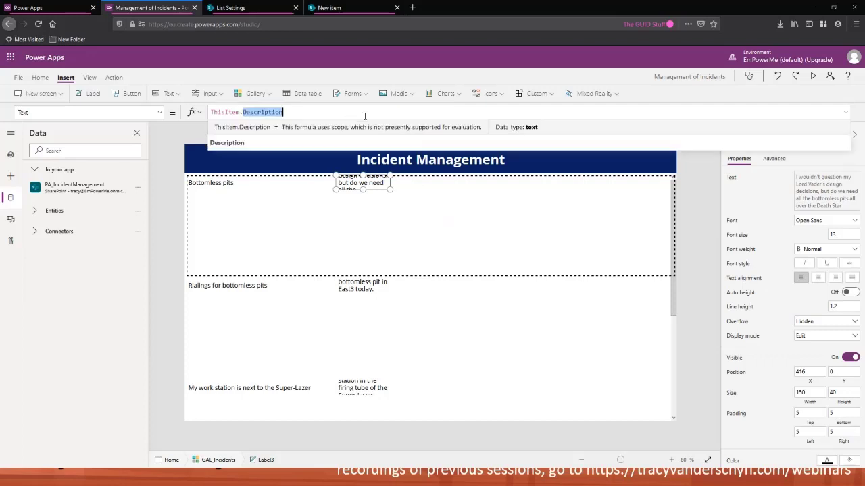
key("BackSpace")
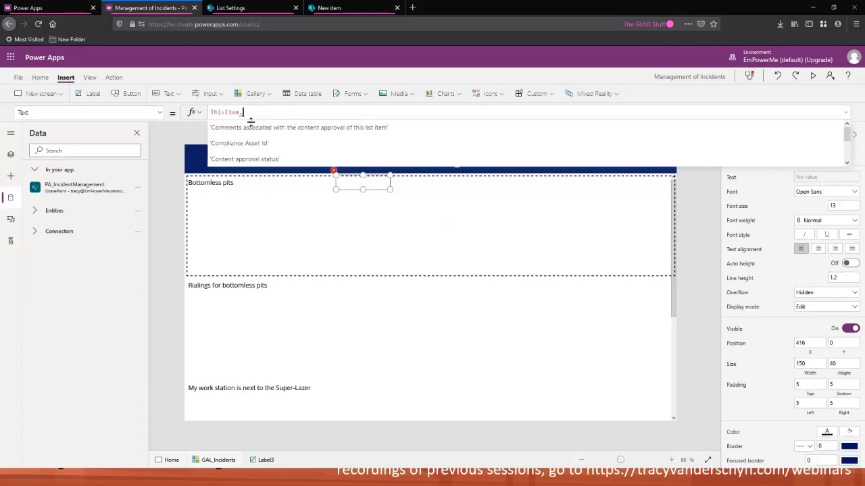
scroll(294, 142, "down", 3)
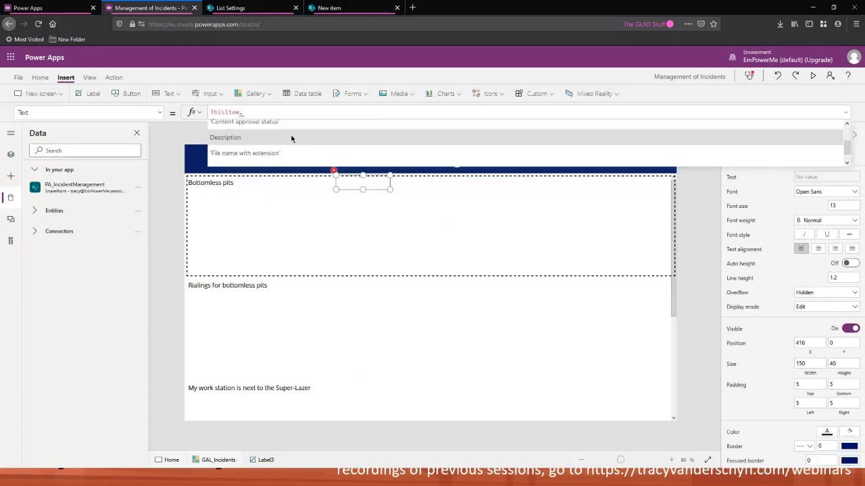
scroll(295, 139, "down", 4)
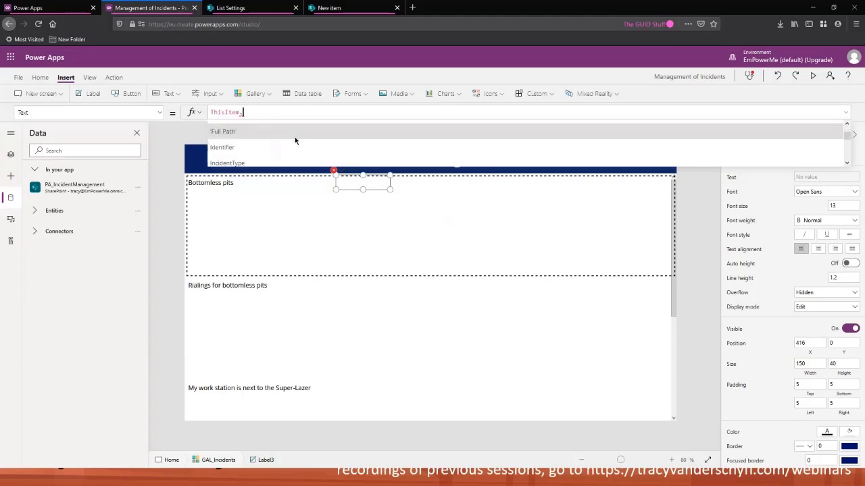
scroll(291, 145, "down", 1)
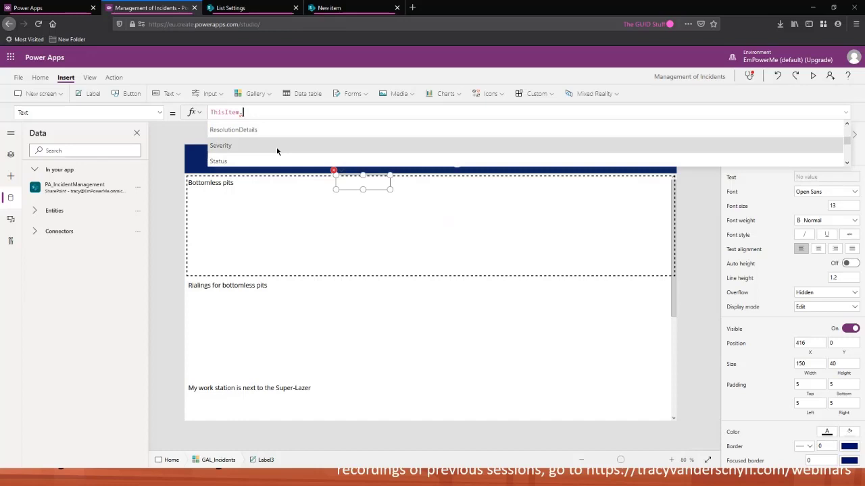
scroll(279, 145, "down", 1)
scroll(278, 146, "up", 1)
left_click(275, 147)
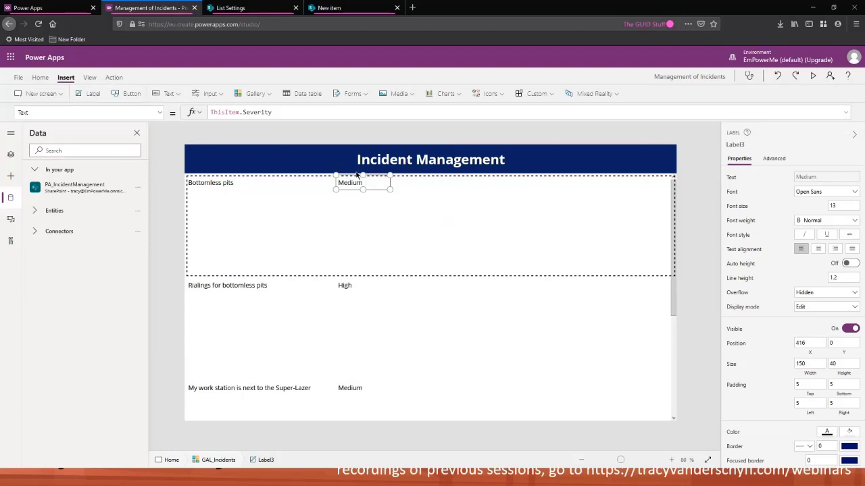
Add a third gallery label beside it and set its text to ThisItem.Status
left_click_drag(238, 200, 438, 191)
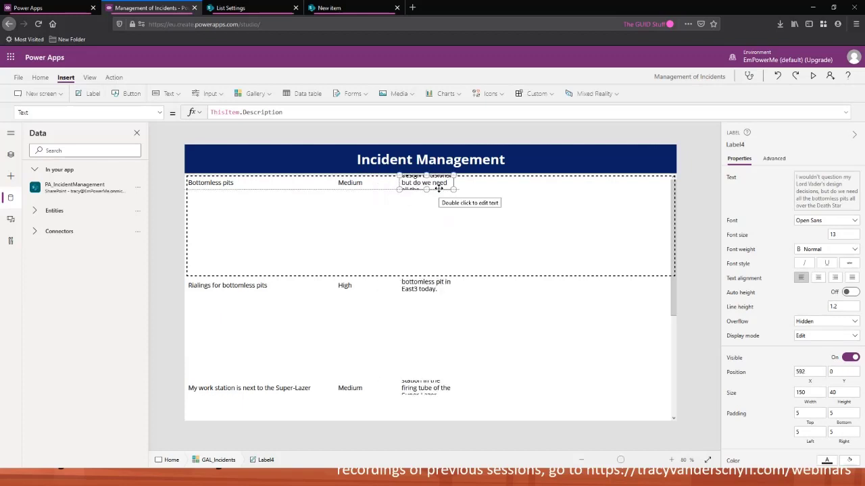
double_click(242, 112)
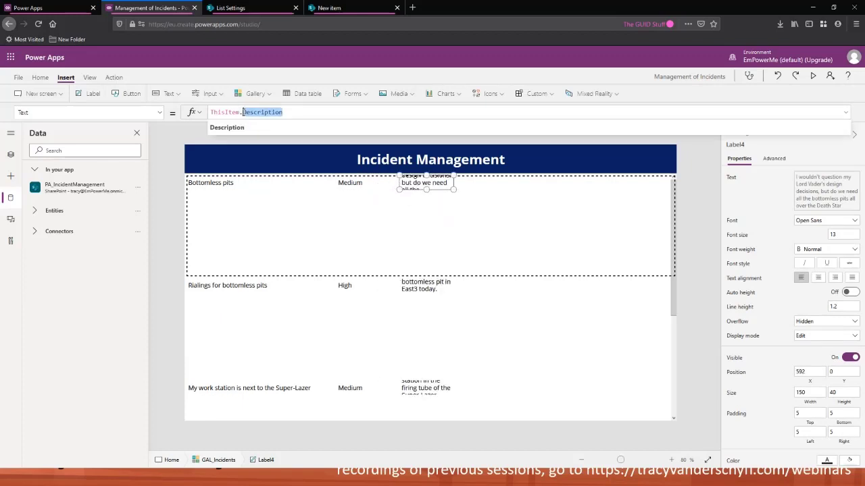
type("Statu")
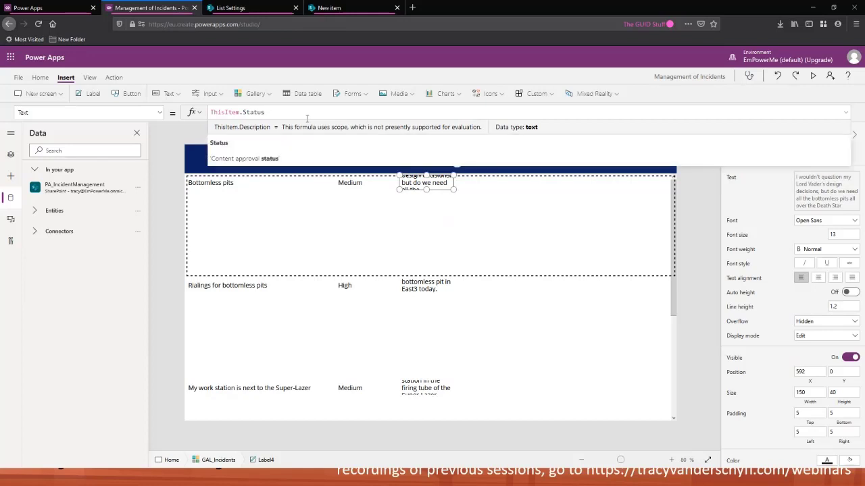
left_click(249, 144)
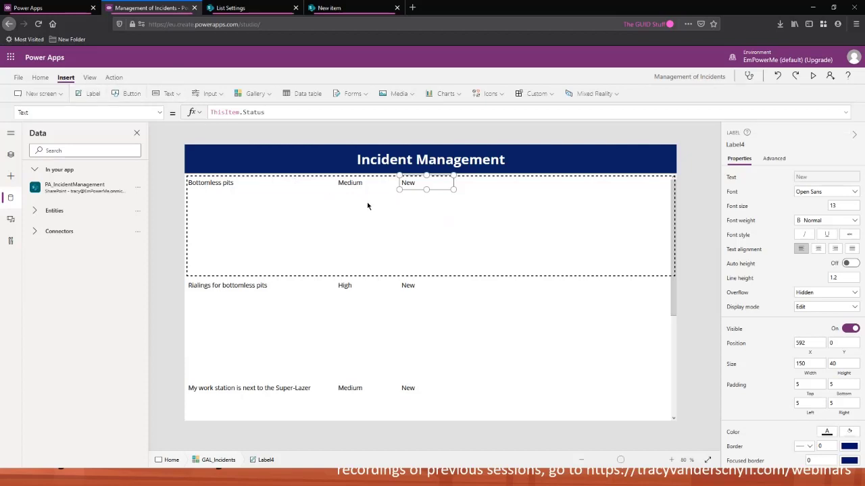
Paste a fourth label into the gallery beside the status and set its text to ThisItem.IncidentType
key("ctrl+v")
left_click_drag(239, 202, 492, 188)
left_click_drag(295, 113, 240, 113)
key("BackSpace")
type("T")
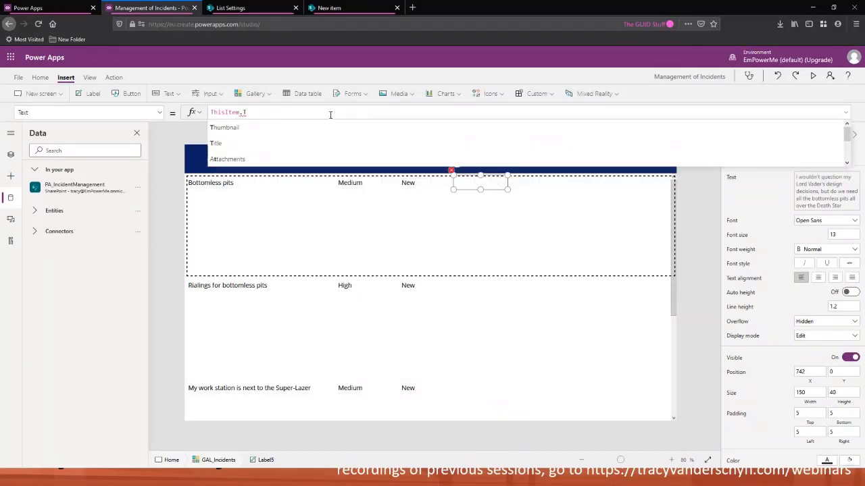
type("y")
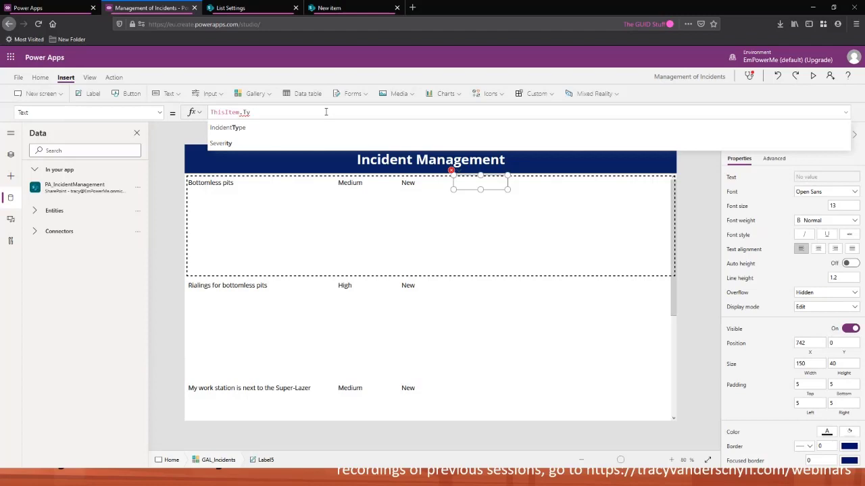
left_click(263, 127)
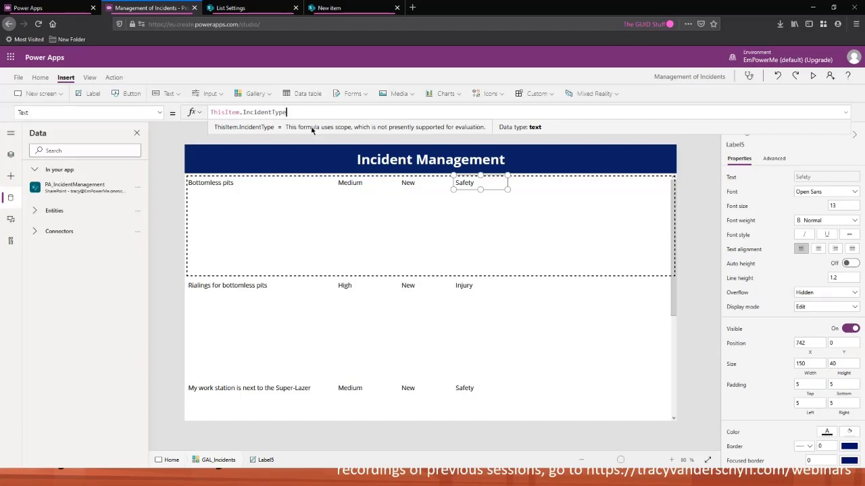
left_click(242, 112)
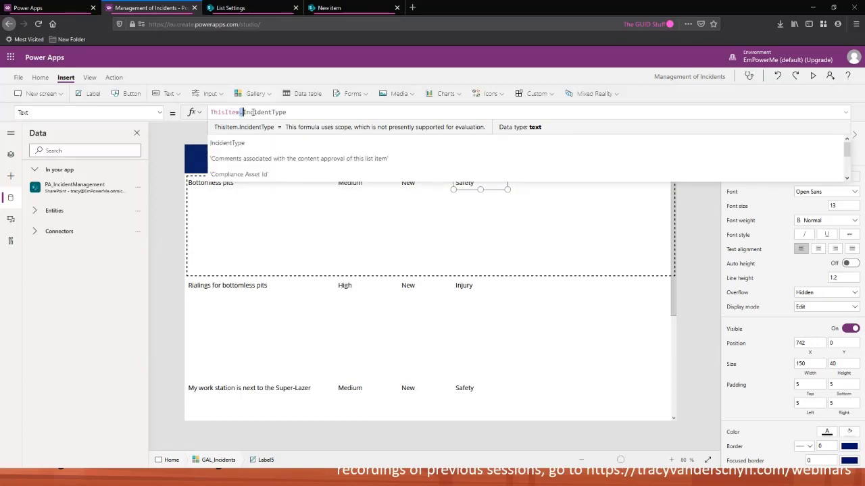
left_click(291, 113)
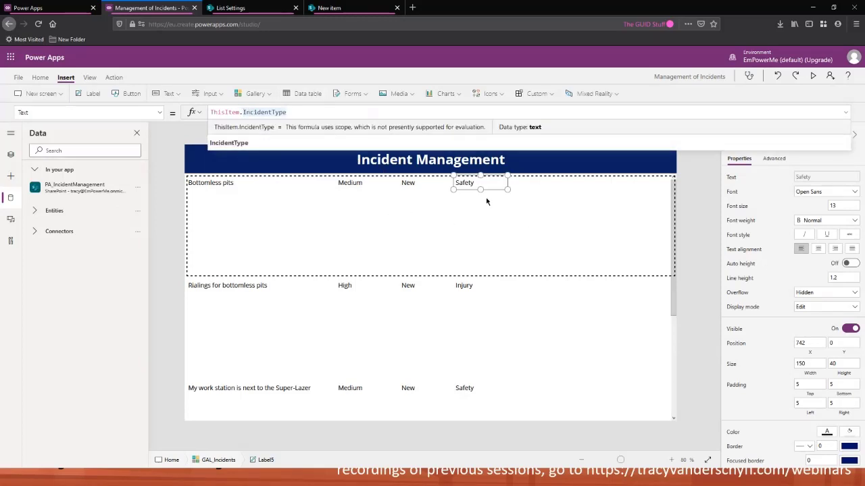
Resize the gallery's template height to about 67
left_click(344, 247)
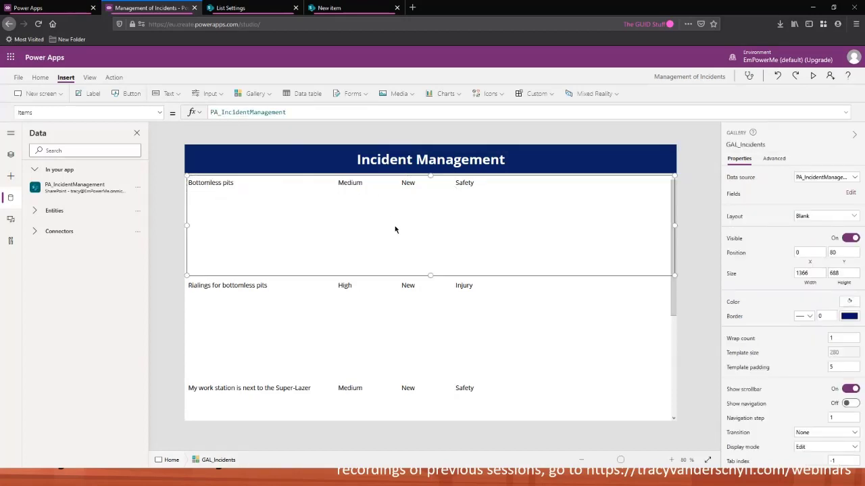
left_click_drag(429, 277, 438, 192)
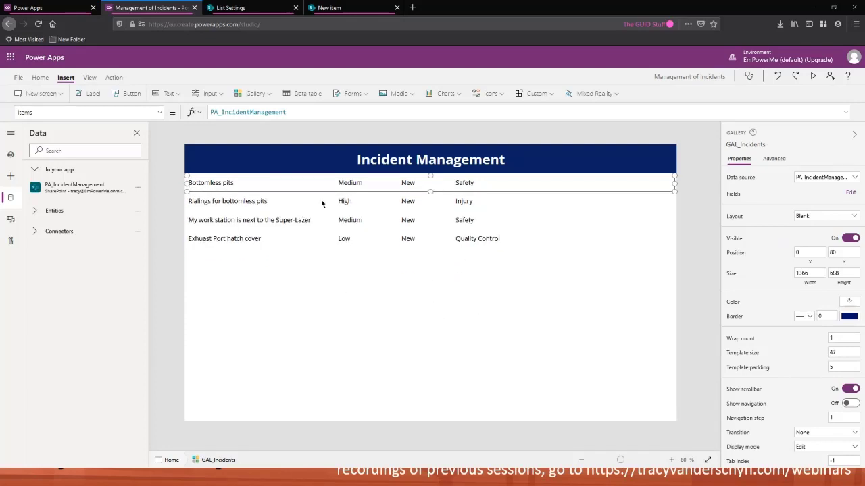
left_click(406, 313)
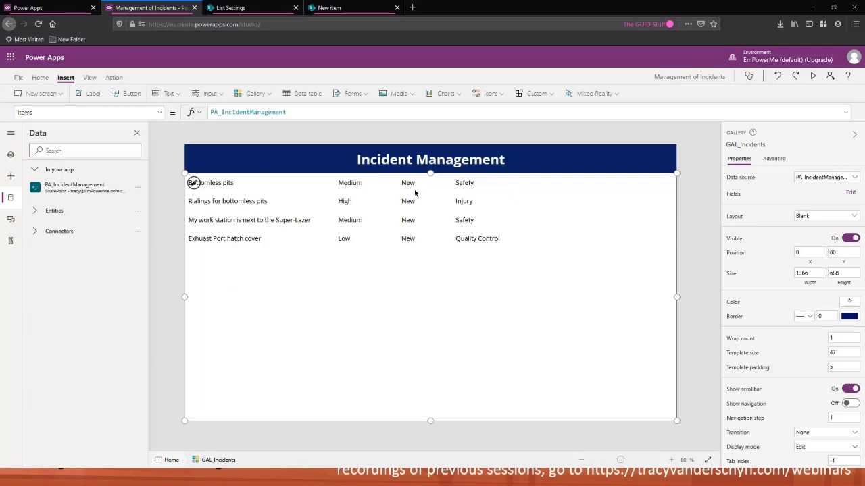
left_click(495, 189)
left_click_drag(431, 192, 431, 198)
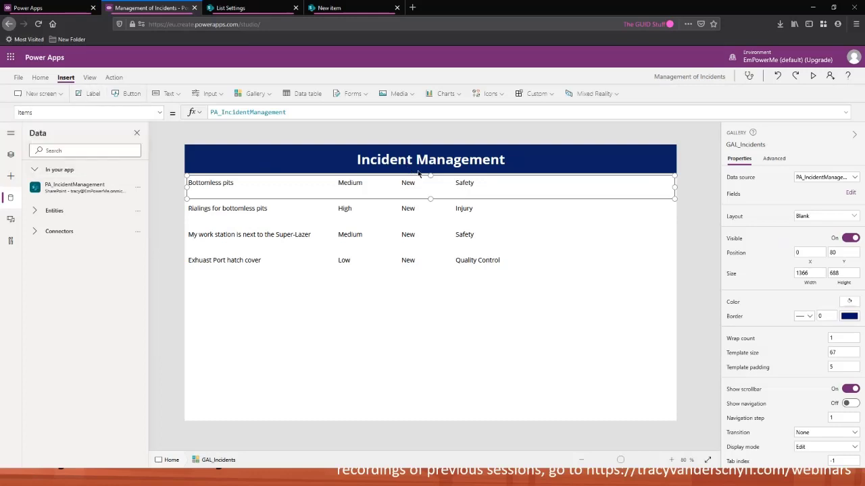
Turn a new gallery label into a separator line: clear its text, span the full width, set height 2, place it lower in the template
left_click_drag(292, 111, 170, 116)
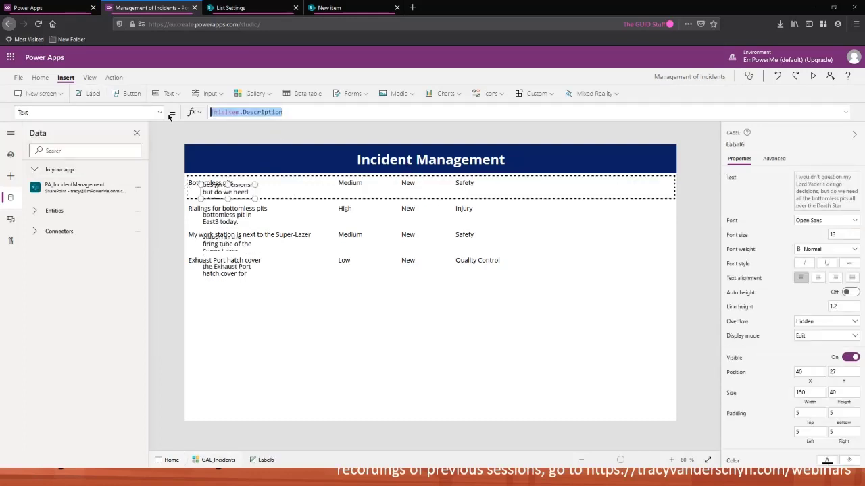
key("BackSpace")
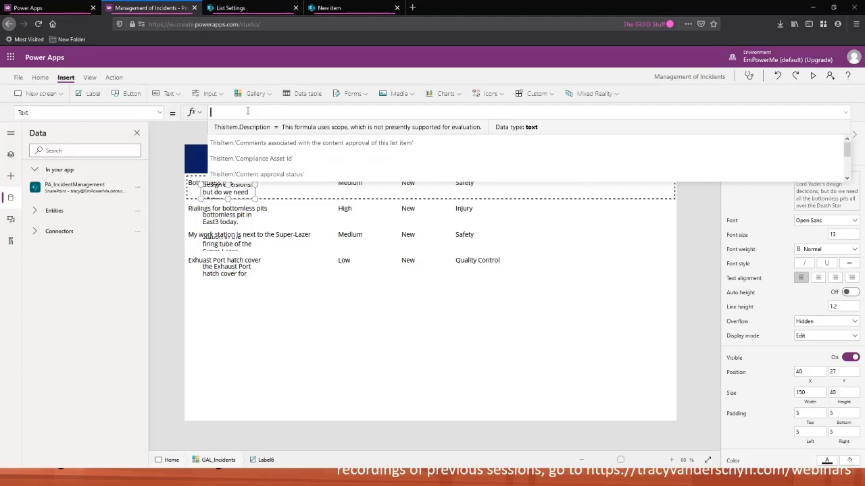
left_click_drag(200, 199, 177, 208)
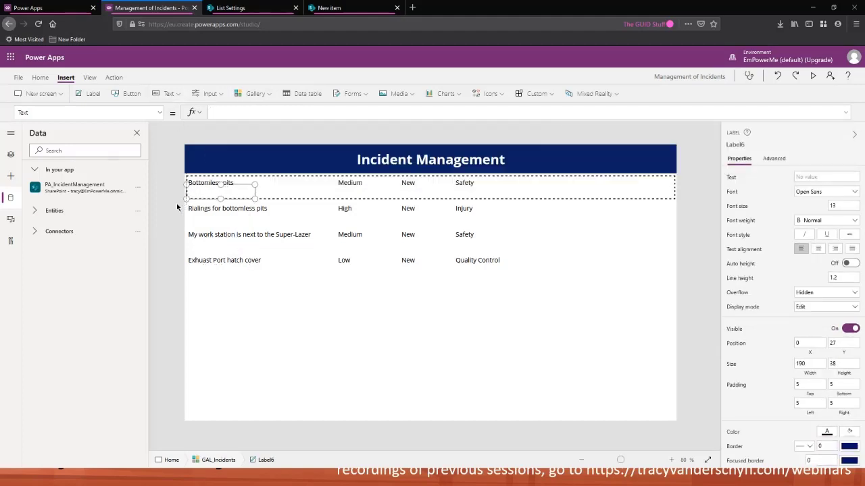
left_click_drag(254, 198, 715, 212)
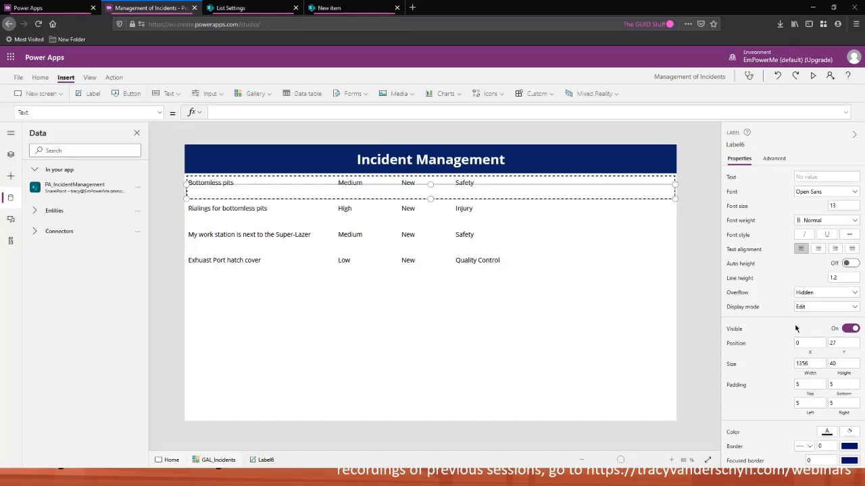
left_click(835, 364)
type("2")
left_click(809, 363)
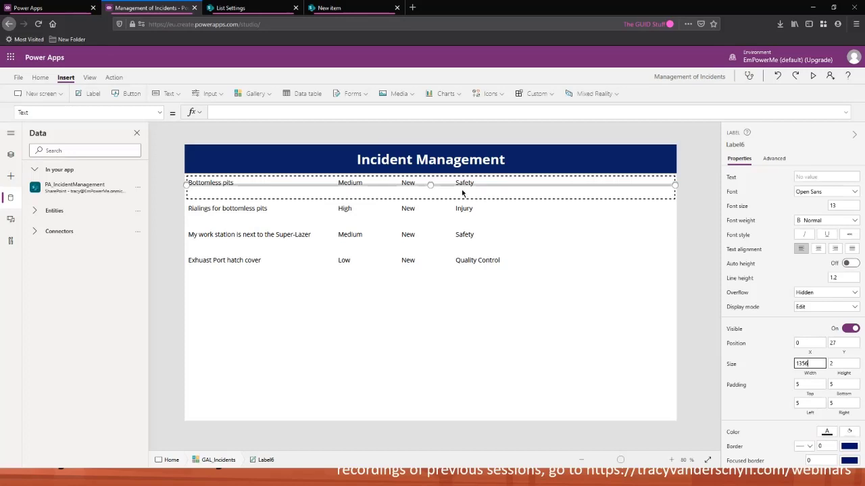
left_click_drag(455, 185, 458, 210)
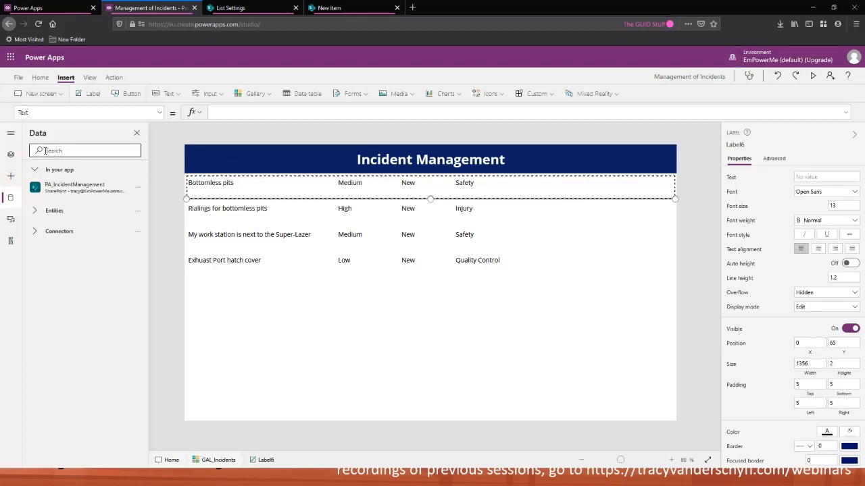
Set the separator label's fill to the dark blue standard colour
left_click(9, 156)
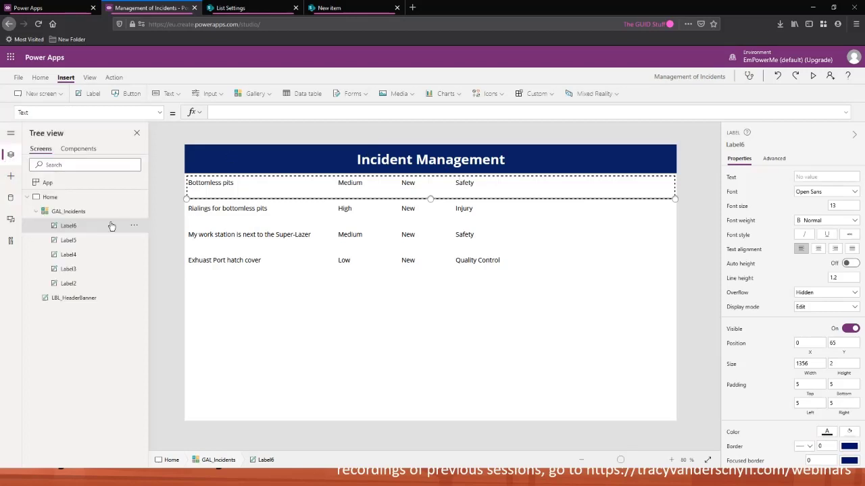
left_click(538, 260)
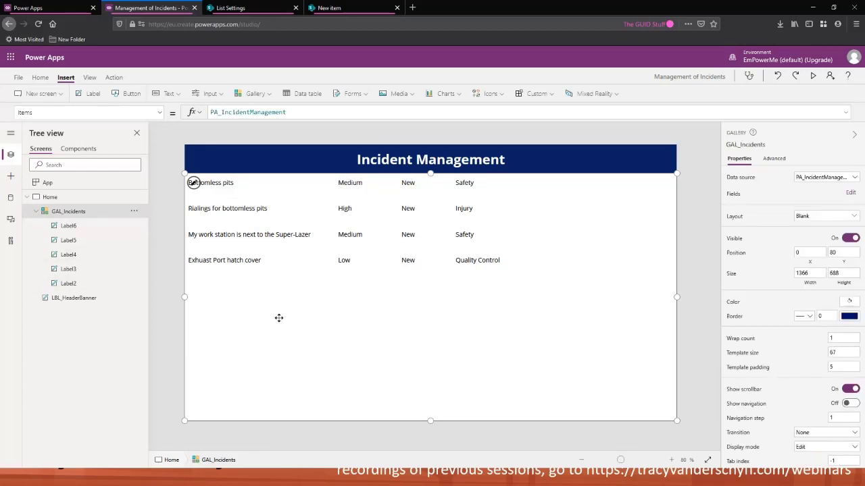
left_click(499, 193)
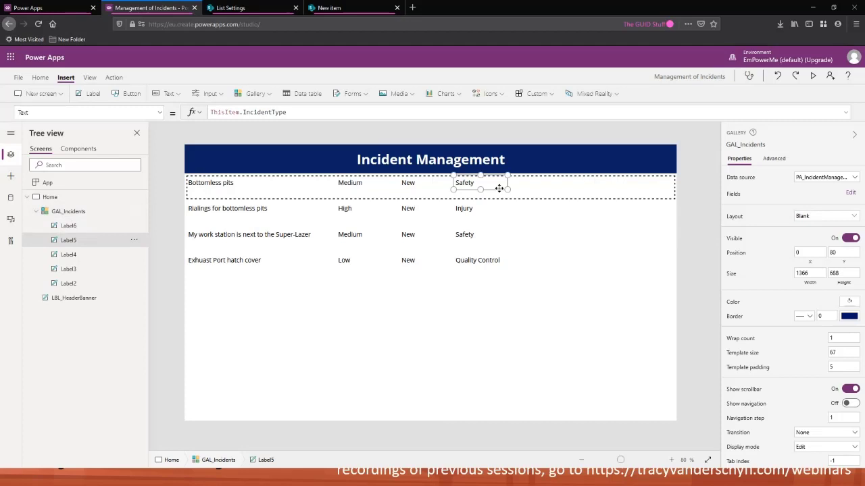
left_click(546, 192)
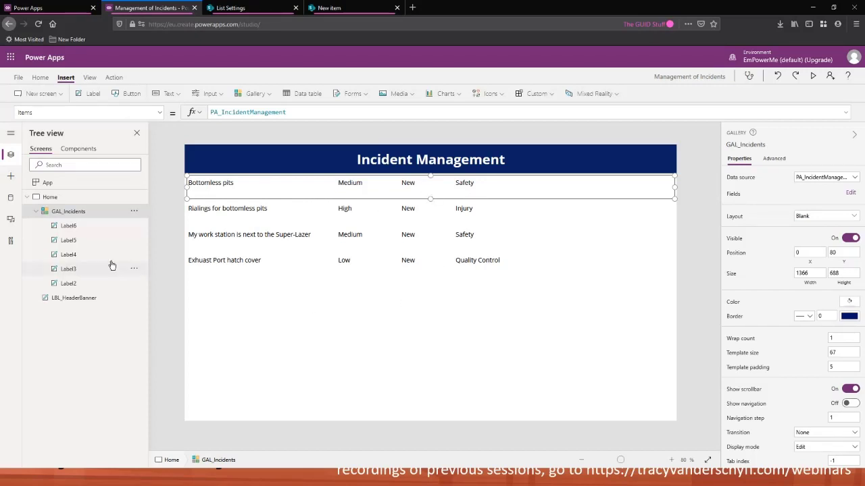
left_click(84, 231)
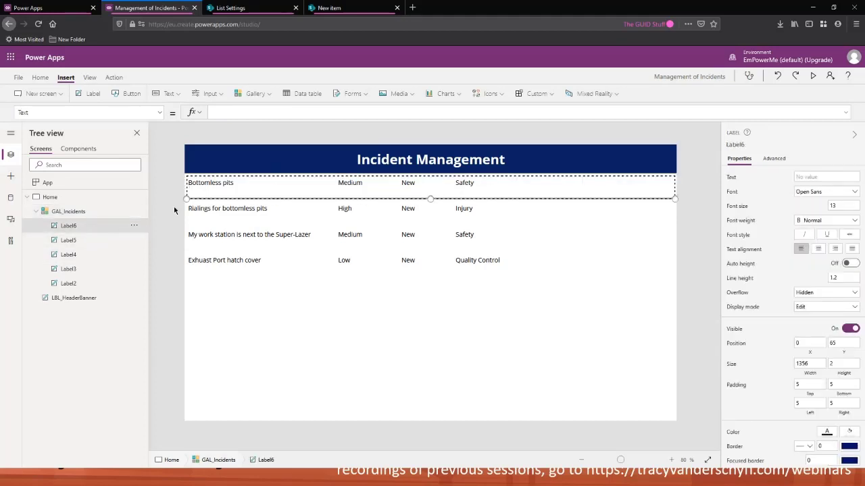
left_click_drag(104, 112, 1, 114)
type("Fill")
key("Tab")
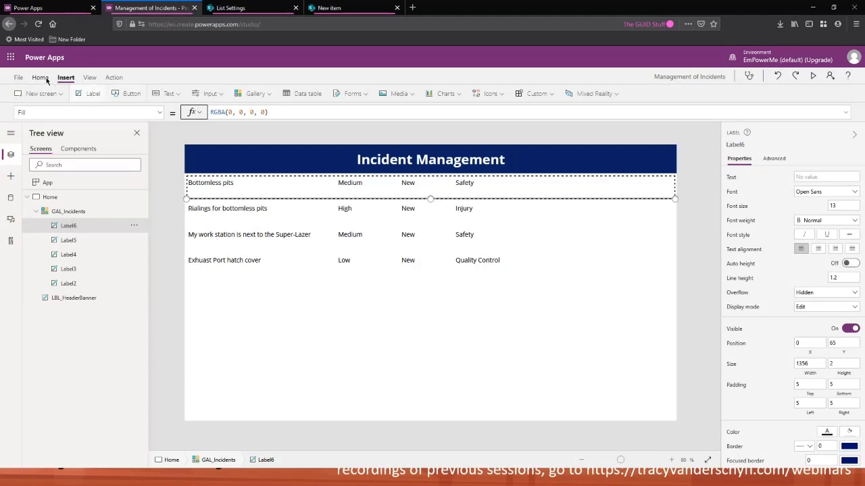
left_click(40, 77)
left_click(371, 94)
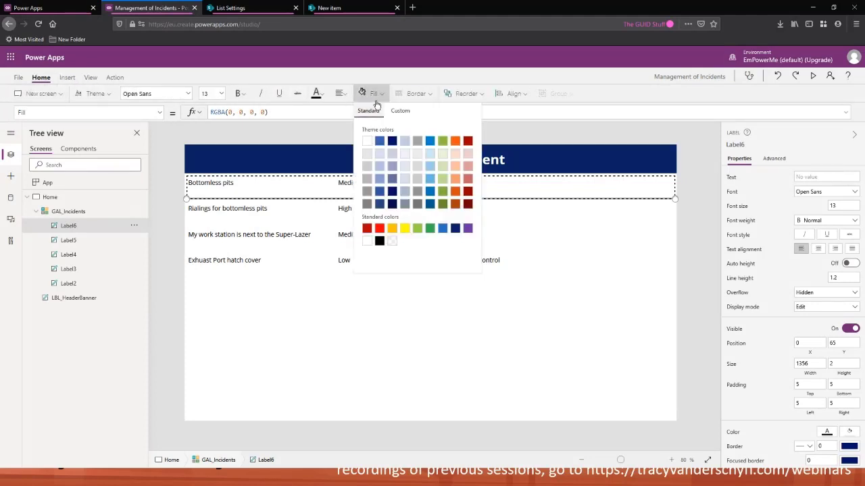
left_click(455, 228)
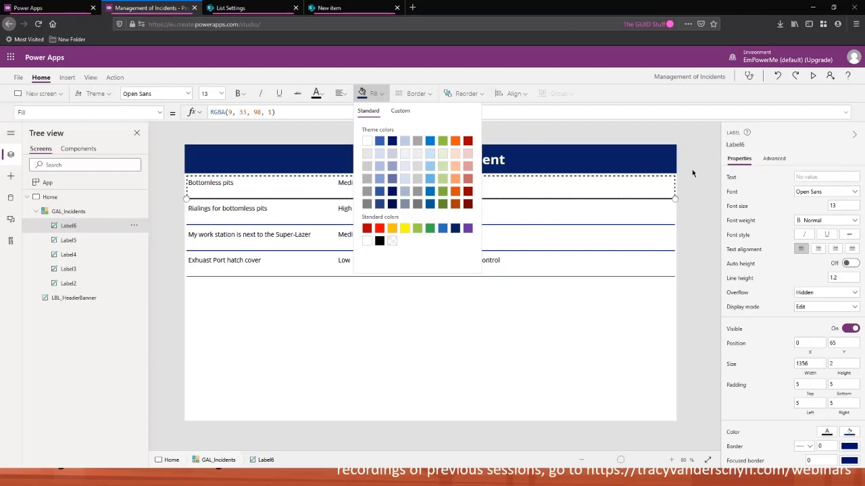
left_click(681, 187)
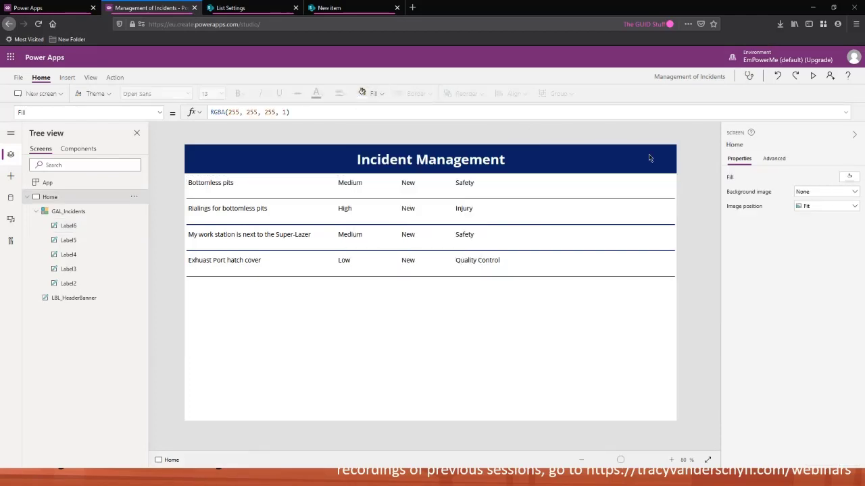
Preview the app, then close the preview and dismiss the tip dialog
left_click(812, 76)
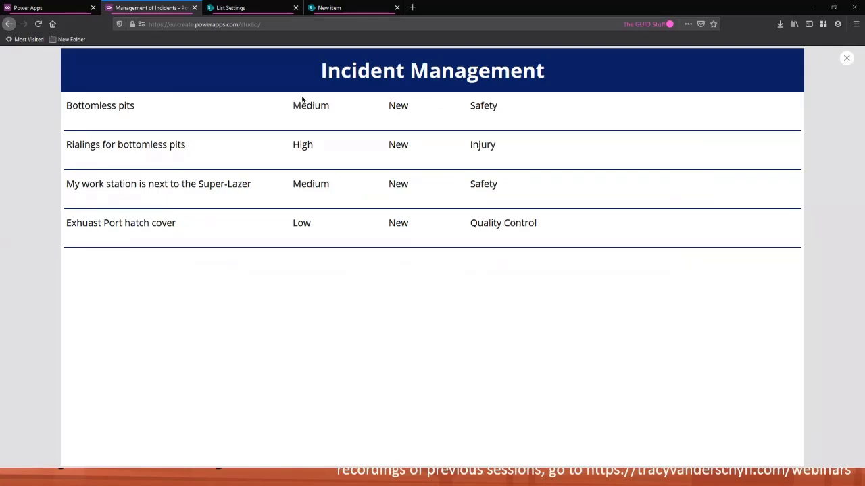
left_click(846, 59)
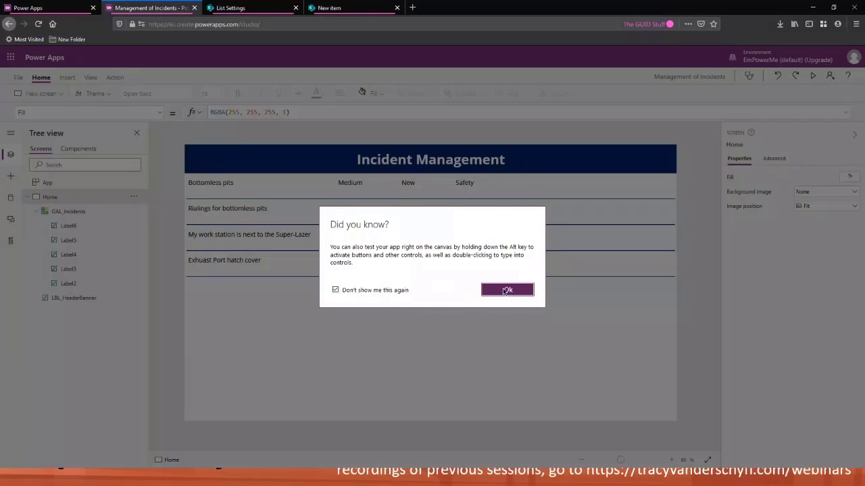
left_click(507, 289)
Move the separator line up to about y 40 and shrink the gallery template height to about 43
left_click(473, 193)
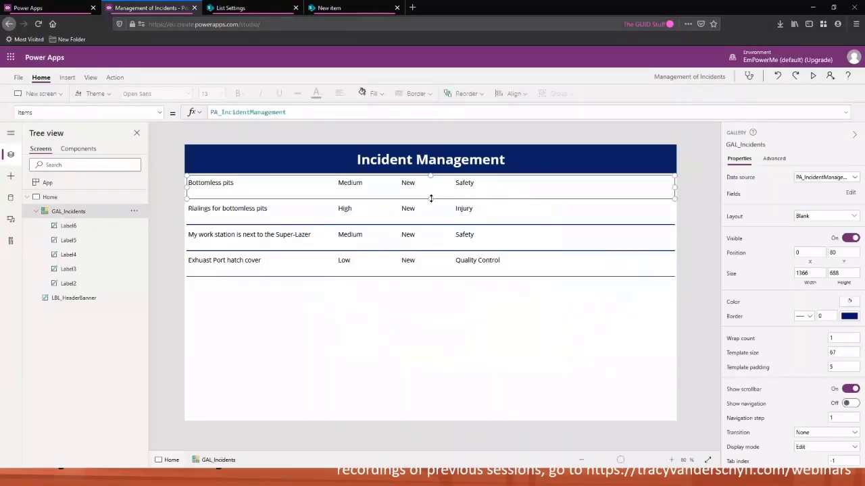
left_click_drag(432, 198, 431, 192)
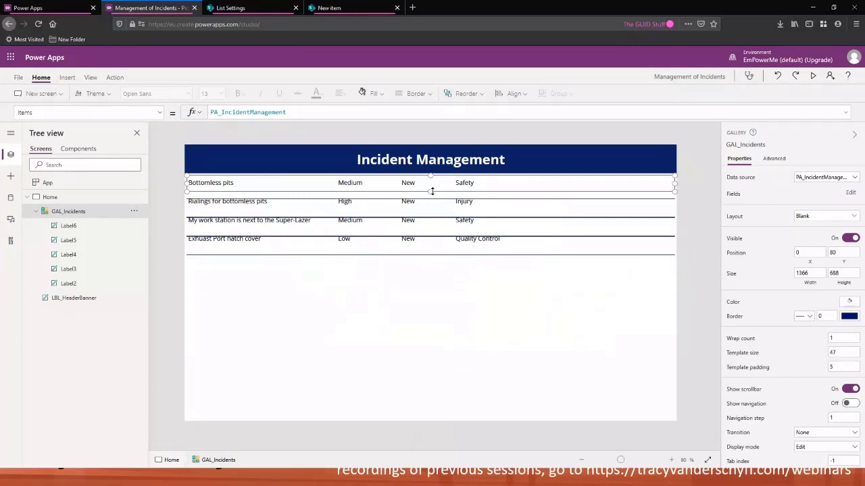
left_click(85, 225)
left_click(426, 188)
left_click(473, 184)
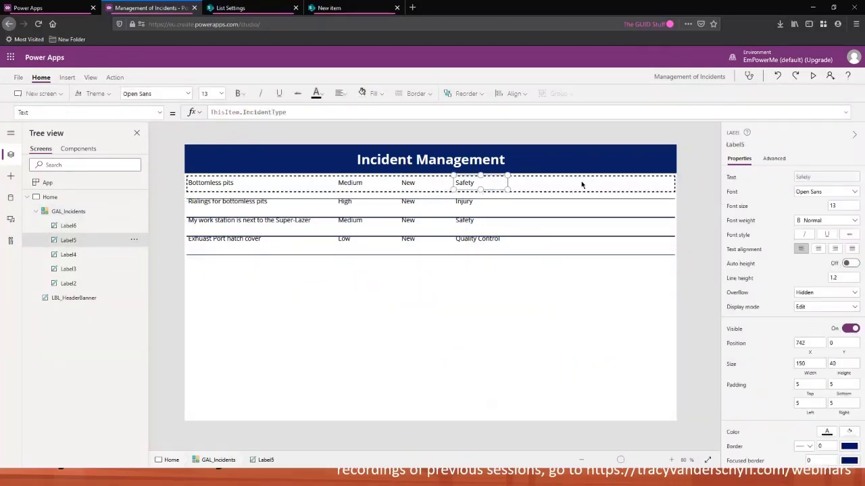
left_click(432, 192)
mouse_move(430, 192)
left_mouse_down()
mouse_move(428, 210)
mouse_move(430, 202)
left_mouse_up()
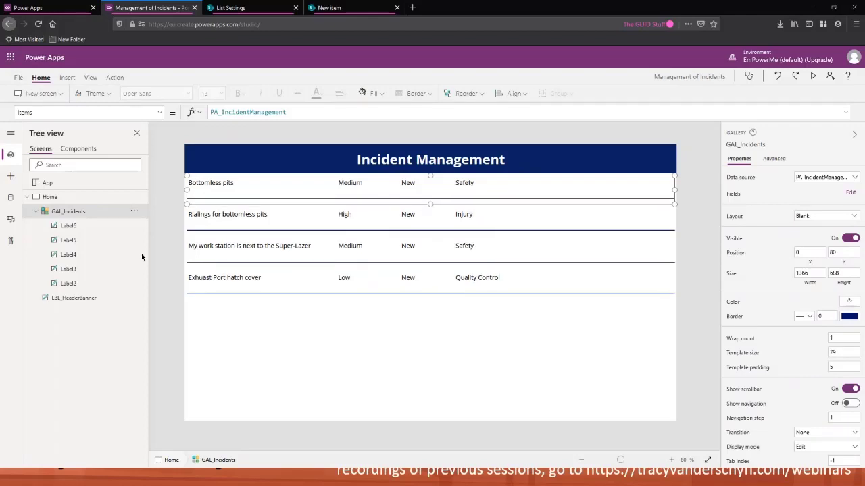
left_click(79, 226)
left_click_drag(338, 195, 338, 191)
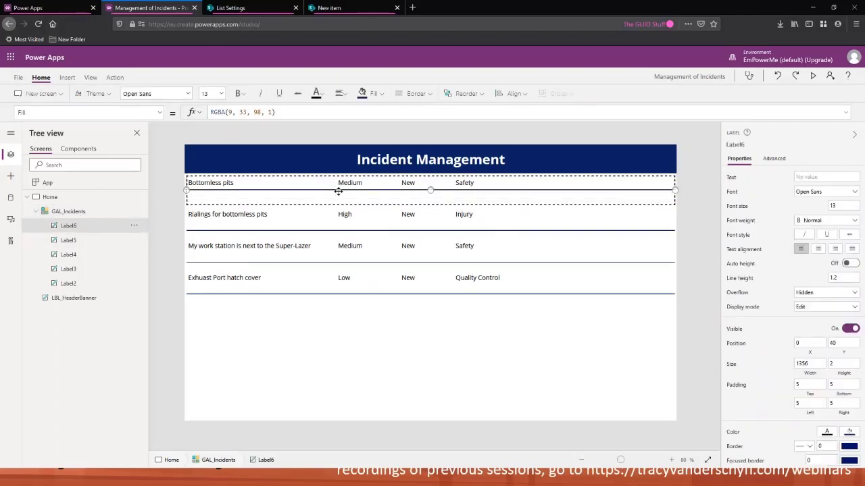
left_click(399, 205)
left_click_drag(430, 203, 431, 190)
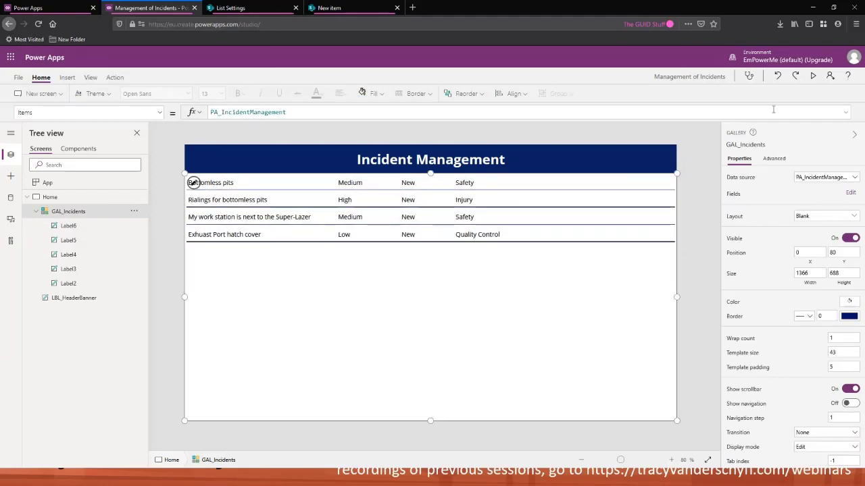
Preview the app again and close the preview
left_click(813, 76)
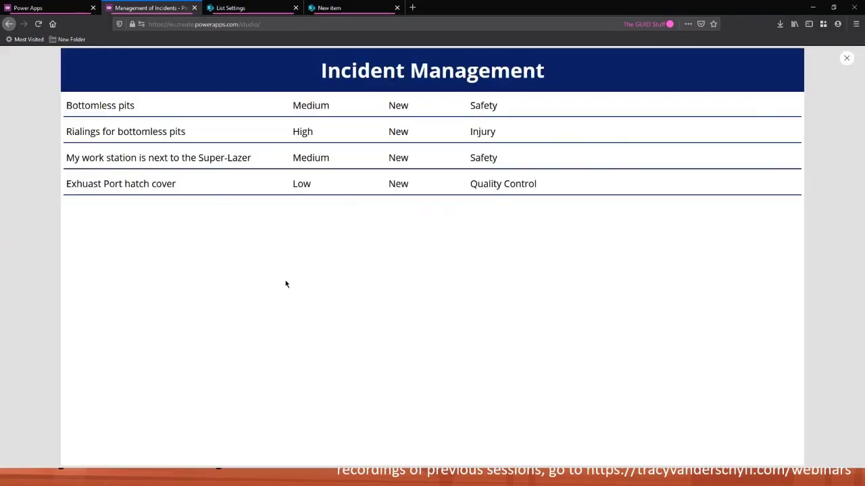
left_click(846, 59)
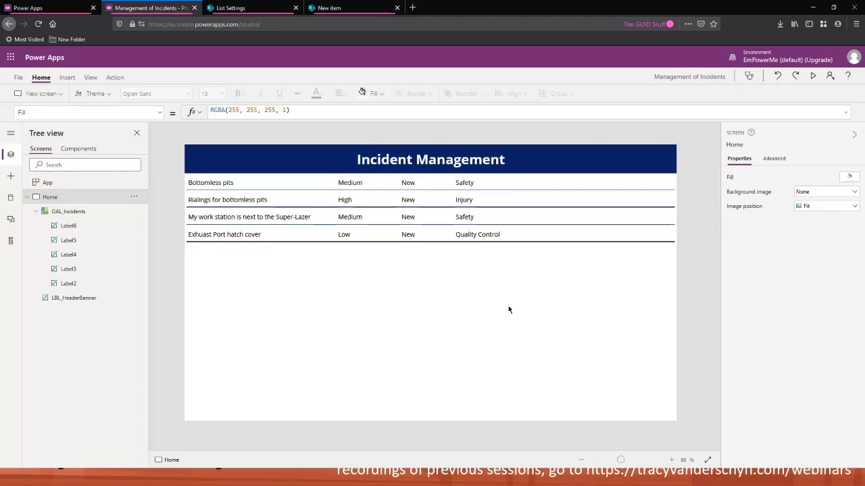
left_click(371, 195)
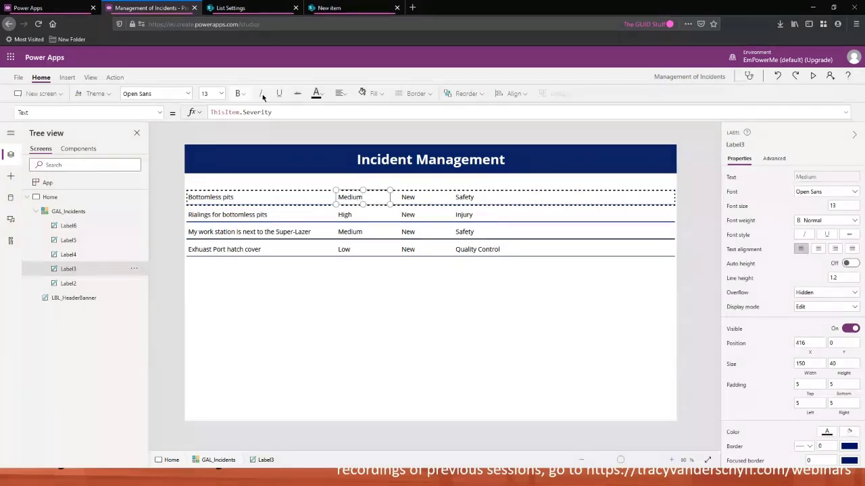
Fill the severity label with a light blue theme colour
left_click(371, 93)
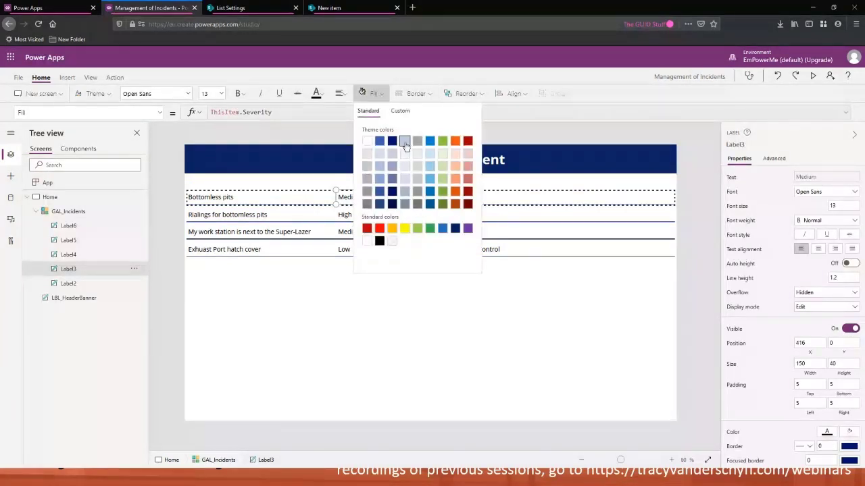
left_click(402, 171)
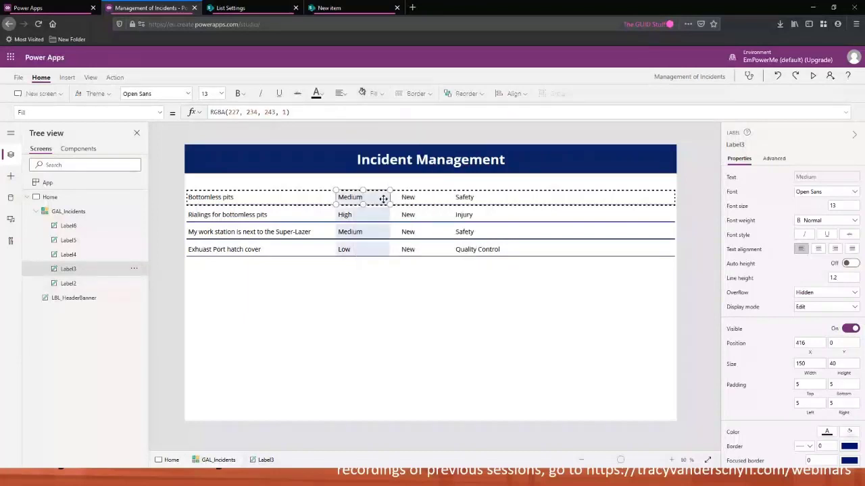
Reselect the severity label and stretch its height to 43
left_click(423, 289)
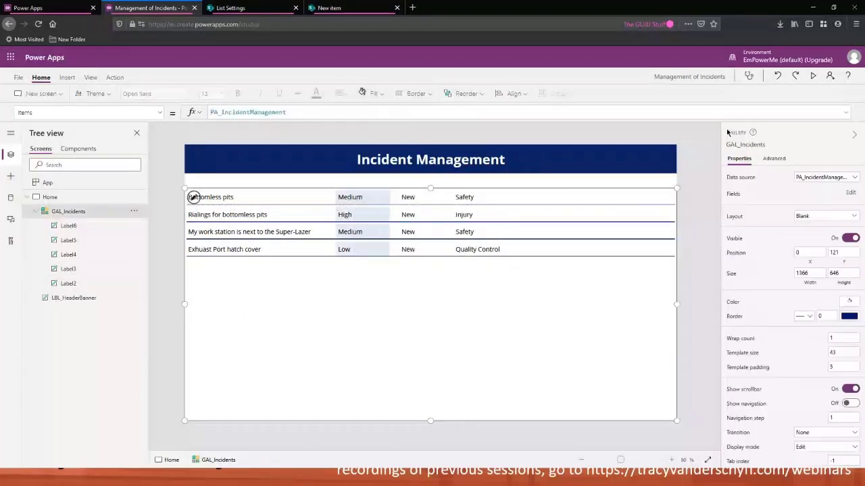
left_click(381, 202)
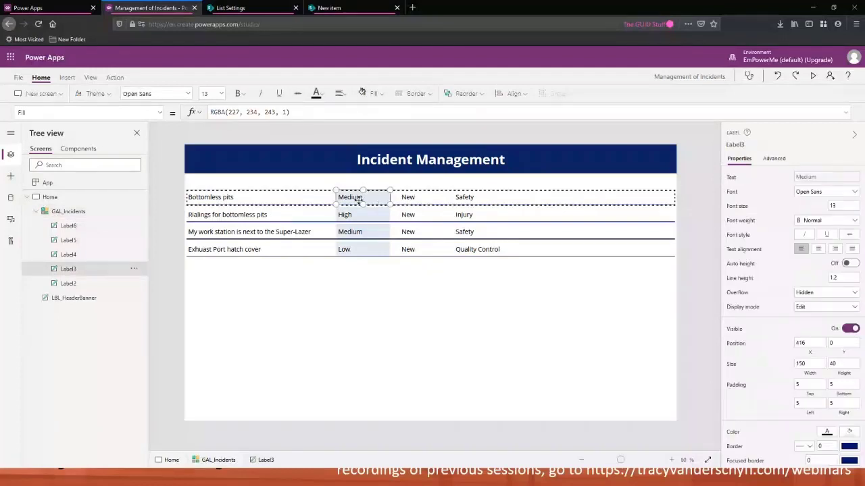
left_click_drag(362, 204, 362, 205)
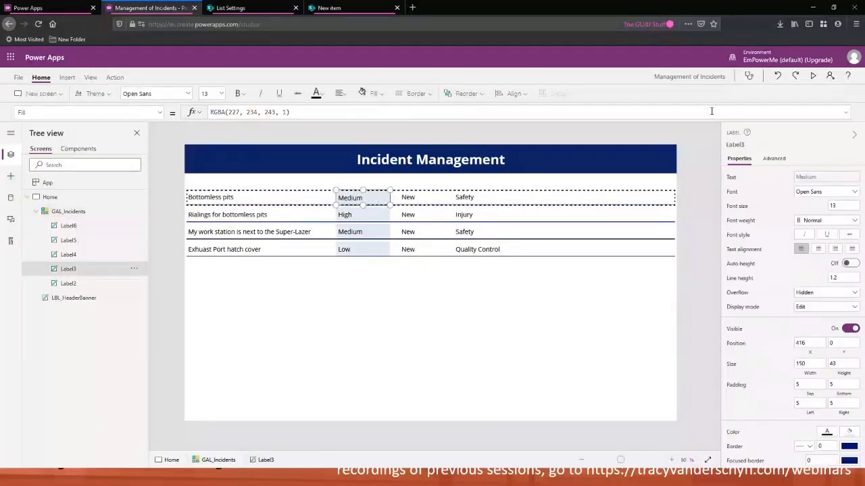
Preview the app and close the preview
left_click(814, 76)
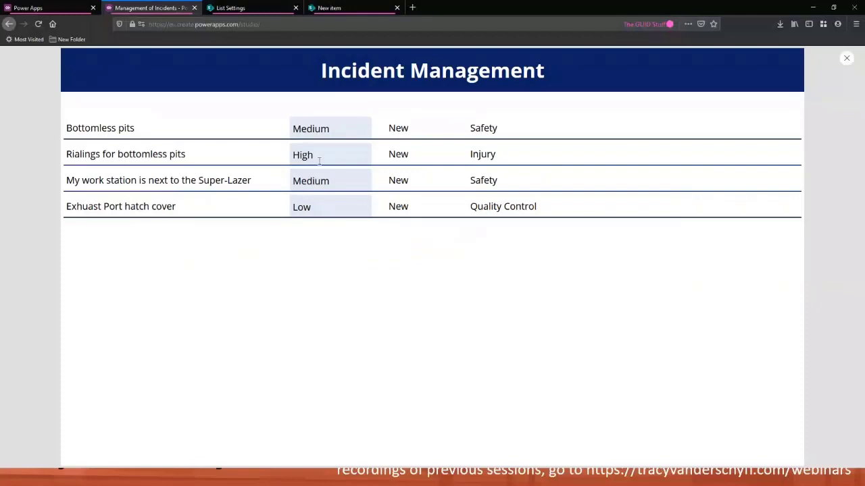
key("Escape")
Set the severity label's fill to transparent
left_click(374, 199)
left_click(374, 94)
left_click(392, 241)
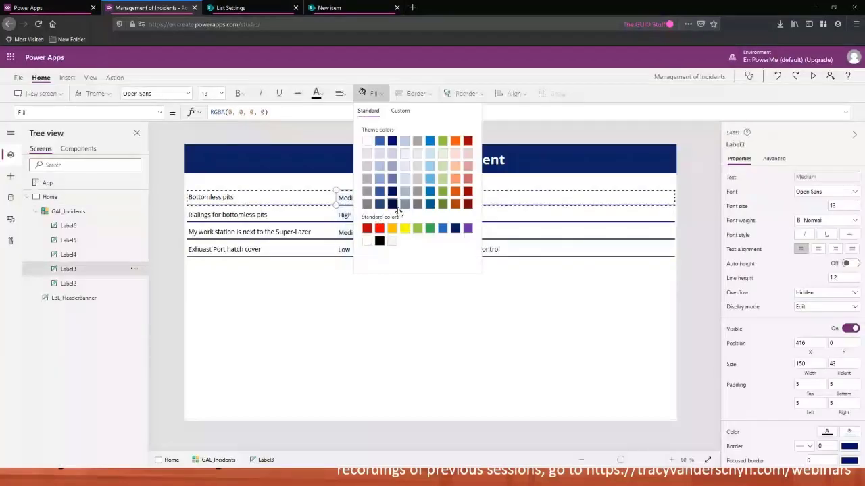
Resize the gallery's top edge so it starts at about y 97
left_click(396, 295)
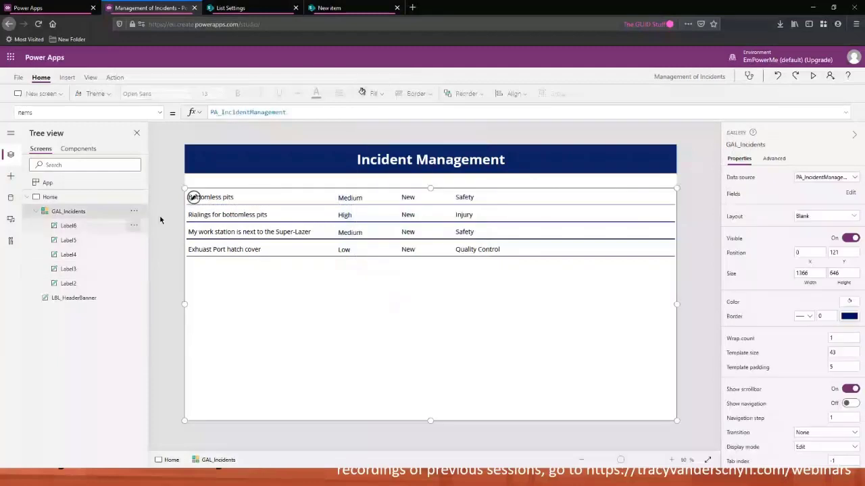
left_click_drag(429, 189, 432, 175)
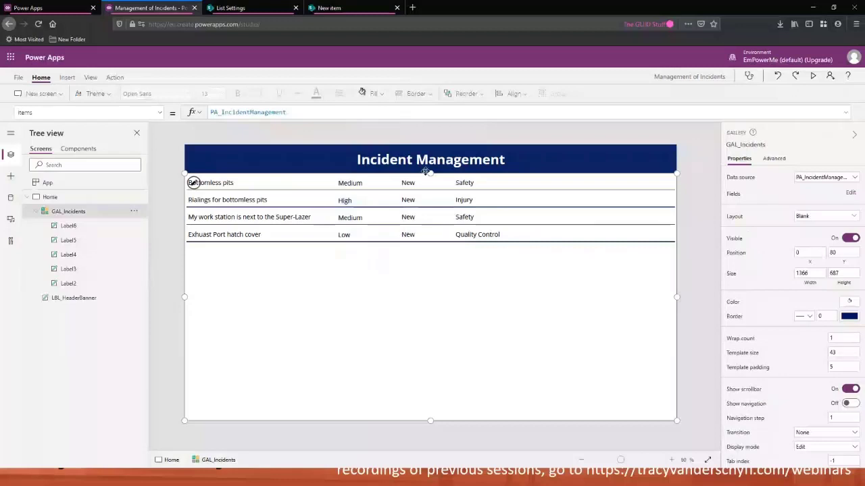
left_click_drag(426, 171, 431, 185)
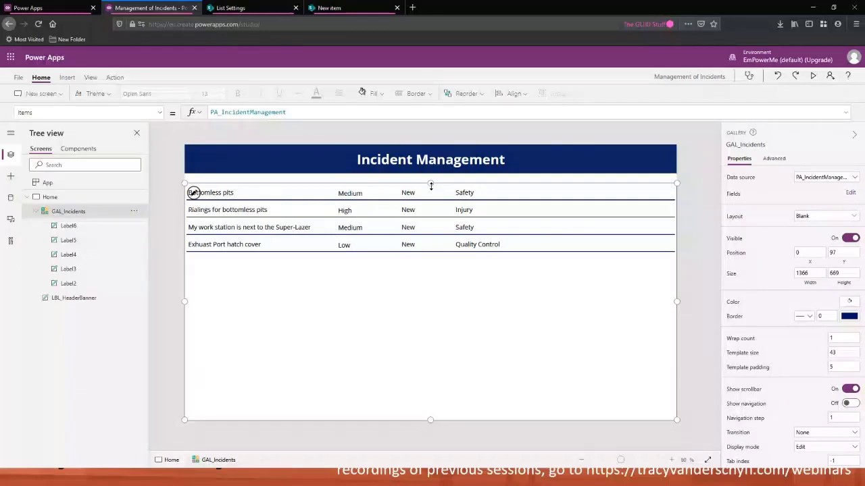
Rename the gallery labels to LBL_Title, LBL_Severity, LBL_Status, LBL_Type and LBL_Divider
left_click(70, 284)
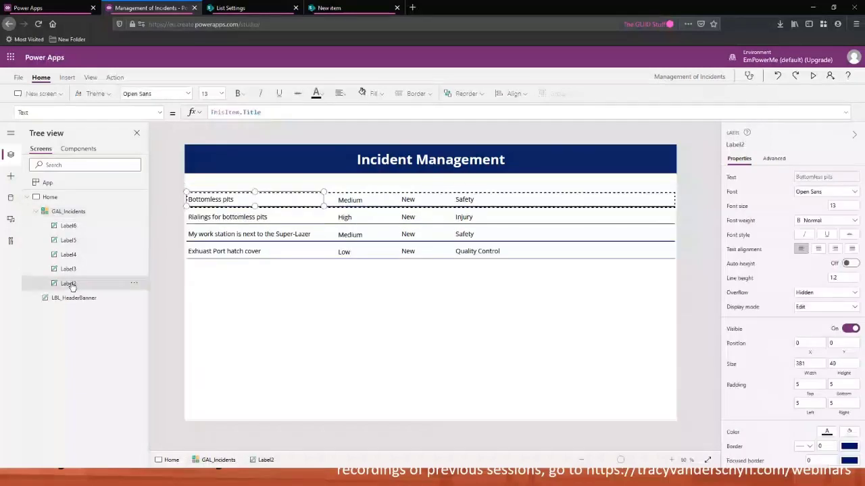
left_click(73, 270)
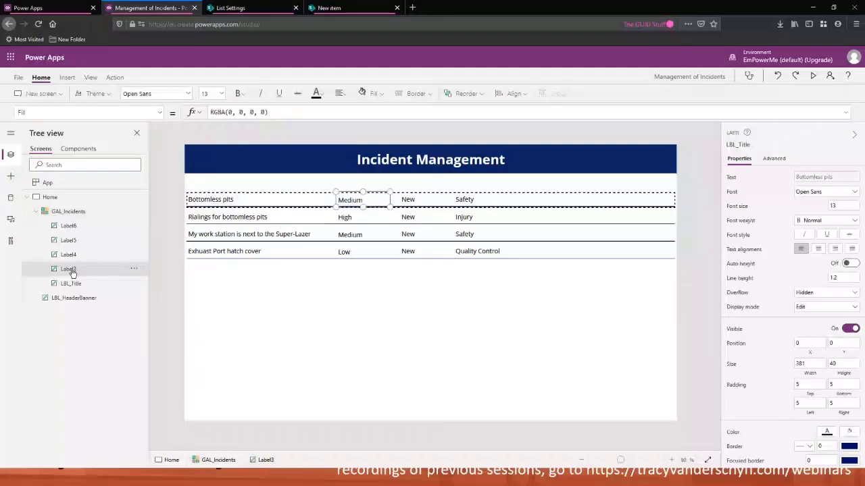
double_click(72, 270)
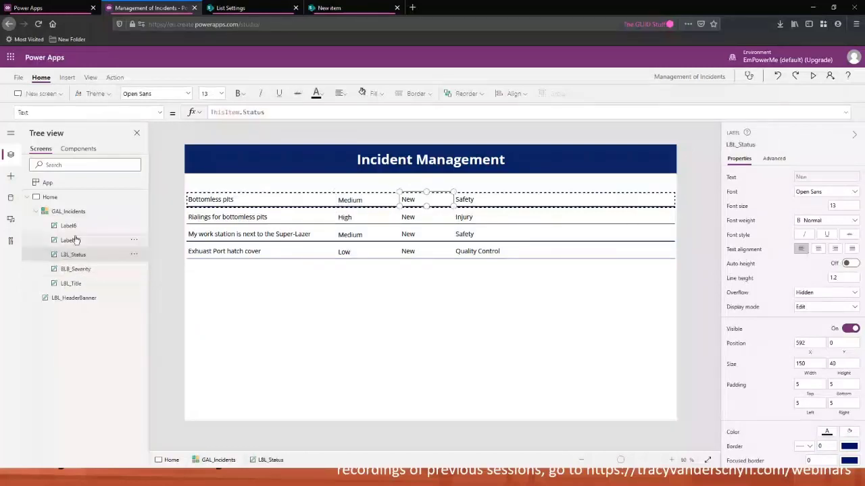
double_click(121, 240)
type("LBL_I")
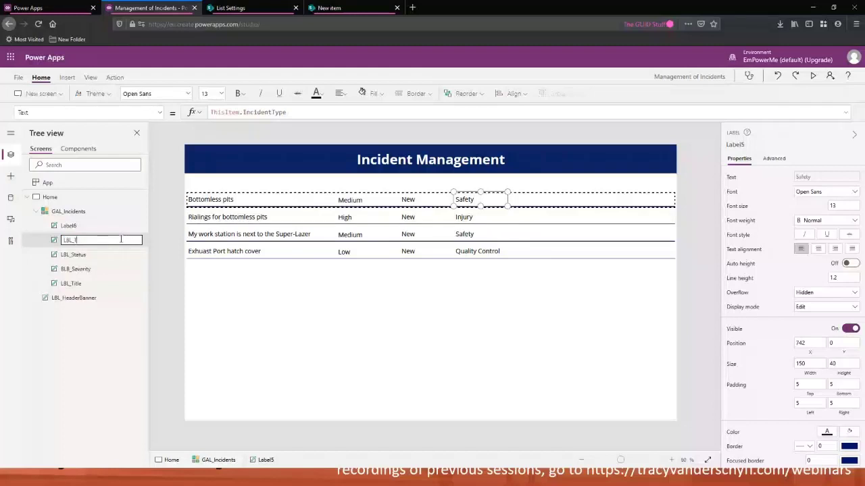
key("Escape")
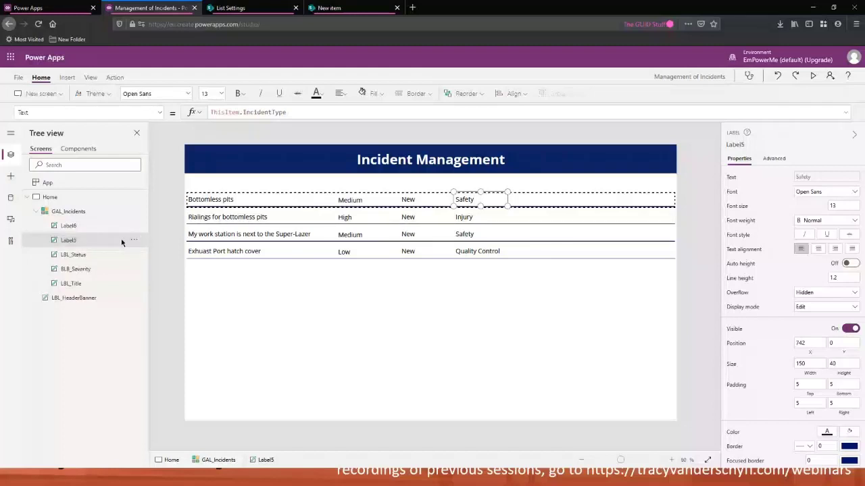
double_click(112, 225)
type("LBL_Divider")
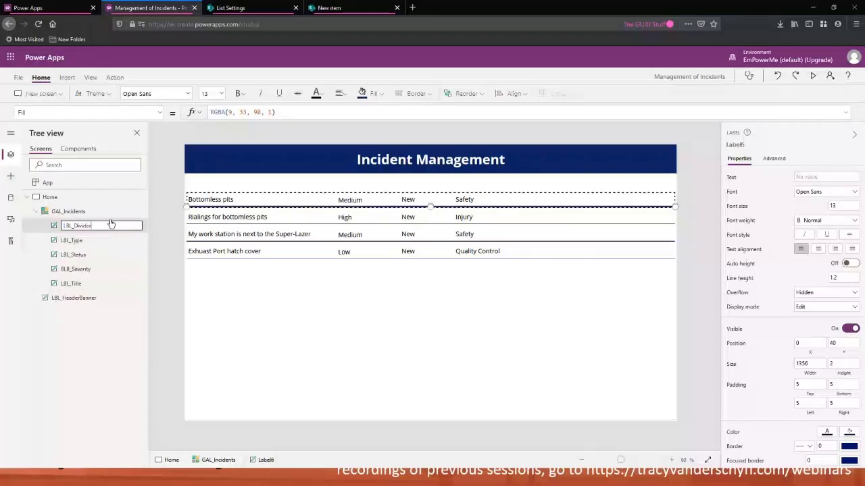
key("Return")
double_click(72, 269)
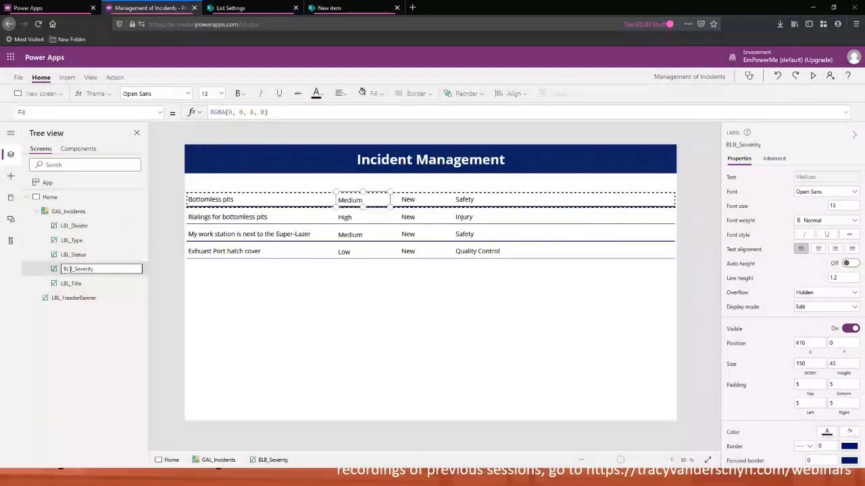
left_click_drag(73, 269, 46, 272)
type("LBL")
key("Return")
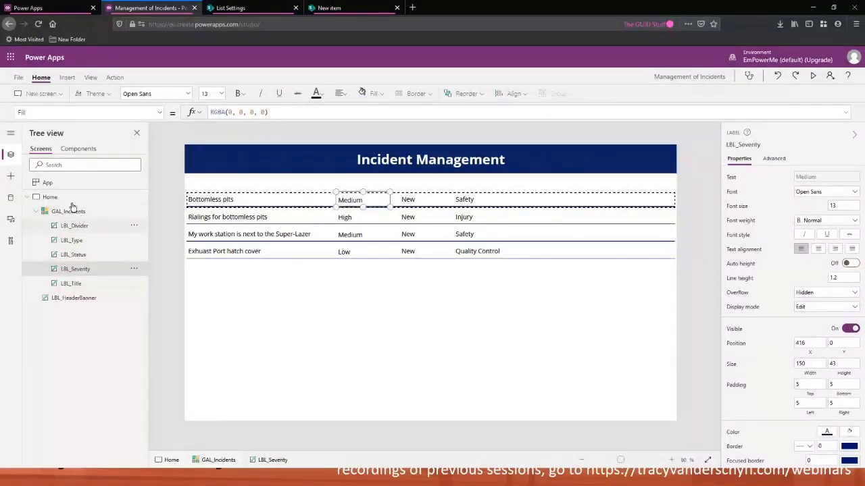
Copy the divider line and paste it onto the screen just above the gallery, at about y 125
left_click(349, 331)
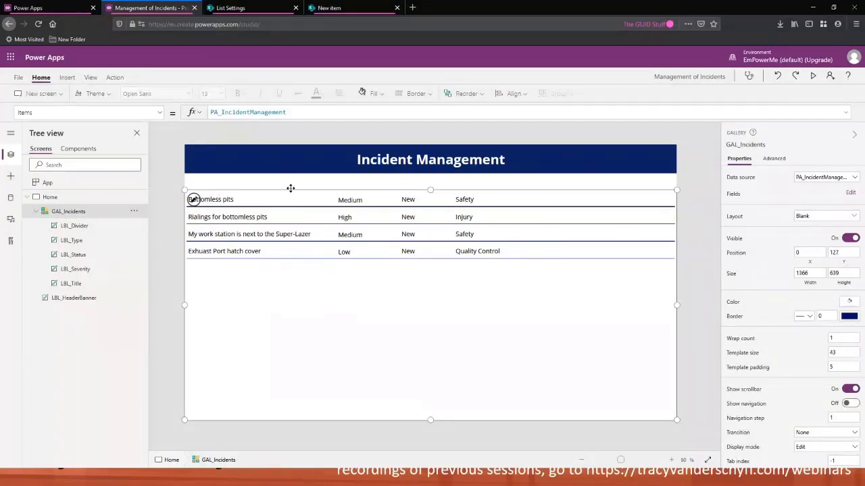
left_click(87, 227)
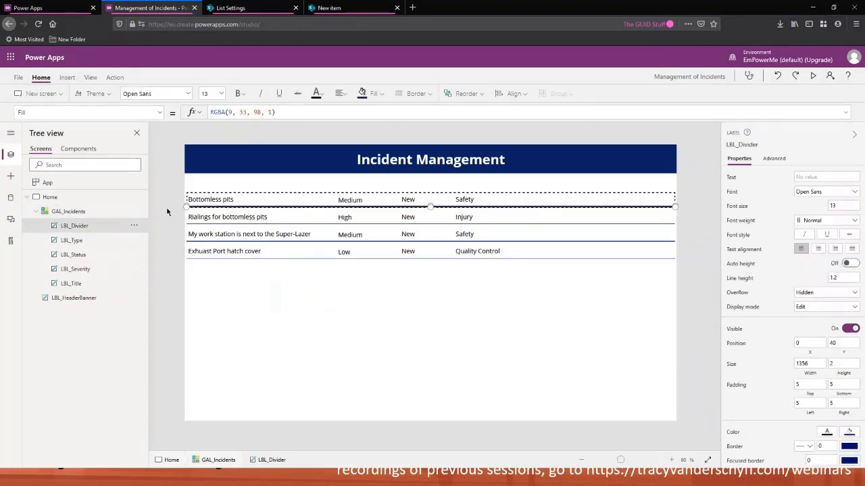
left_click(134, 225)
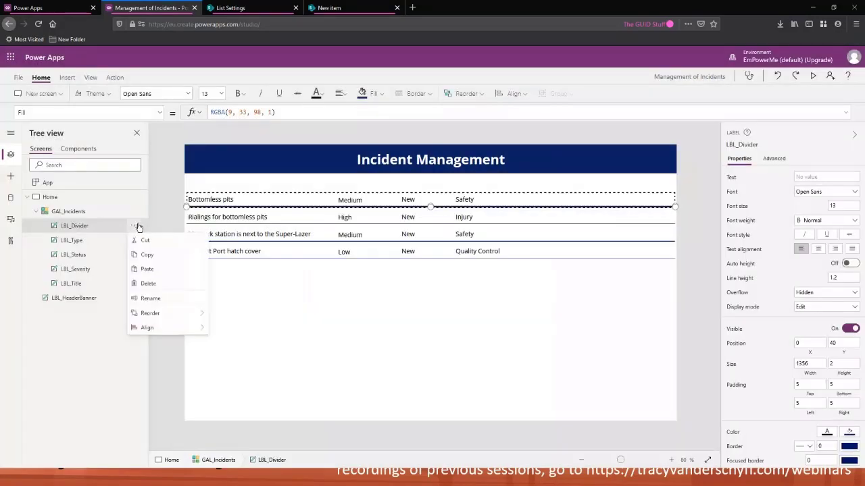
left_click(230, 186)
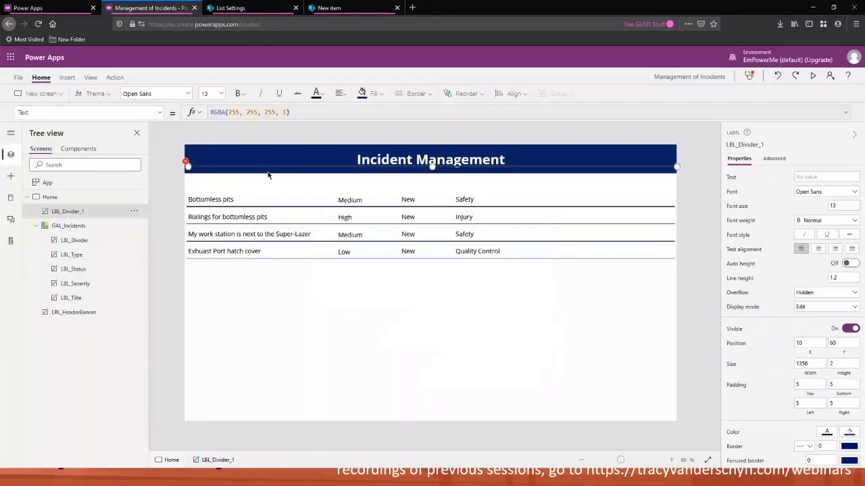
left_click_drag(269, 166, 269, 191)
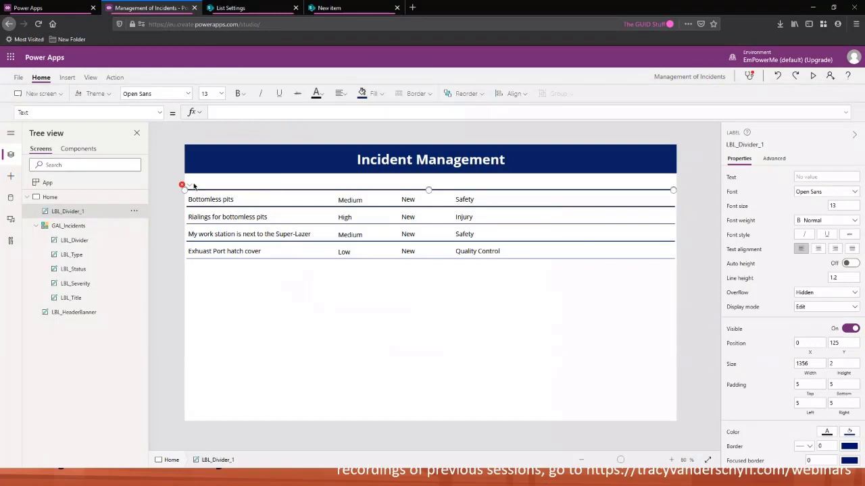
Clear the pasted divider's OnSelect formula to fix its error
left_click(184, 185)
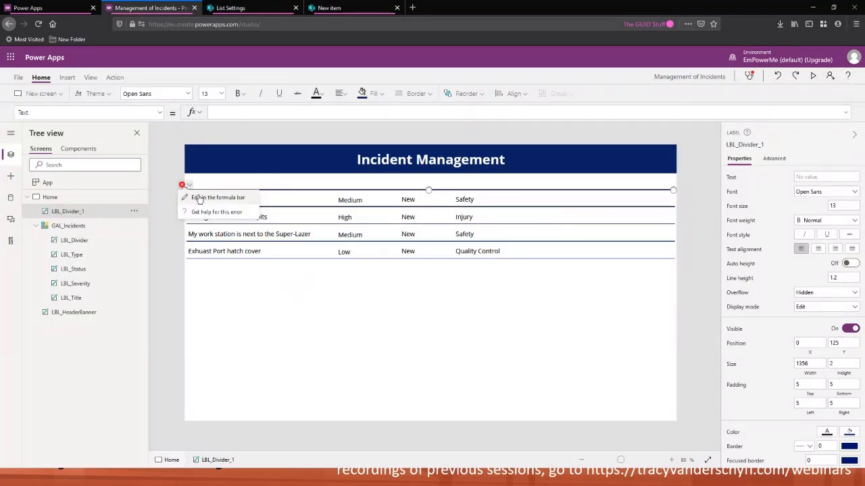
left_click(196, 194)
left_click(191, 186)
left_click(276, 112)
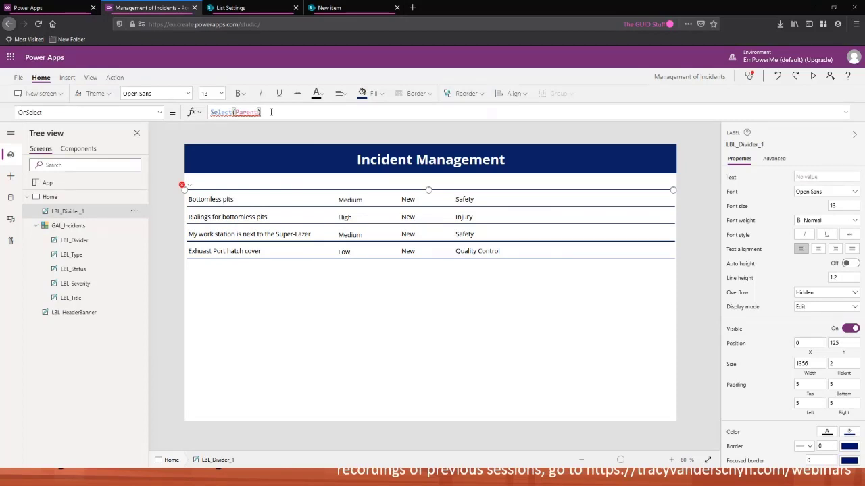
left_click_drag(271, 112, 193, 116)
key("BackSpace")
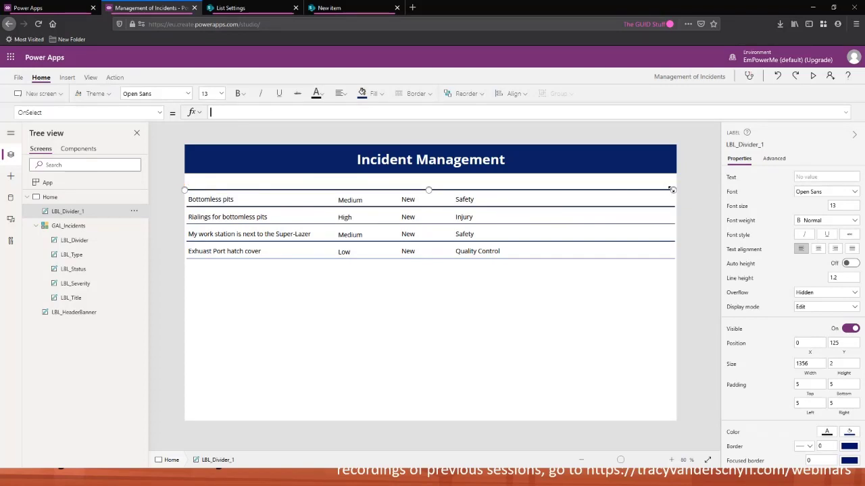
left_click_drag(675, 191, 678, 194)
Preview the app and close the preview
left_click(813, 75)
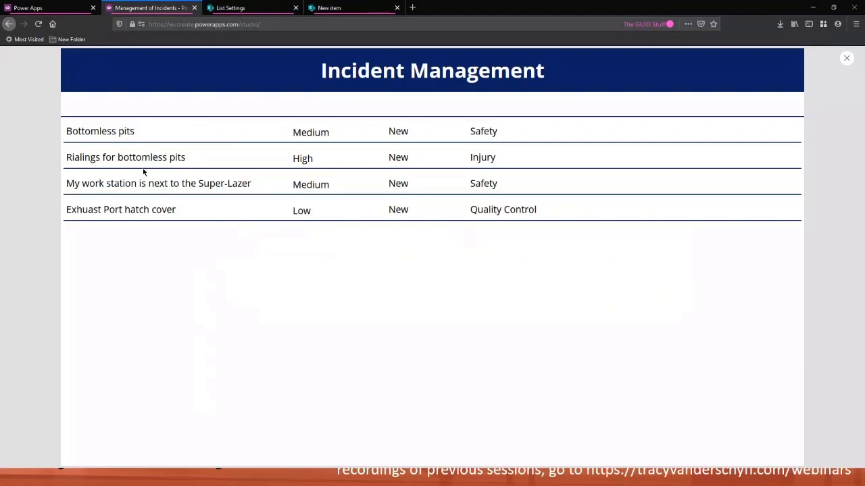
key("Escape")
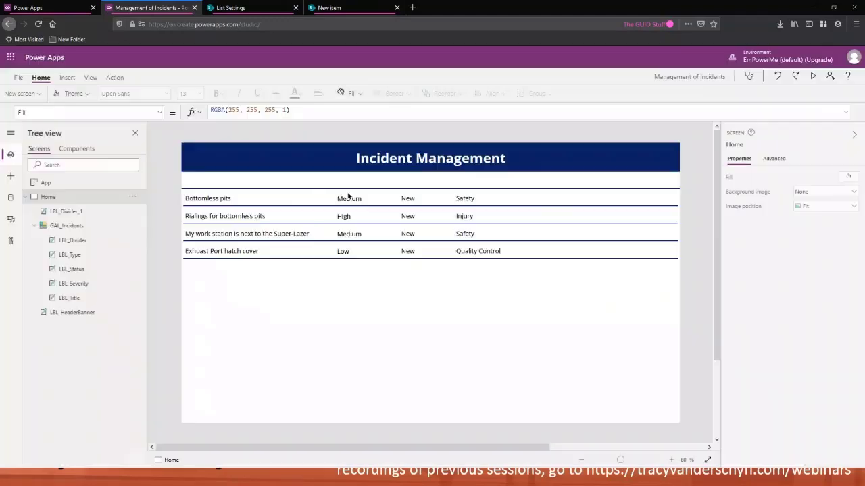
Insert a label above the gallery, about 387 by 43 at x 13, y 82, with text "Title"
left_click(65, 78)
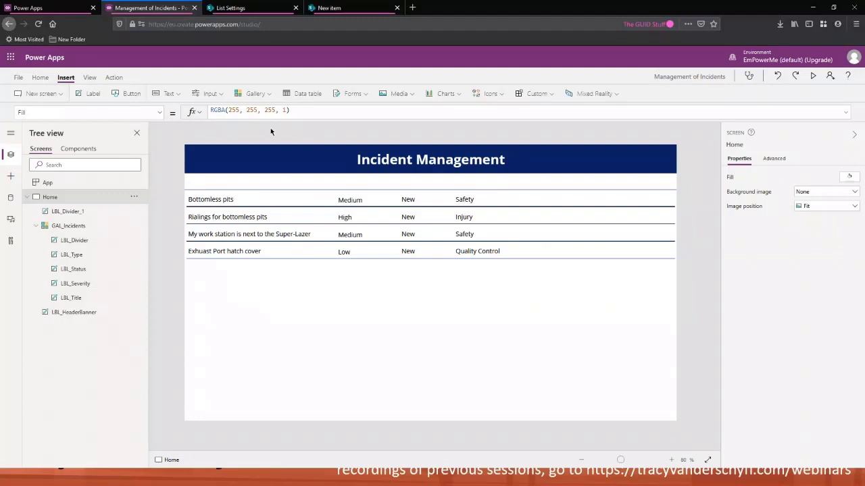
left_click(89, 93)
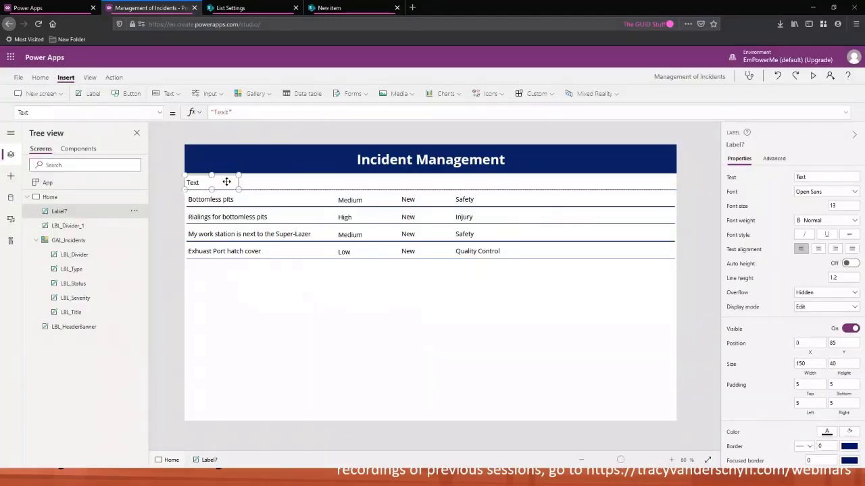
left_click_drag(226, 182, 329, 188)
double_click(227, 113)
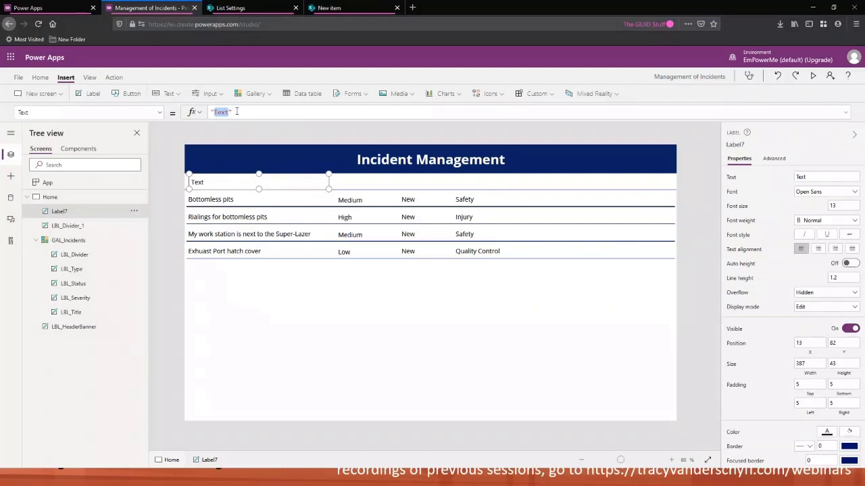
type("Title")
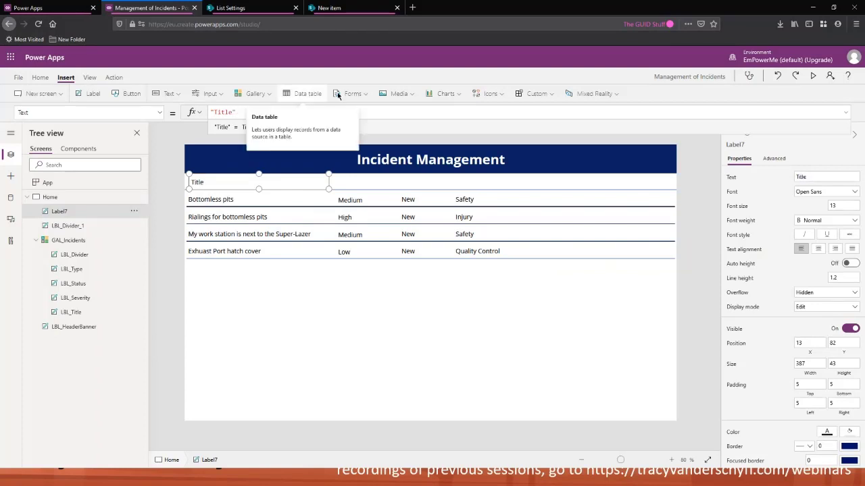
Set the Title header label's font weight to Bold
left_click(40, 77)
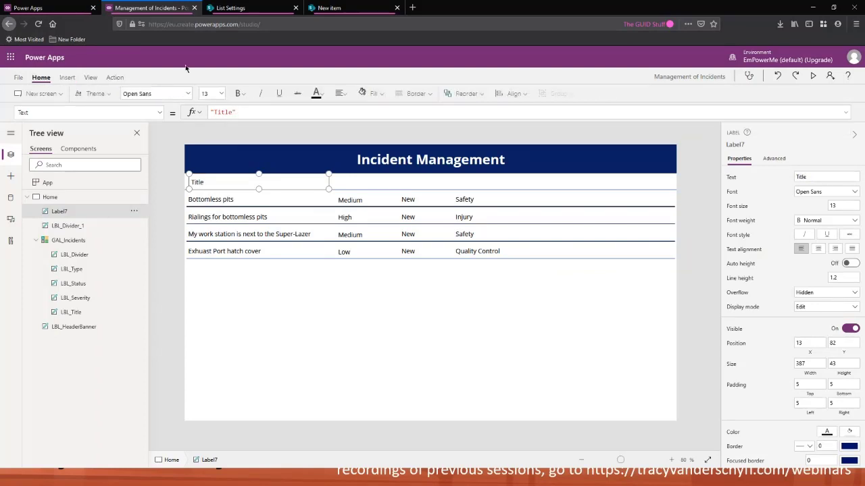
left_click(239, 93)
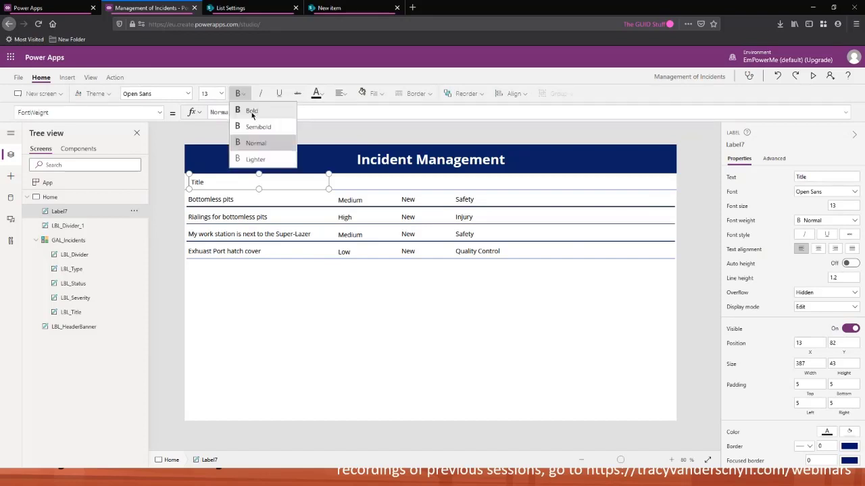
left_click(252, 112)
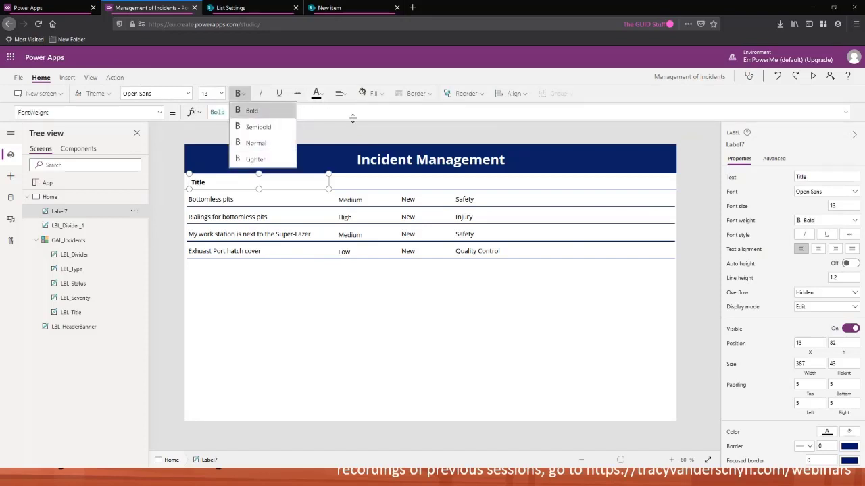
Narrow the Title header label to about 167 wide and duplicate it as a "Severity" header above the severity column
left_click_drag(328, 188, 249, 189)
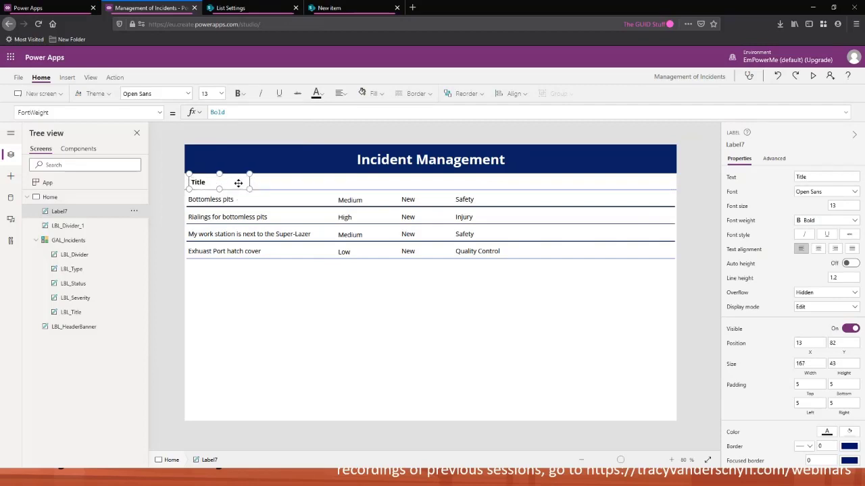
key("ctrl+c")
key("ctrl+v")
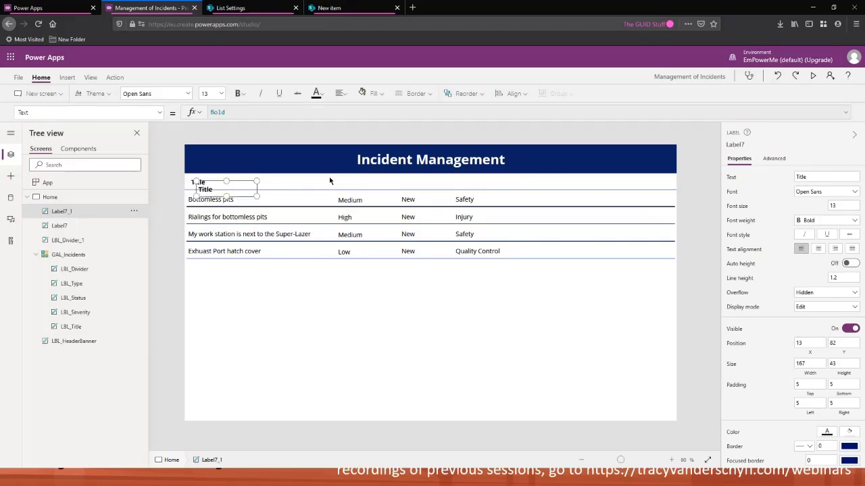
left_click_drag(237, 187, 389, 182)
left_click_drag(233, 112, 214, 112)
type("Severi")
type("\"")
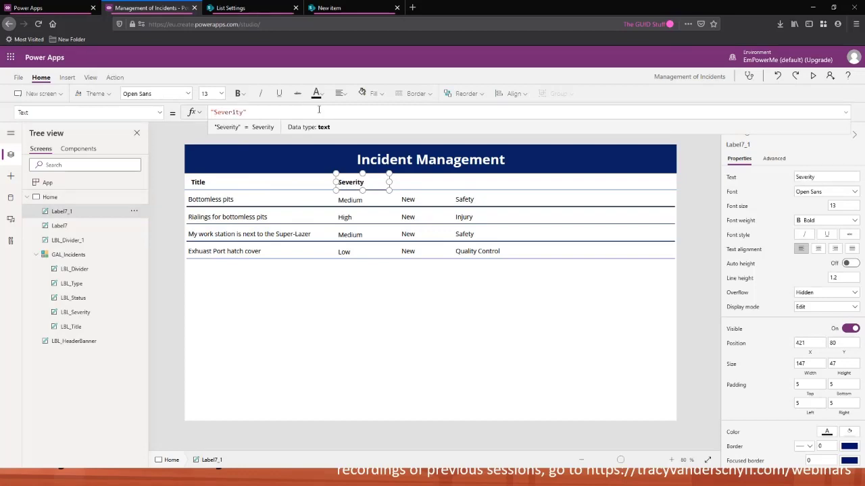
left_click(375, 185)
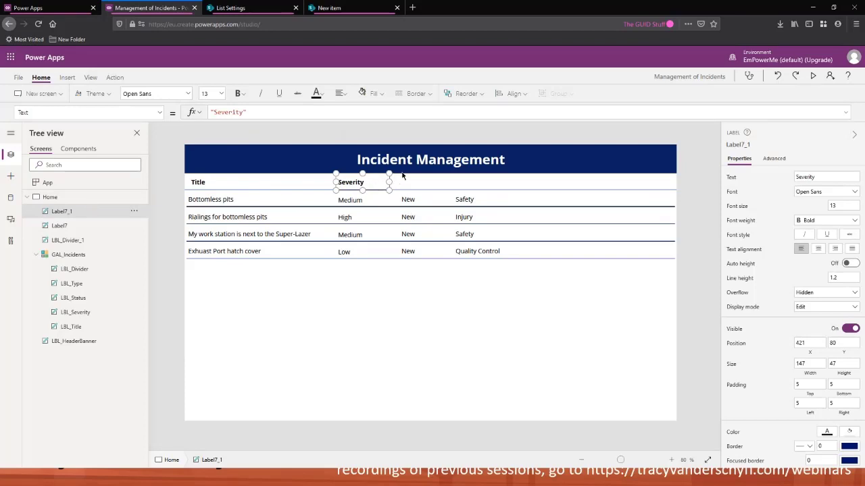
Duplicate the Severity header, place it above the status column and set its text to "Status"
key("ctrl+c")
key("ctrl+v")
left_click_drag(376, 192, 424, 183)
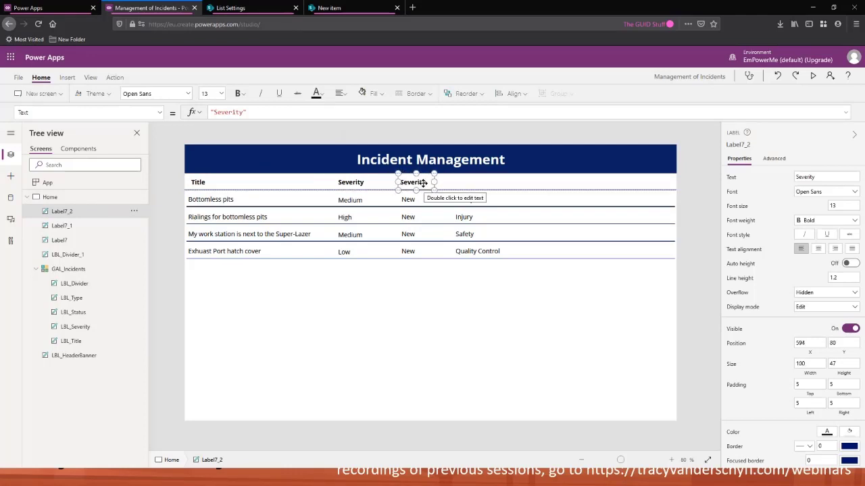
left_click_drag(425, 184, 408, 181)
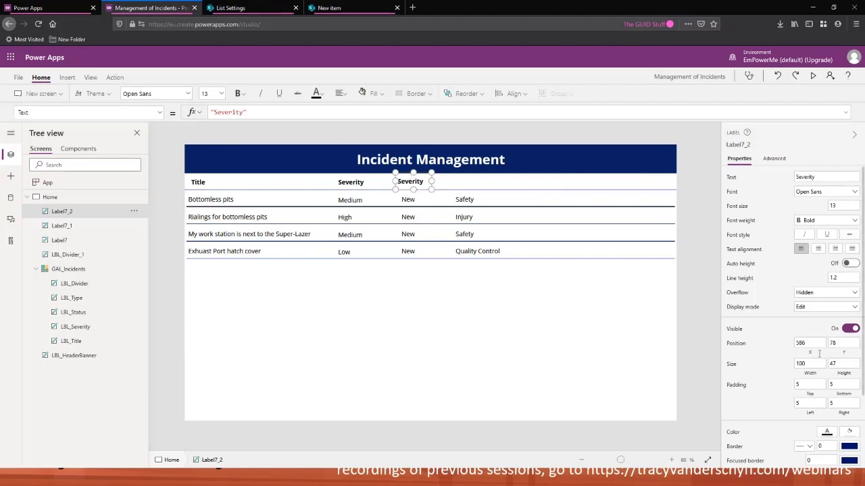
left_click(152, 114)
scroll(74, 263, "down", 10)
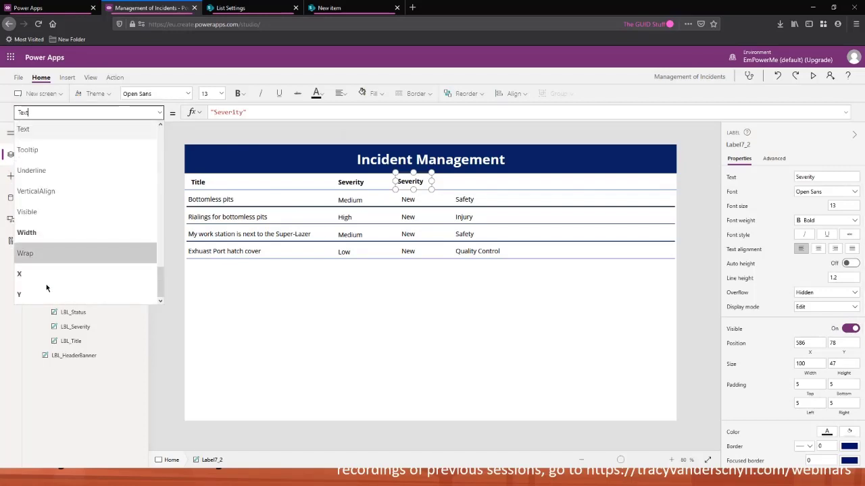
left_click(240, 113)
left_click_drag(243, 112, 213, 112)
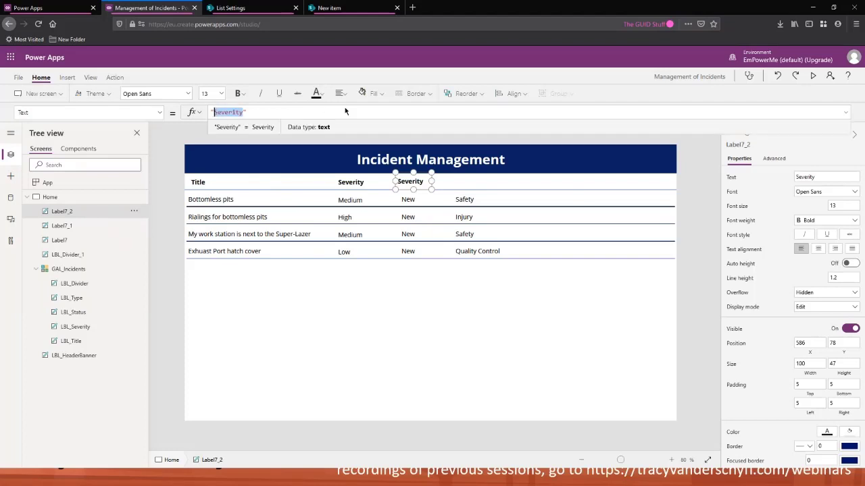
type("Status")
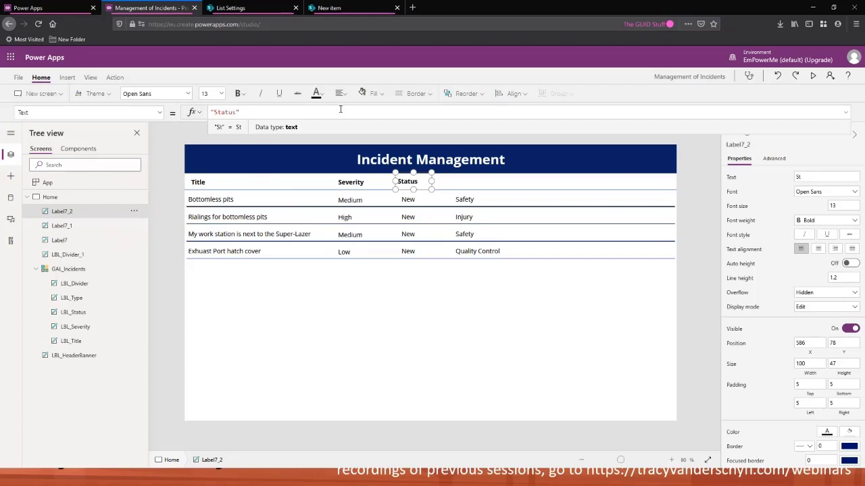
Center-align the Status header text and nudge the label into position above the status values
left_click(340, 94)
left_click(356, 126)
left_click(416, 181)
left_click_drag(417, 181, 410, 181)
key("Right")
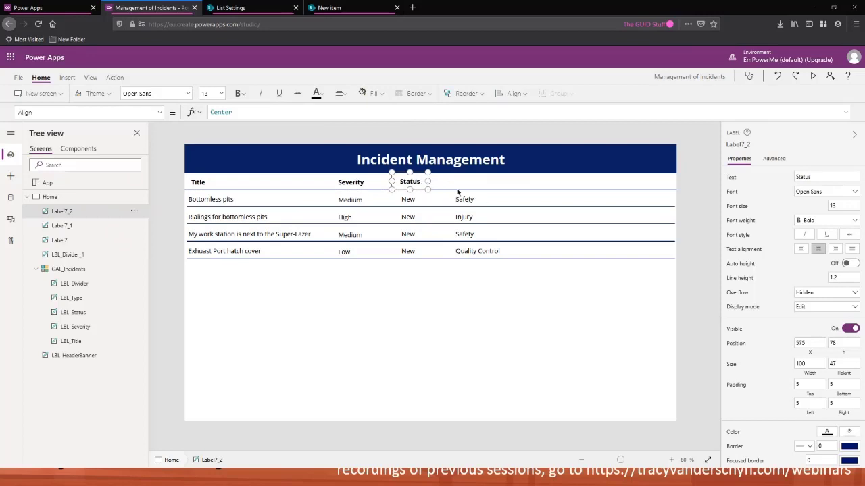
Duplicate the Status header, place it above the type column and set its text to "Type"
key("ctrl+c")
key("ctrl+v")
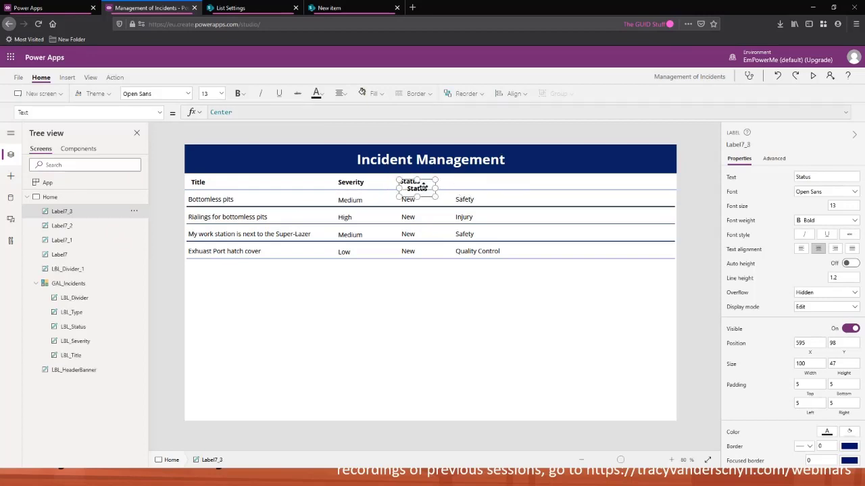
left_click_drag(417, 188, 466, 181)
key("Left")
left_click_drag(465, 182, 466, 182)
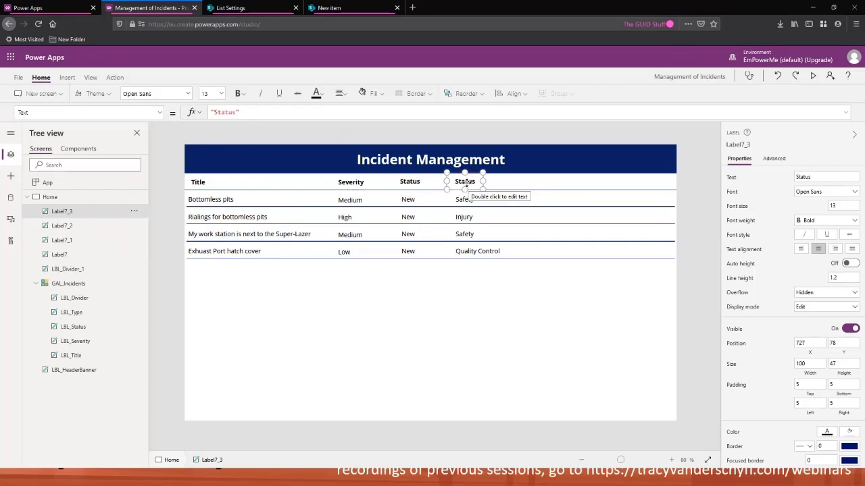
left_click_drag(237, 113, 211, 112)
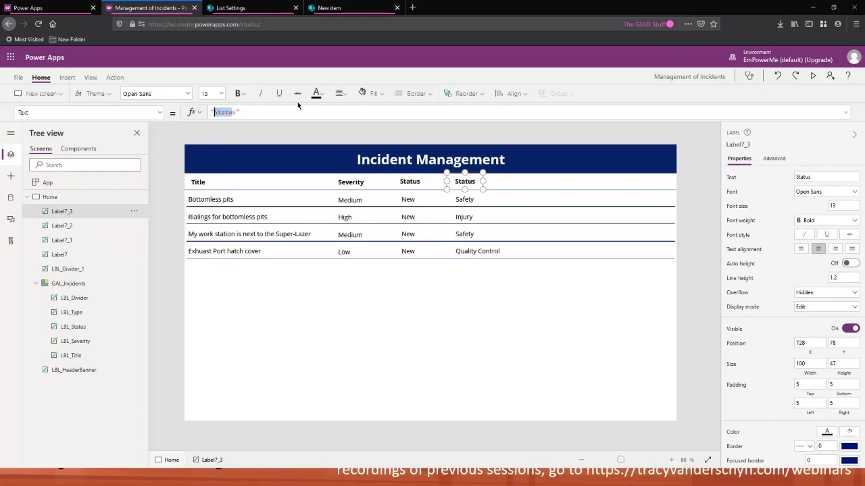
key("BackSpace")
type("\"Type")
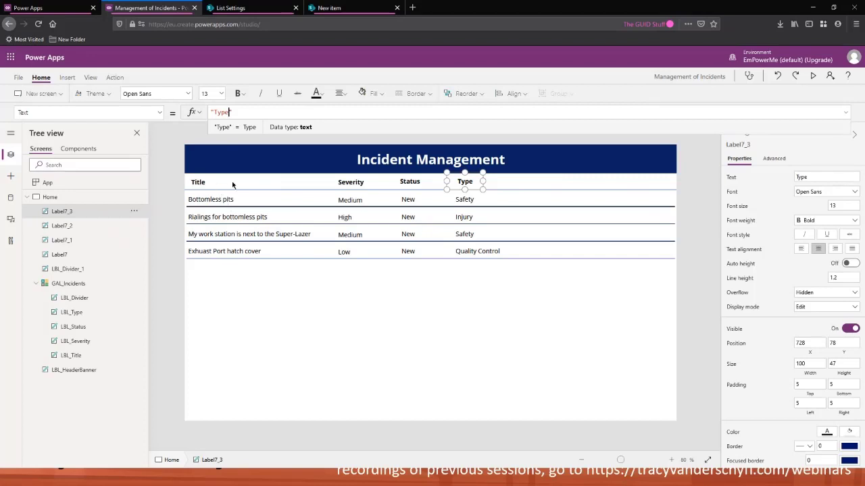
Rename the Title and Severity header labels to LBL_TitleHeader and LBL_SeverityHeader
left_click(68, 255)
double_click(68, 255)
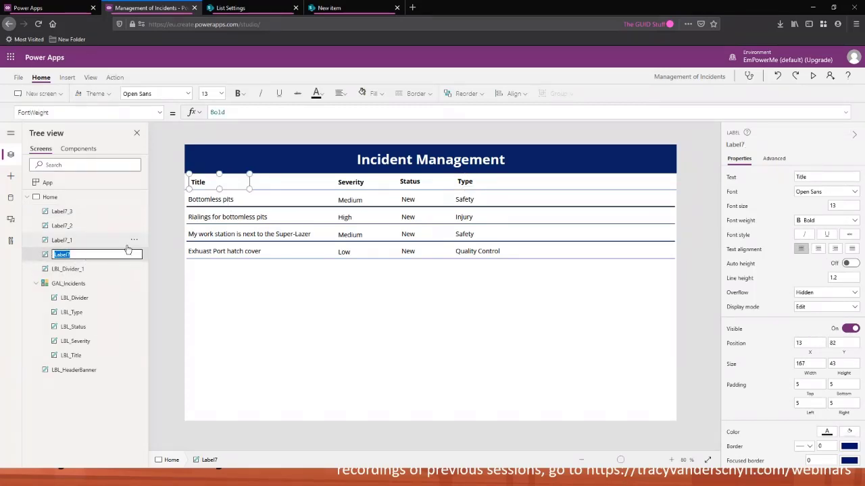
type("LBL")
key("BackSpace")
key("BackSpace")
key("BackSpace")
type("LBL_TitleHeader")
key("Return")
left_click(75, 243)
double_click(74, 241)
type("LBL_")
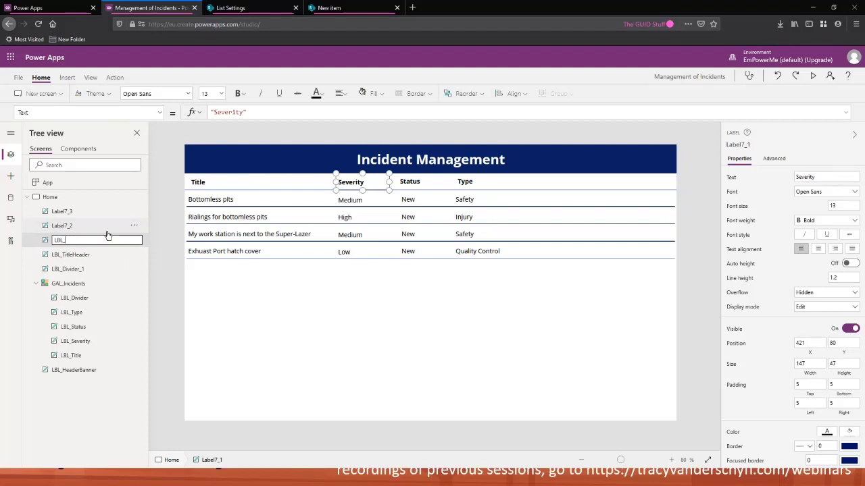
type("SeverityHeader")
key("Return")
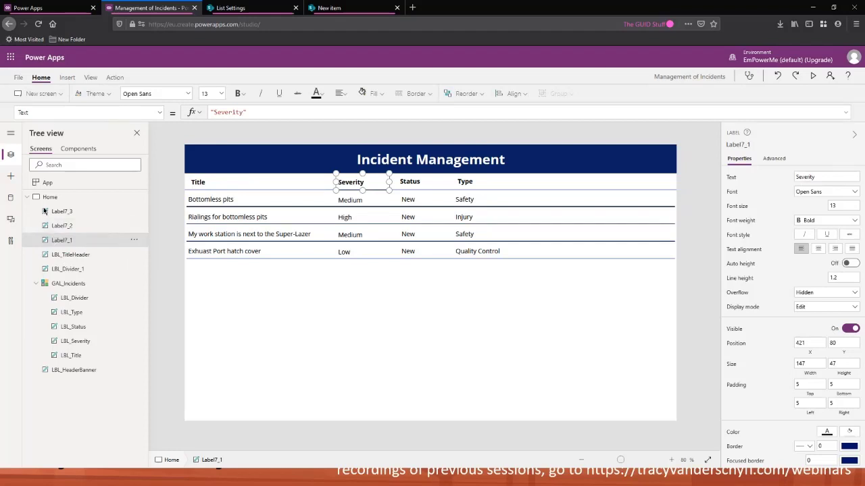
Rename the Status and Type header labels to LBL_StatusHeader and LBL_TypeHeader
double_click(61, 226)
type("LBL_StatusHea")
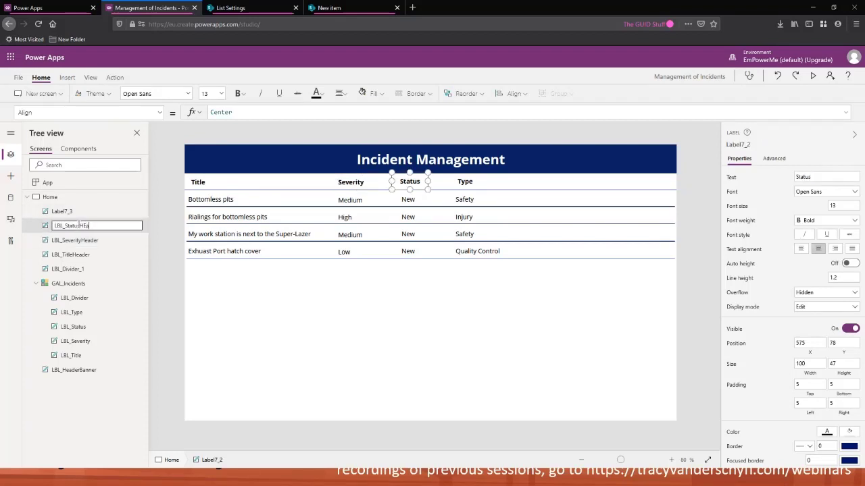
type("der")
key("Return")
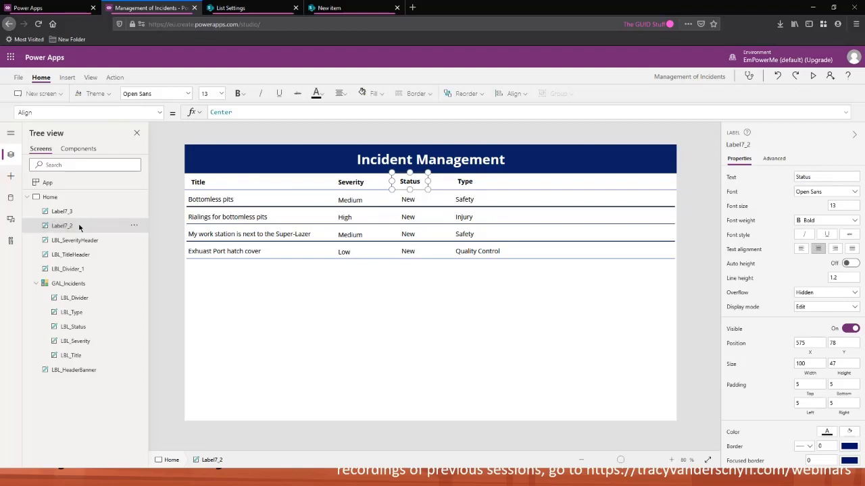
double_click(74, 212)
type("LBL")
key("BackSpace")
key("BackSpace")
key("BackSpace")
type("LBL")
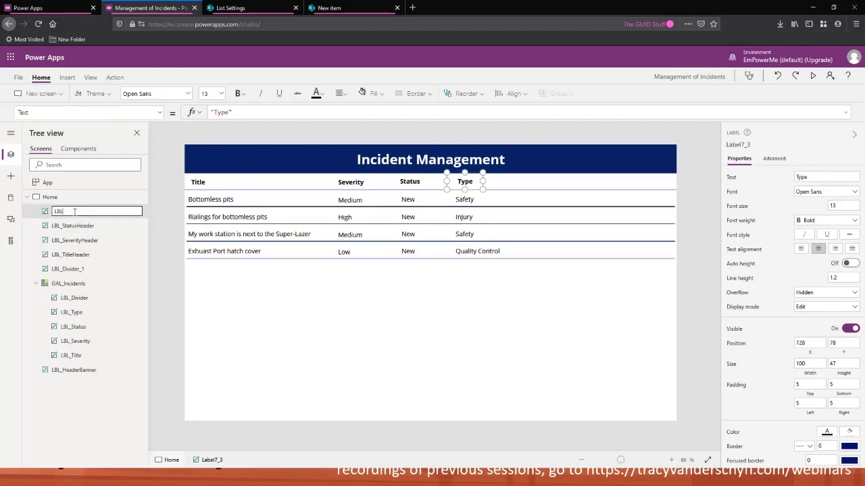
type("_TypeHeader")
key("Return")
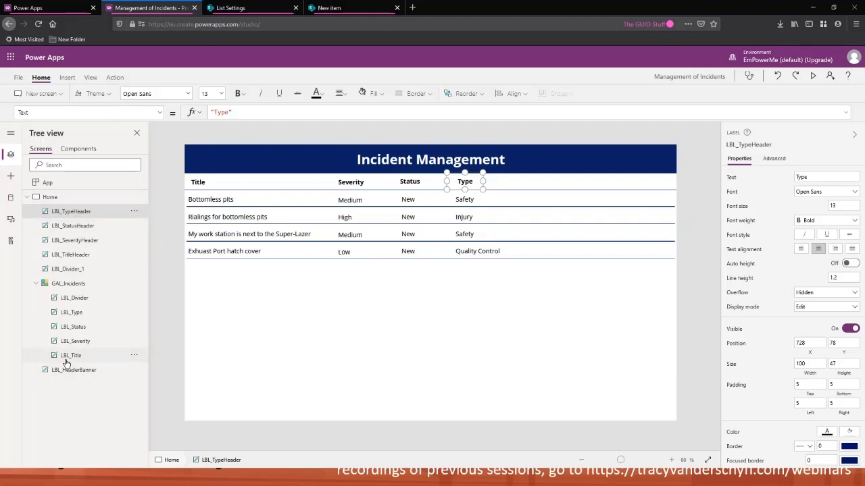
Rename the header divider to LBL_DividerHeader
double_click(85, 270)
left_click(98, 268)
key("BackSpace")
key("BackSpace")
type("Header")
key("Return")
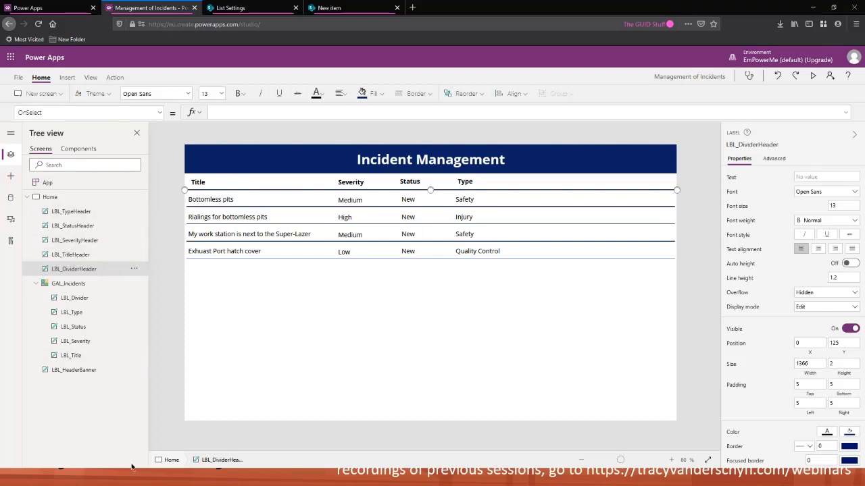
Group the four column header labels and the header divider together
left_click(68, 196)
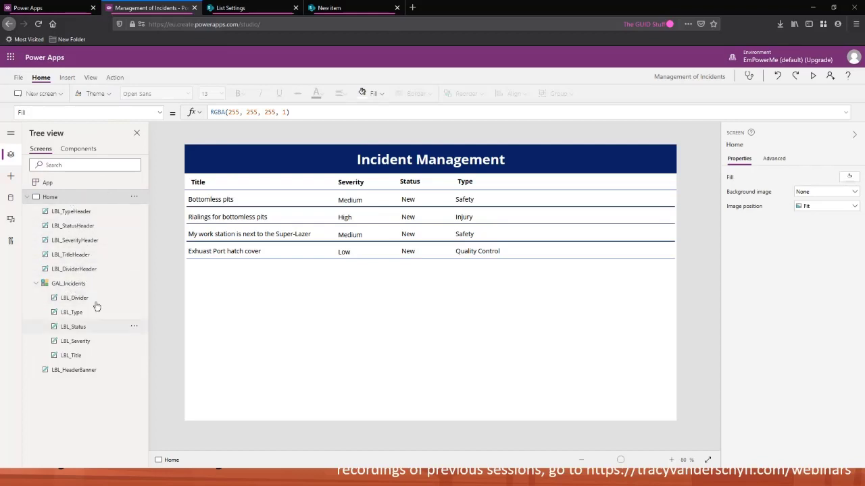
left_click(81, 212)
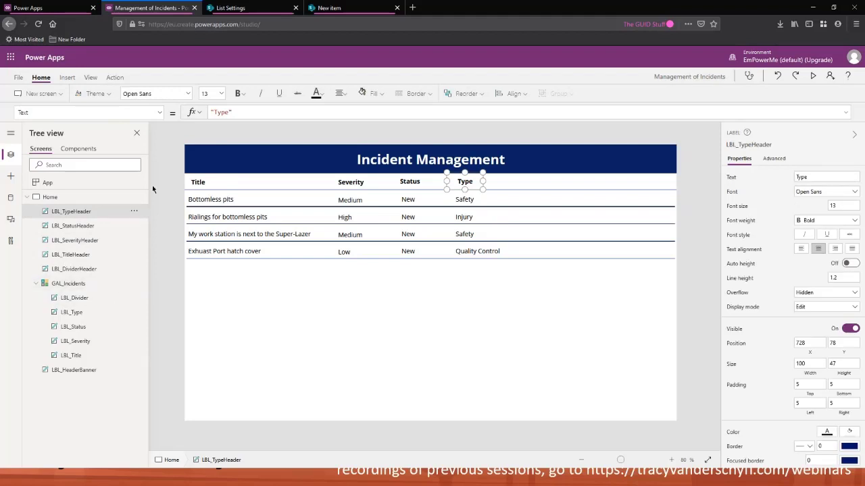
left_click(81, 240, "shift")
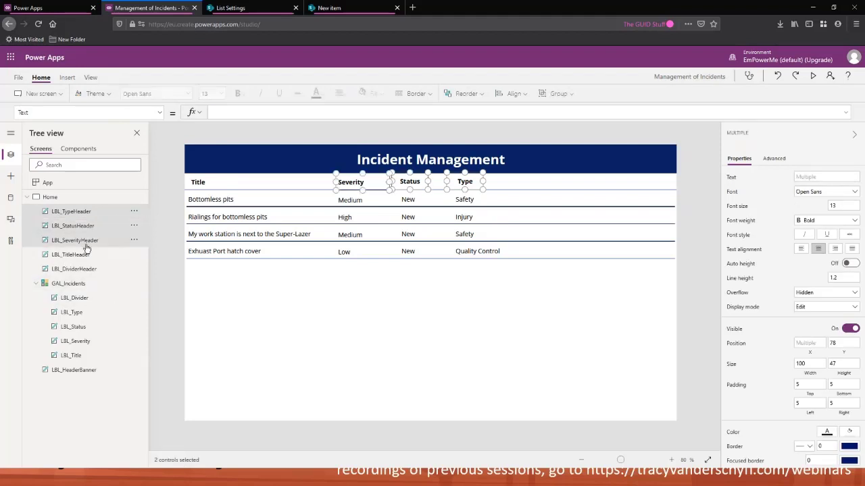
left_click(81, 254, "shift")
left_click(85, 269, "shift")
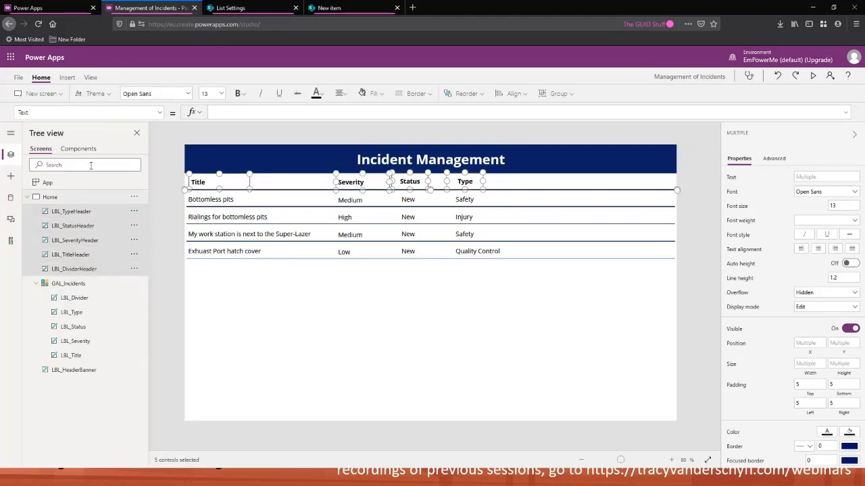
left_click(134, 212)
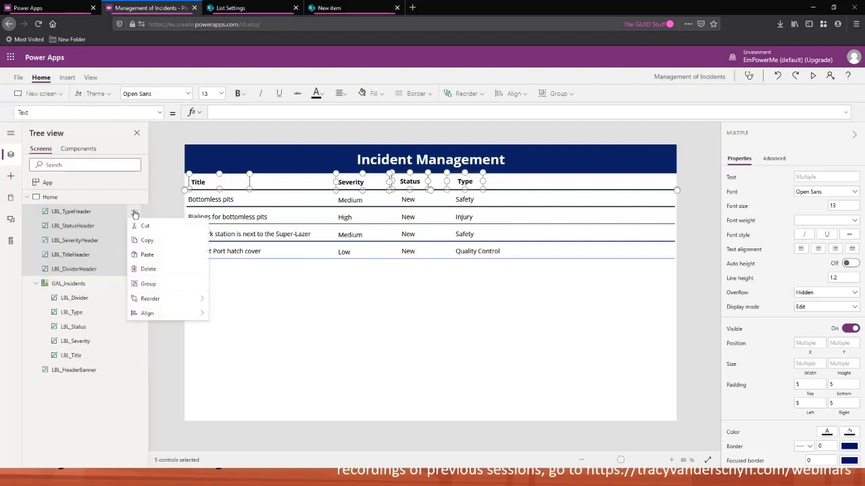
left_click(149, 285)
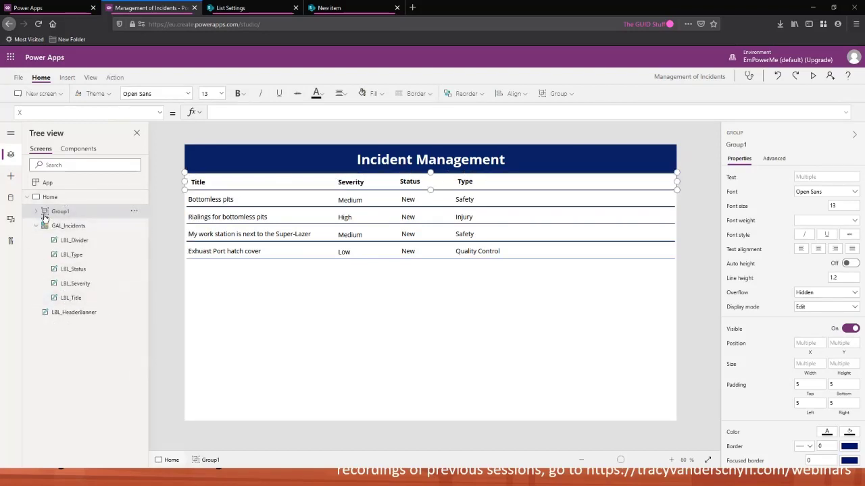
Rename the new header group to GalleryHeader
double_click(115, 211)
type("GalleryHEade")
key("BackSpace")
key("BackSpace")
key("BackSpace")
key("BackSpace")
type("eade")
key("Return")
Preview the app and close the preview
left_click(36, 226)
left_click(393, 294)
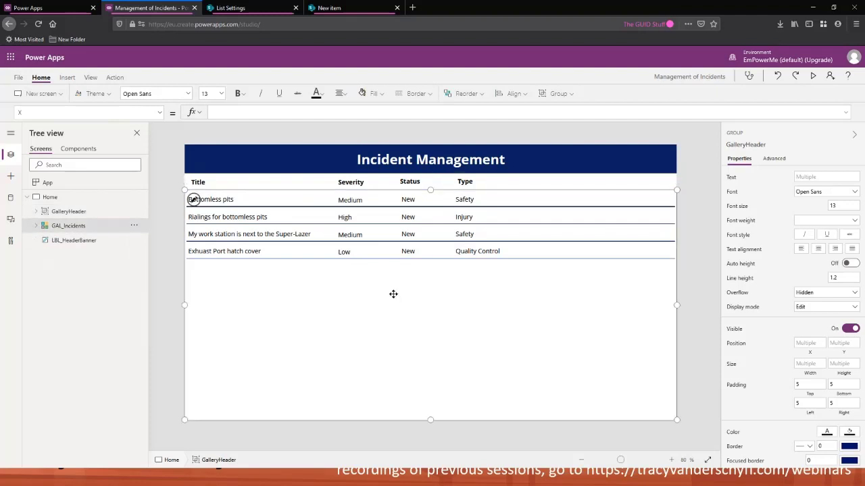
left_click(166, 200)
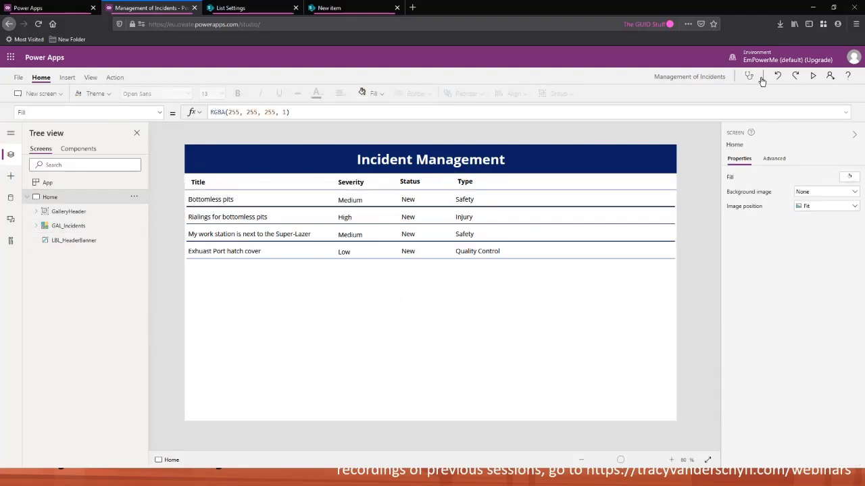
key("F5")
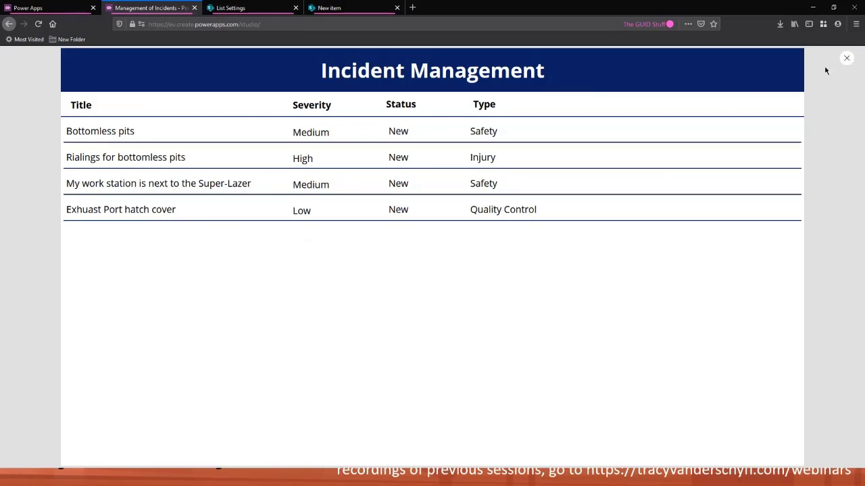
left_click(847, 60)
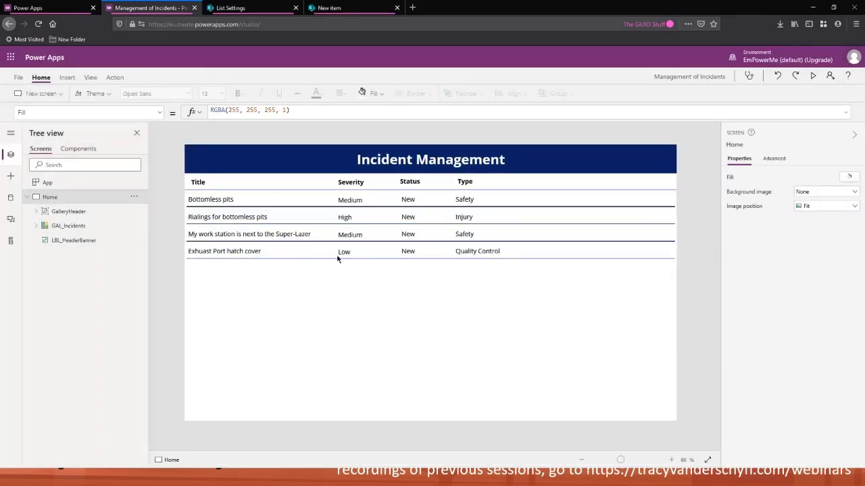
Select the incidents gallery
left_click(338, 332)
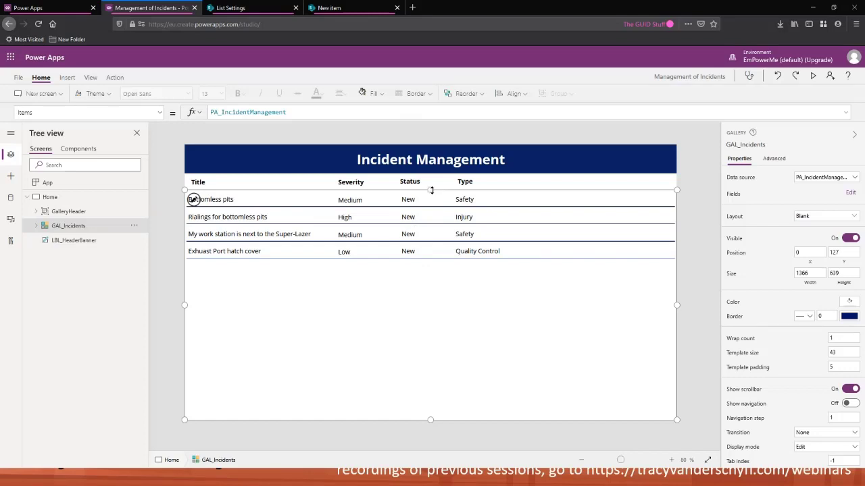
Lower the gallery's top edge and move the GalleryHeader group down to open space below the banner
left_click_drag(431, 190, 431, 219)
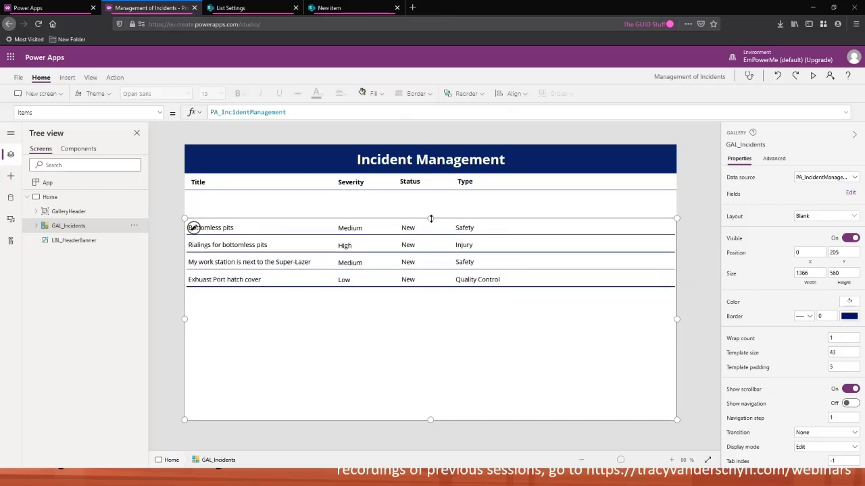
left_click(82, 213)
left_click_drag(226, 194, 226, 226)
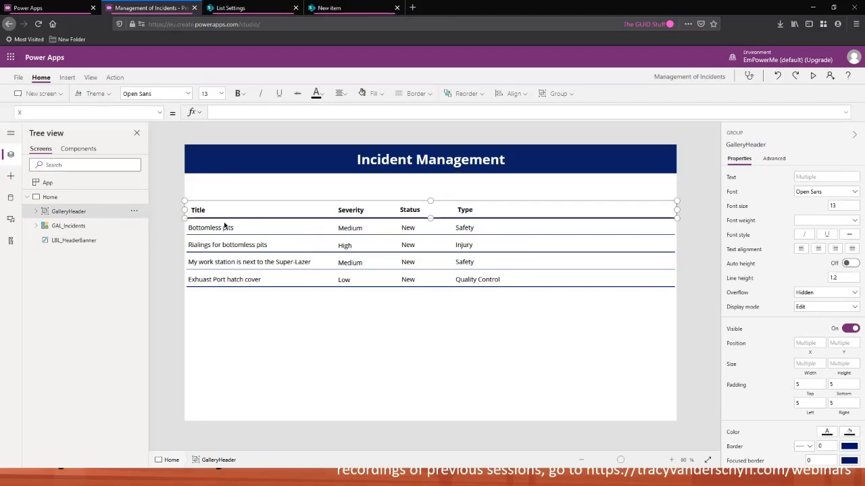
left_click(277, 331)
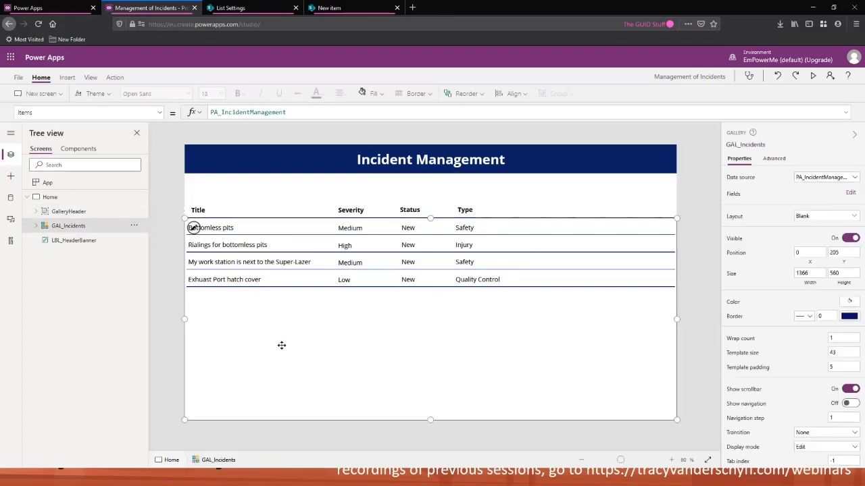
left_click(274, 192)
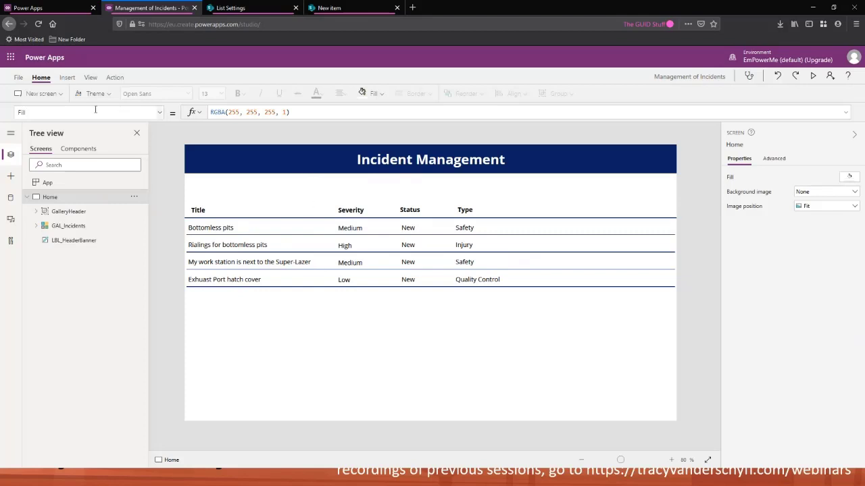
Insert a drop-down control into the space above the column headers
left_click(67, 79)
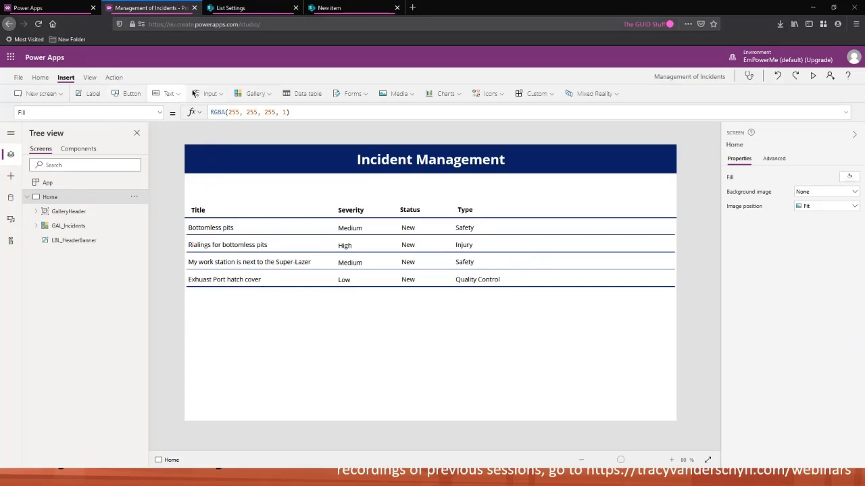
left_click(216, 94)
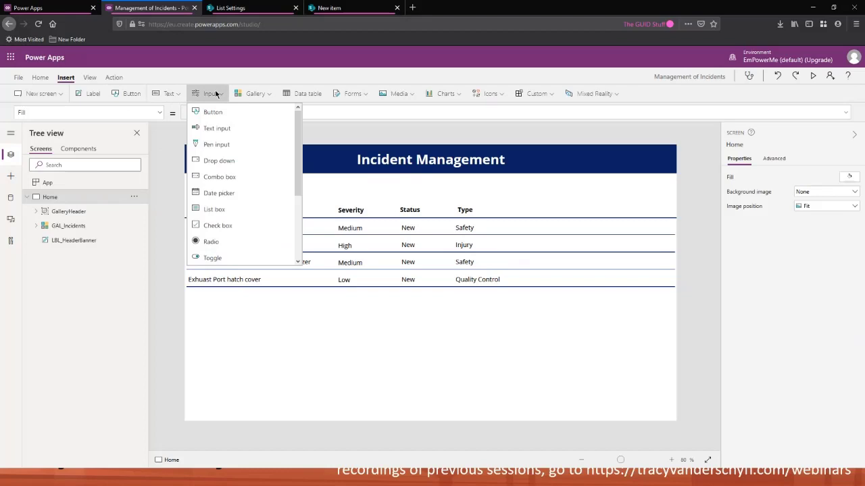
left_click(233, 164)
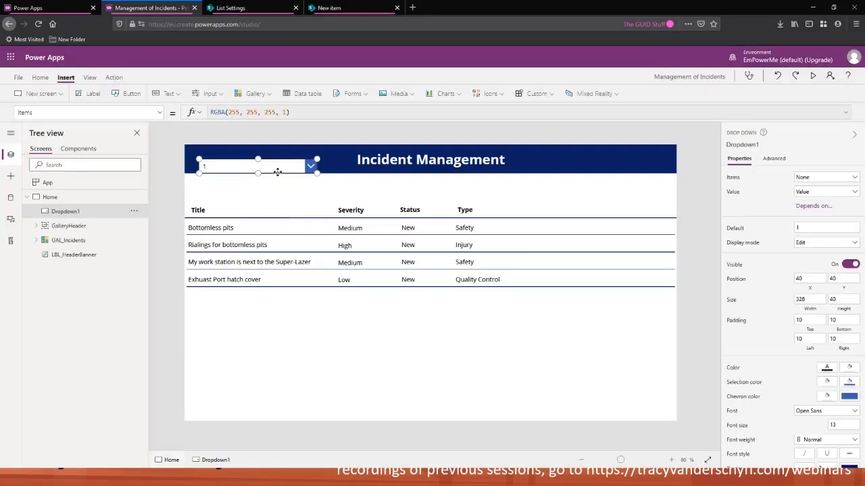
left_click_drag(277, 173, 278, 192)
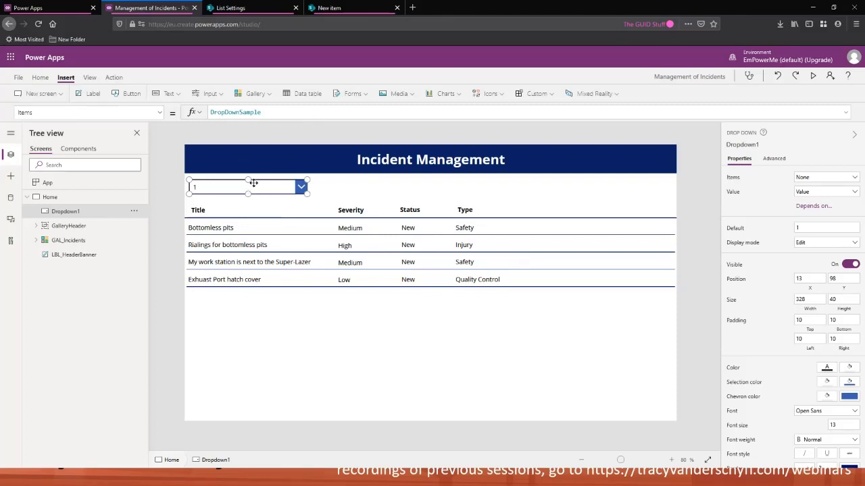
Rename the drop-down to DD_SeverityFilter
double_click(71, 211)
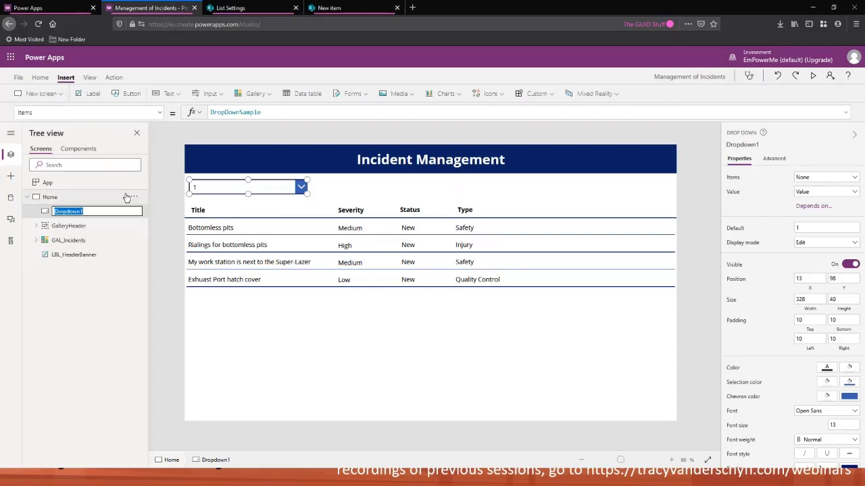
type("DD_")
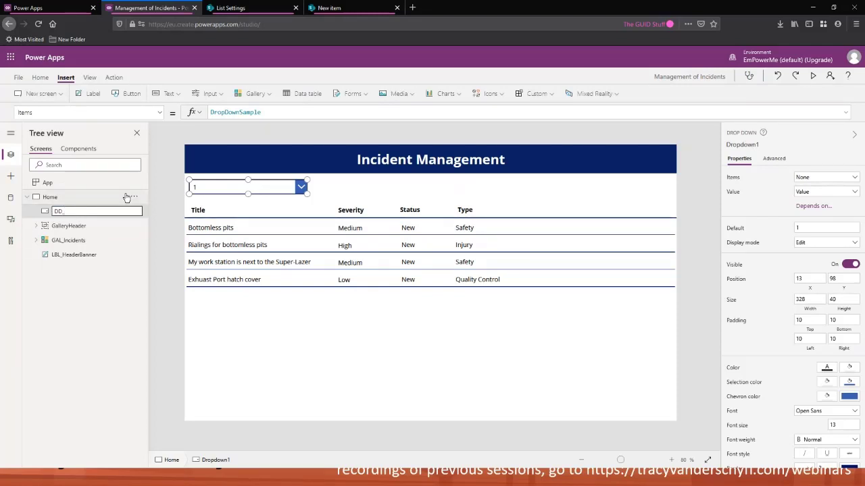
type("SeverityFilter")
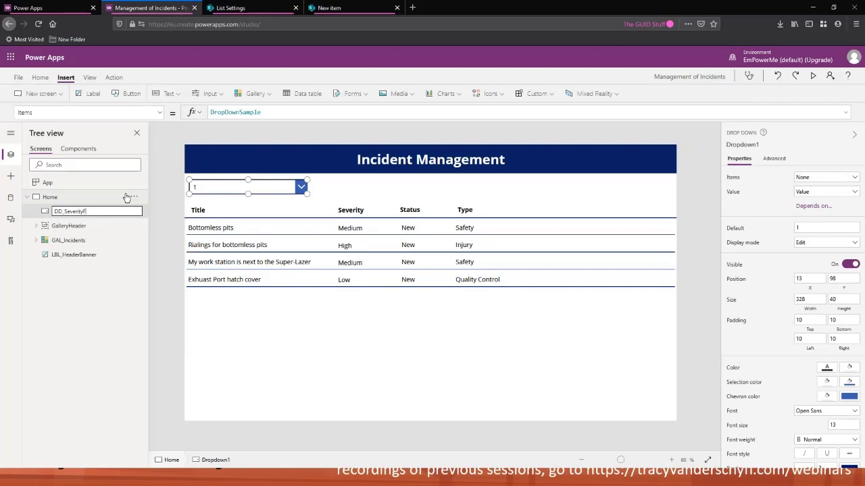
key("Return")
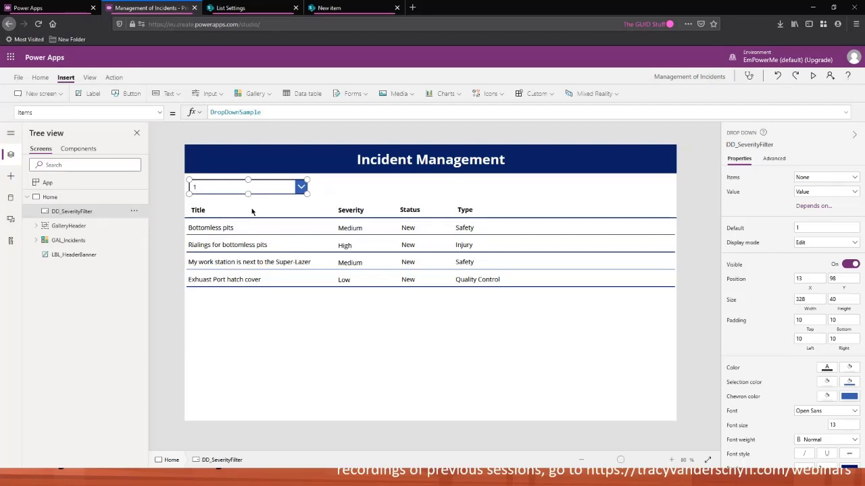
Open the drop-down to view its sample items
left_click(37, 112)
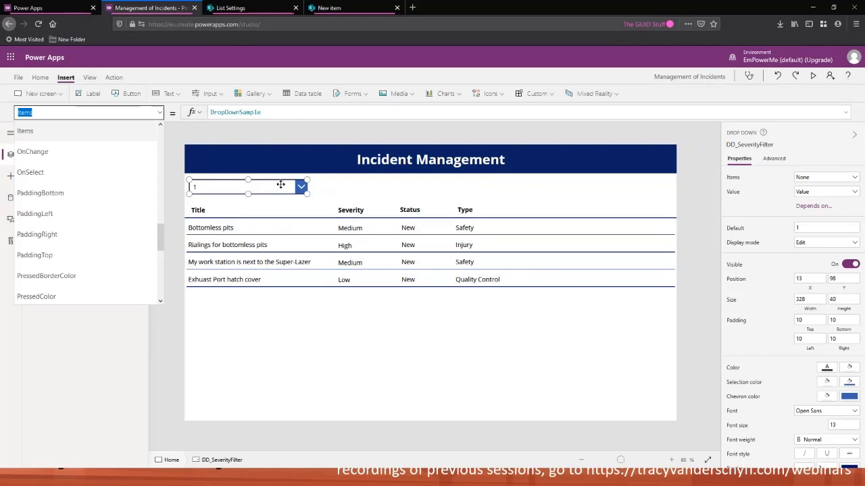
left_click(299, 186)
left_click(302, 189)
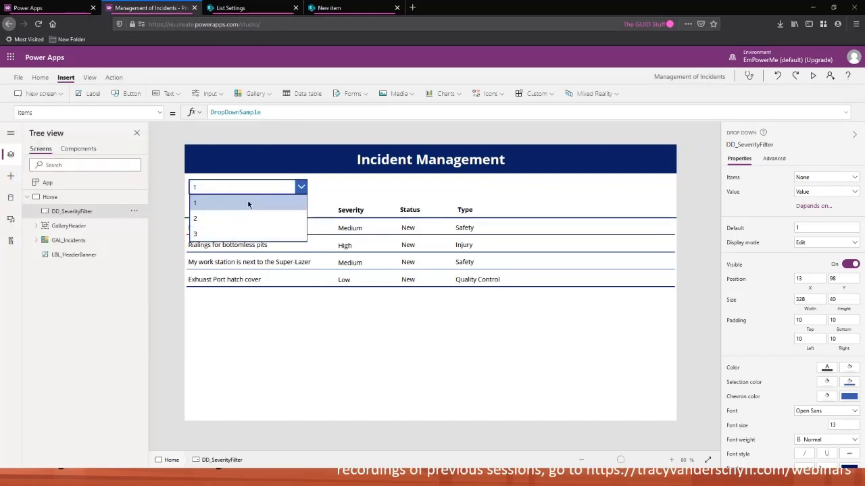
left_click(246, 206, "alt")
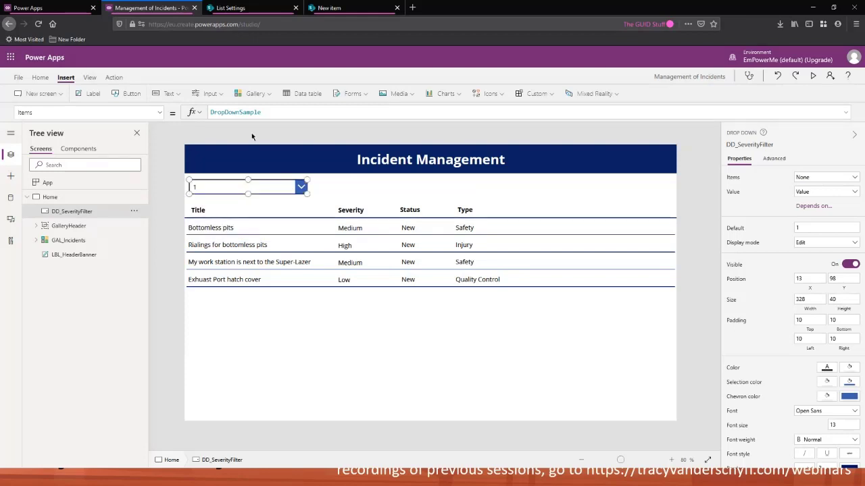
Replace the drop-down's Items formula with the values "Low", "Medium" and "High"
double_click(262, 112)
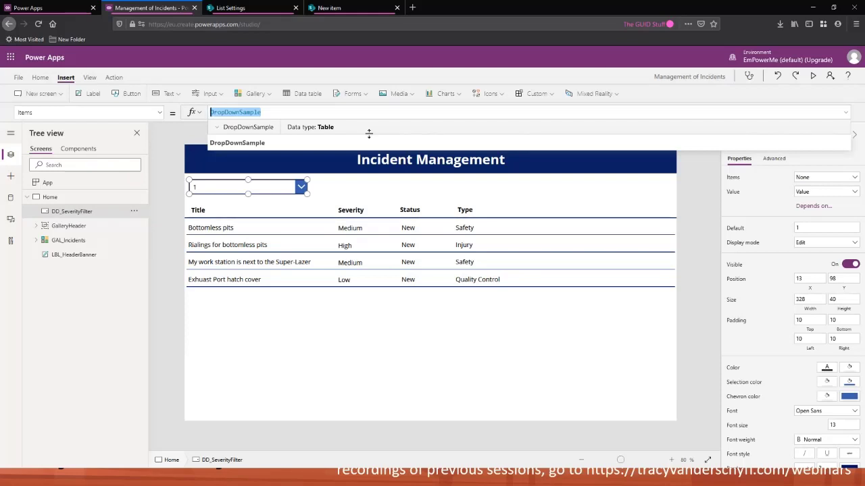
type("{")
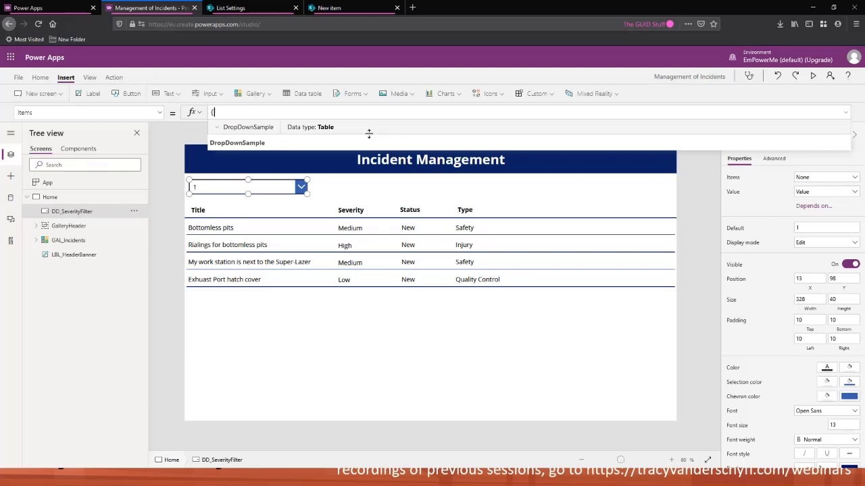
type("\"")
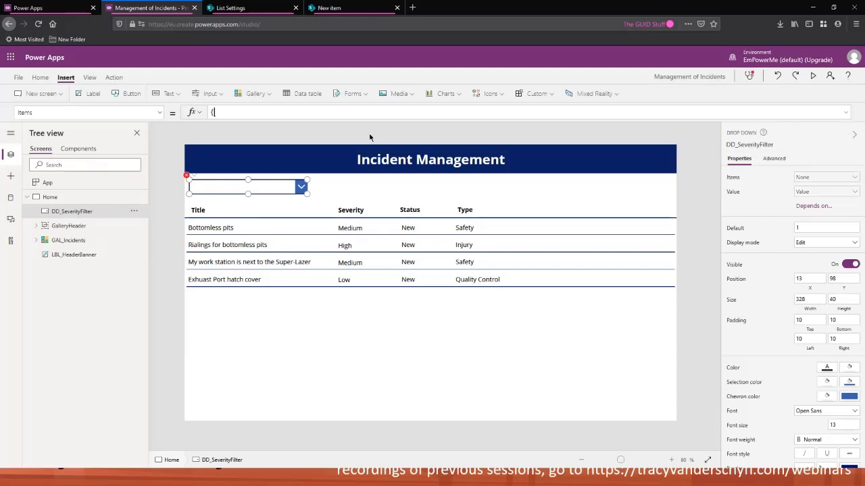
type("Low")
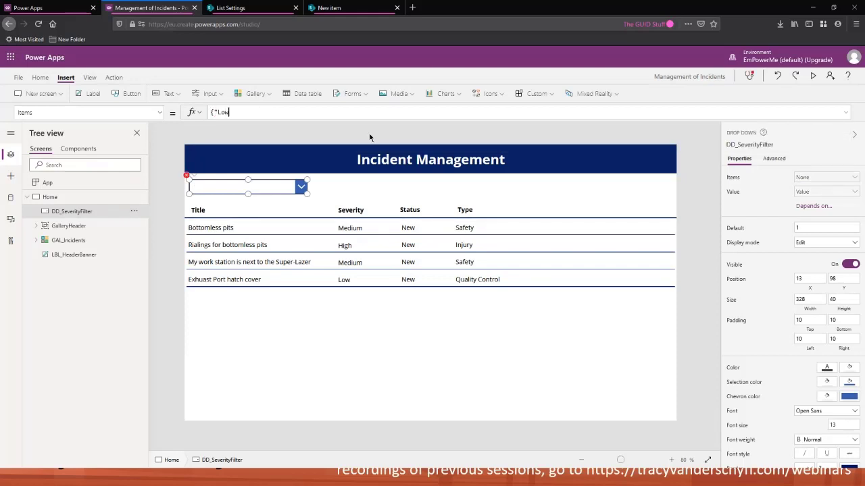
type("\",")
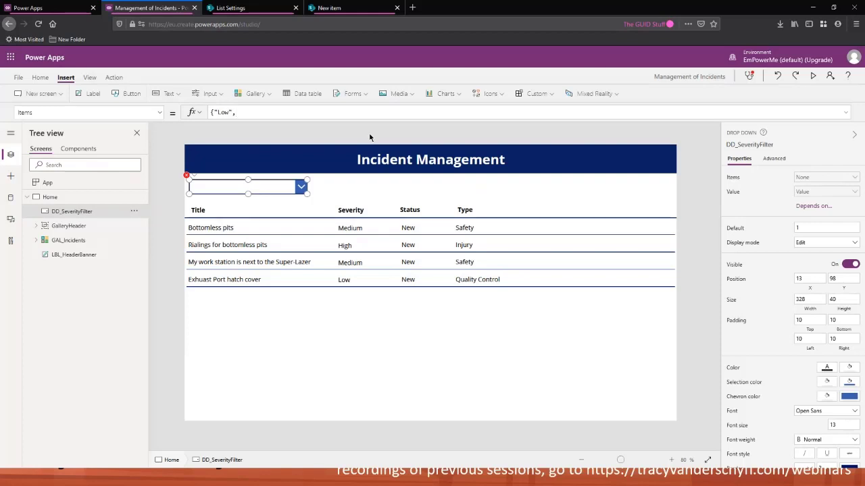
type("\"Medoi")
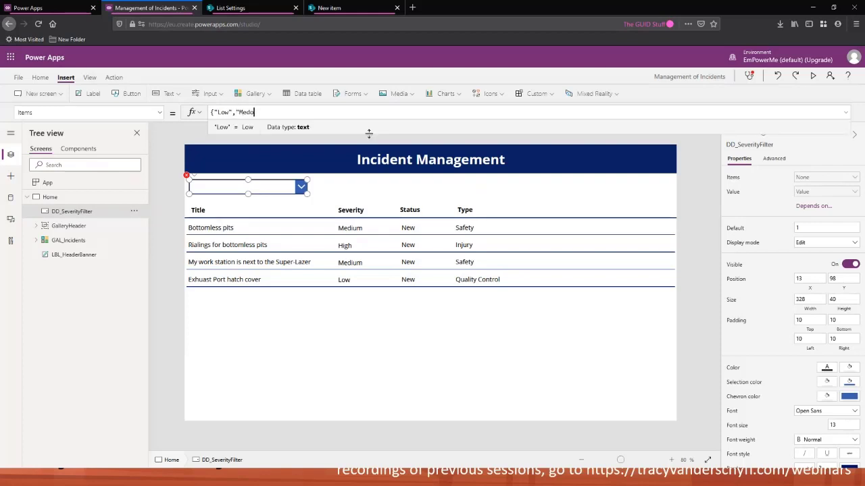
key("BackSpace")
key("BackSpace")
type("iu,")
key("BackSpace")
key("BackSpace")
key("BackSpace")
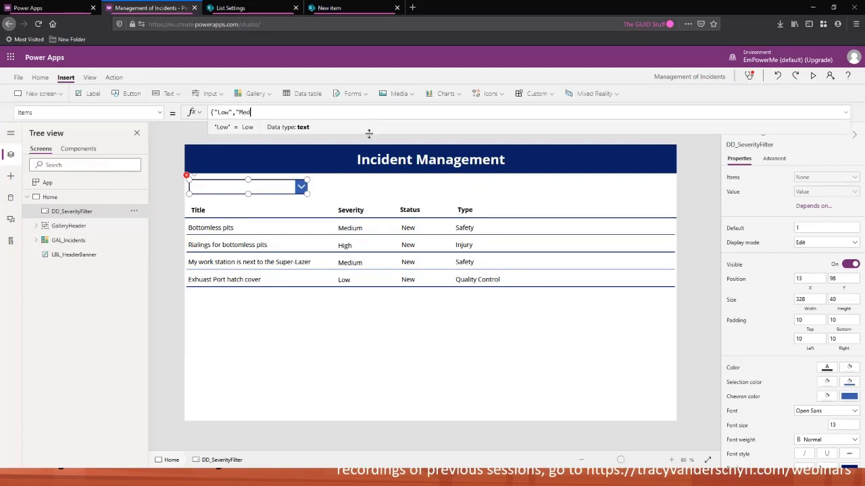
type("ium")
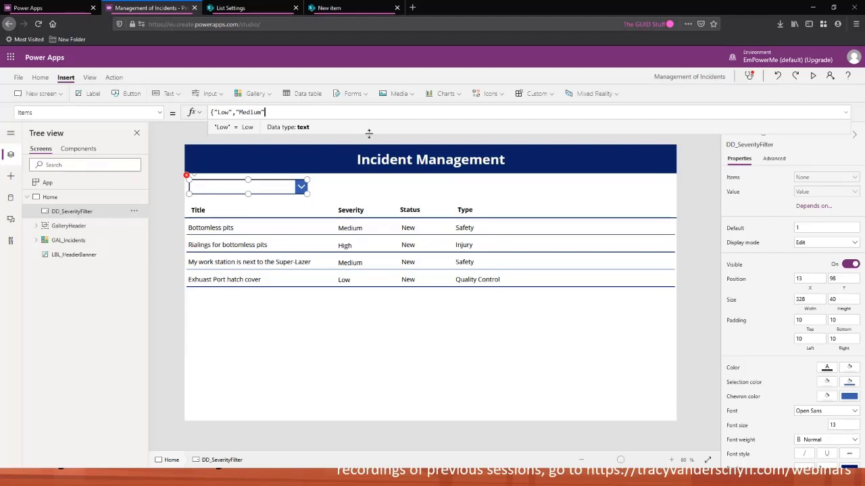
type("\",\"High")
mouse_move(193, 179)
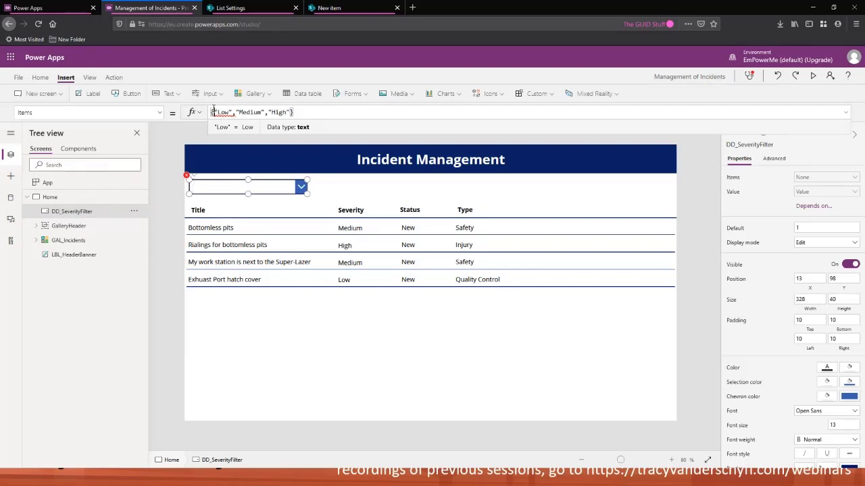
Enclose the Items values in square brackets so the formula reads ["Low","Medium","High"]
left_click(294, 112)
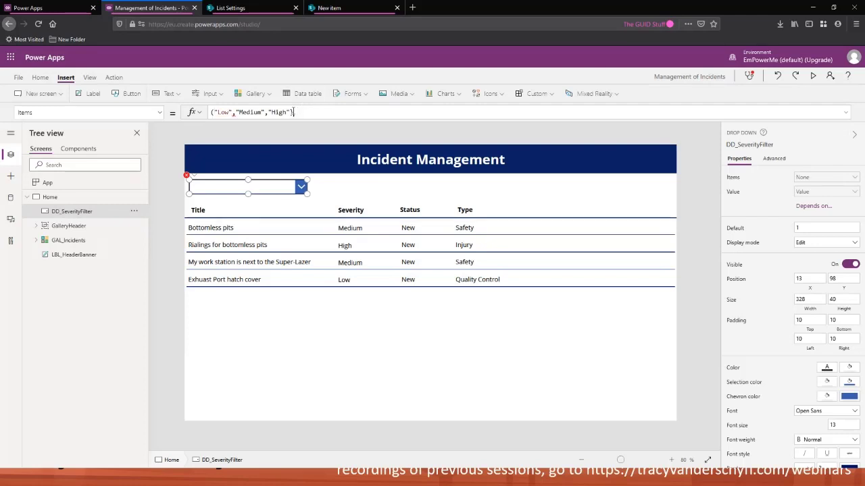
type(")")
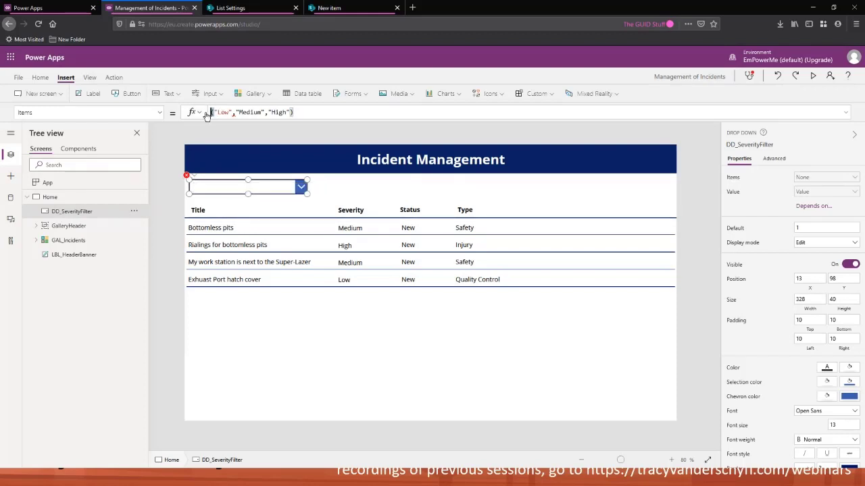
left_click(301, 111)
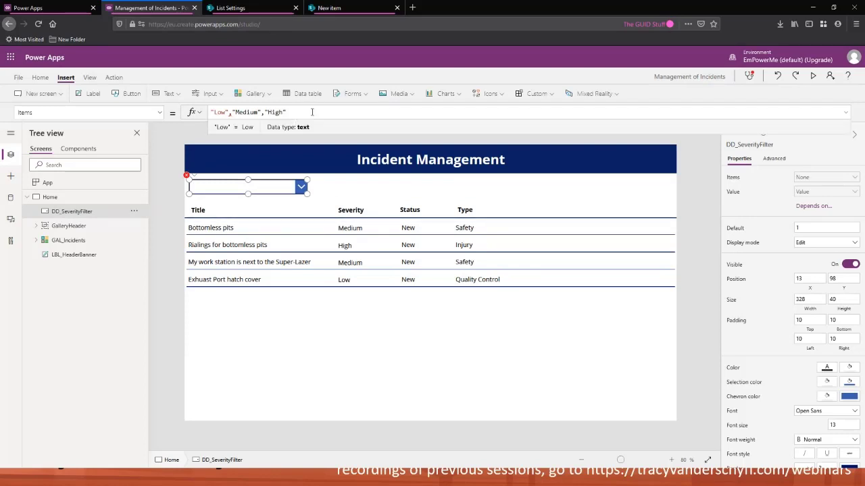
left_click_drag(305, 112, 196, 115)
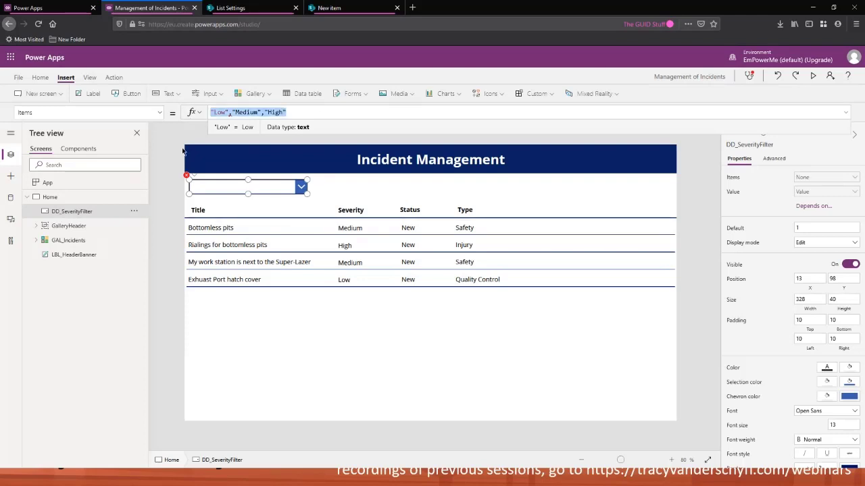
left_click(412, 8)
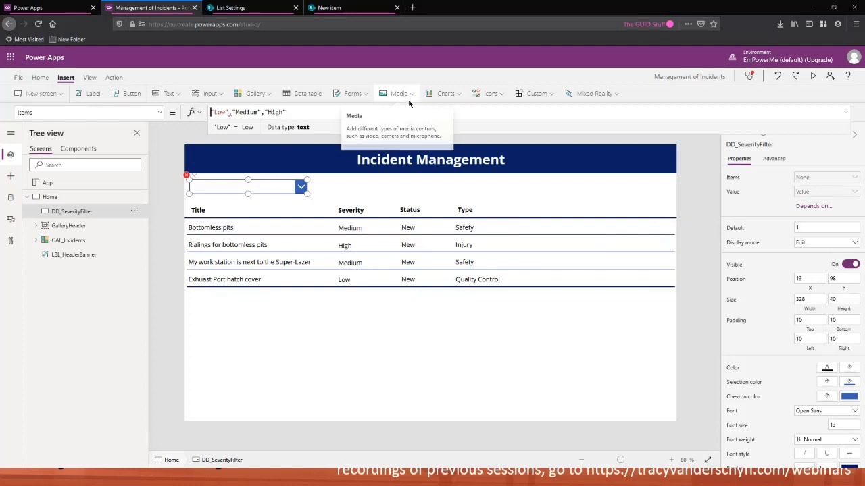
type("[")
left_click(300, 111)
type("]")
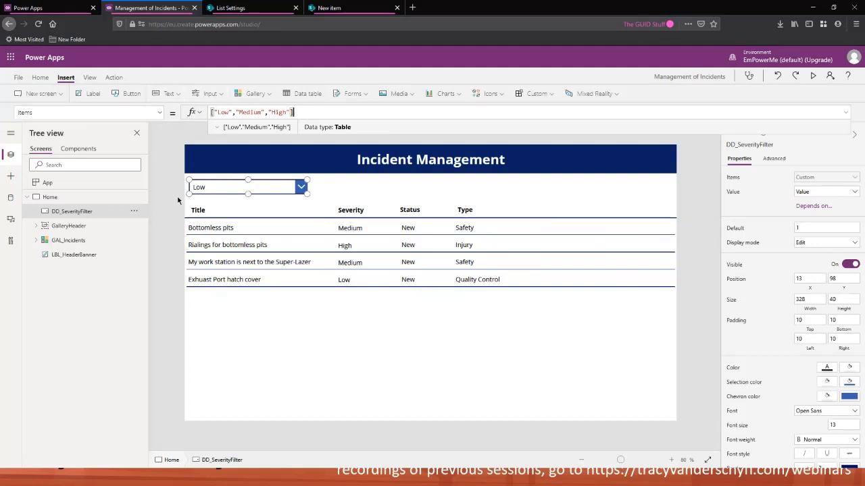
Open the severity drop-down to check its options
left_click(301, 187, "alt")
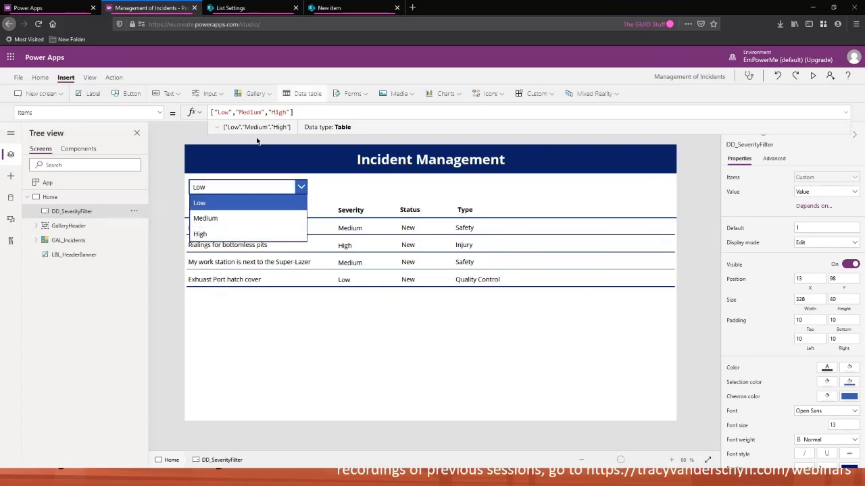
left_click(313, 110)
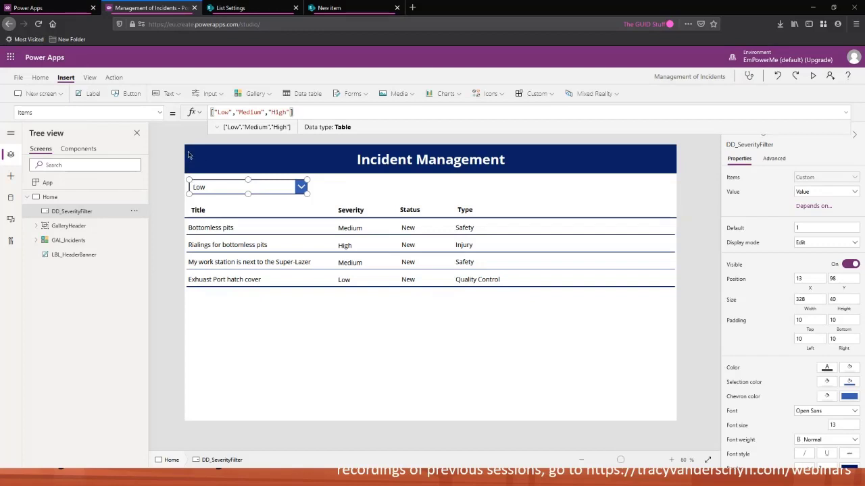
left_click(71, 198)
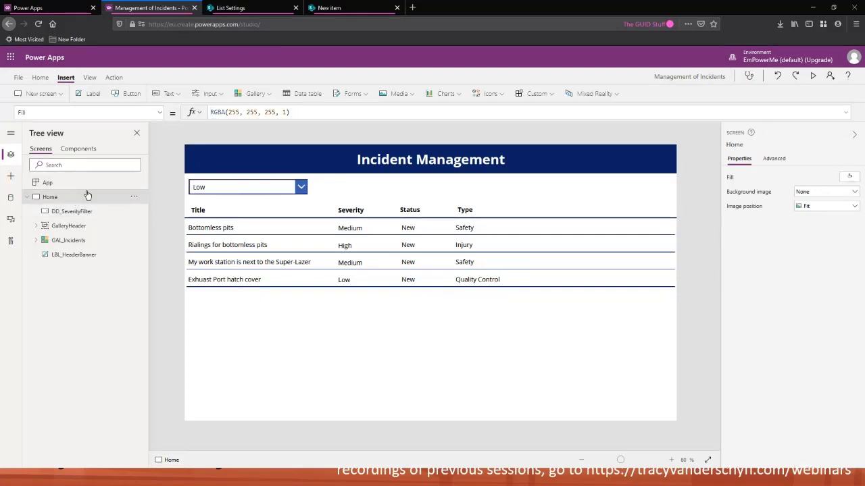
Set the App's OnStart to ClearCollect(colSeverity,"Low","Medium","High") and run OnStart
left_click(74, 184)
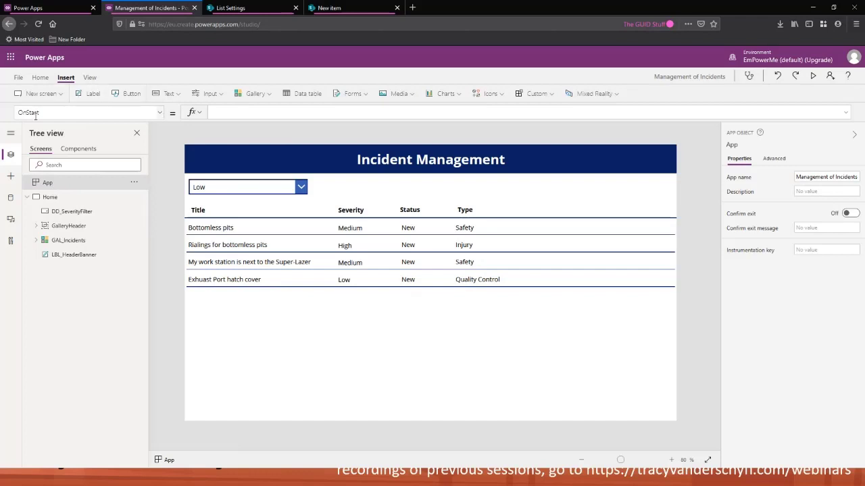
left_click(845, 113)
type("ClearCollect")
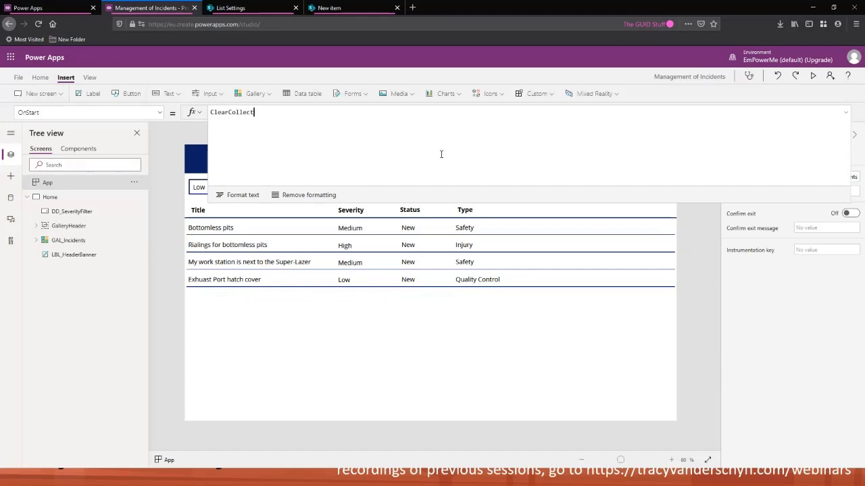
type("(")
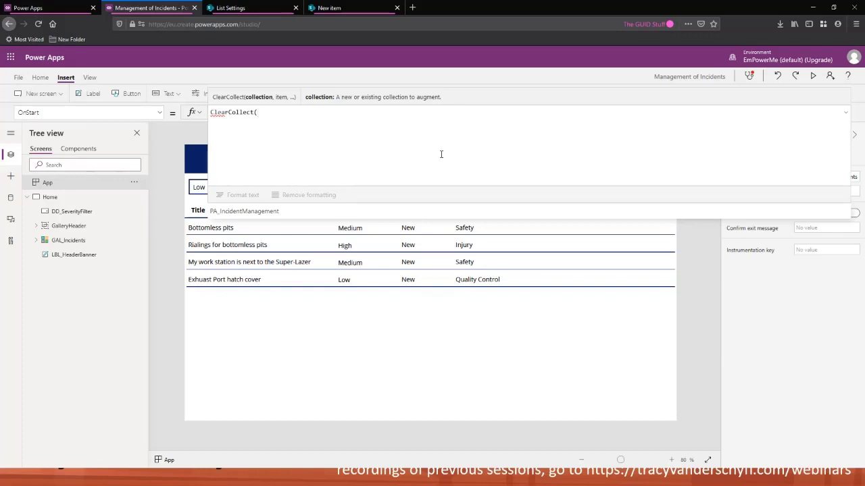
type("col")
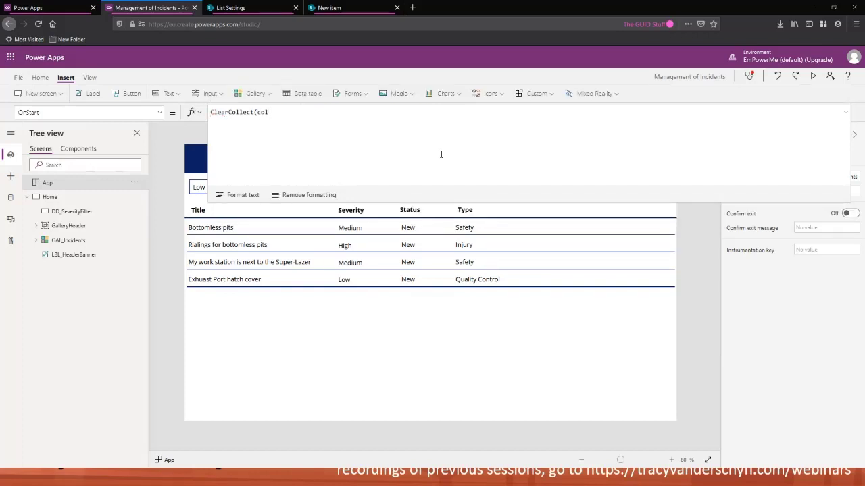
type("Severity")
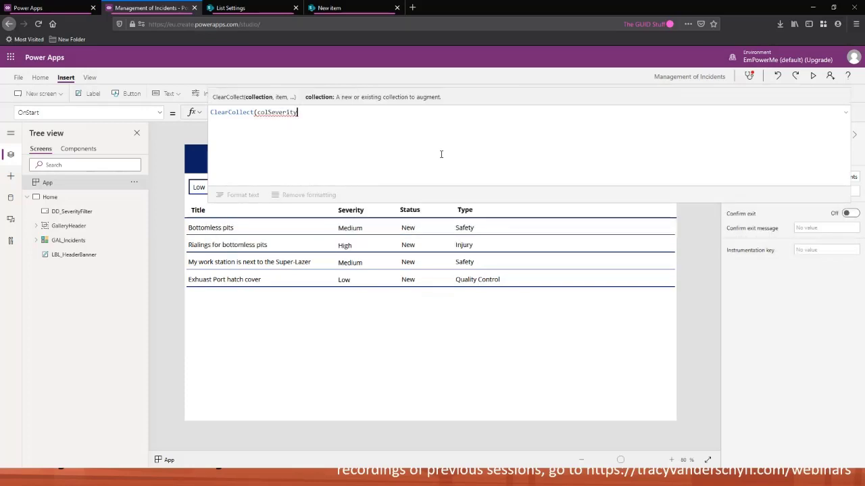
type(",")
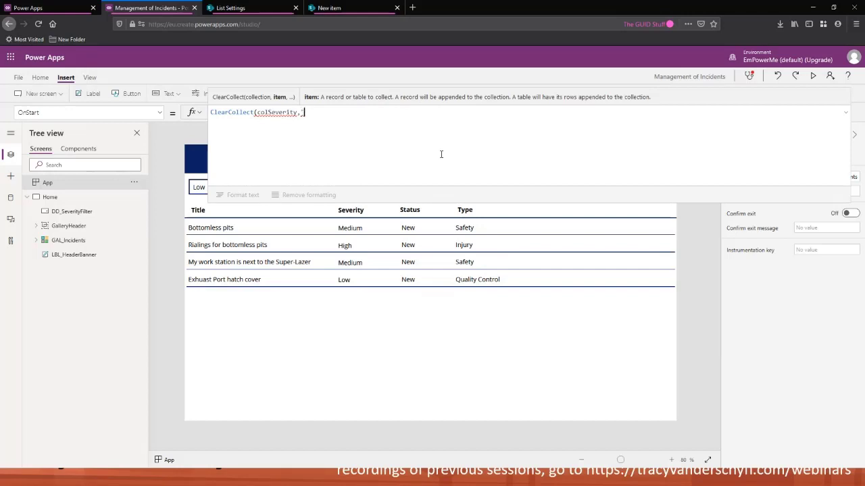
type("\"Low\"")
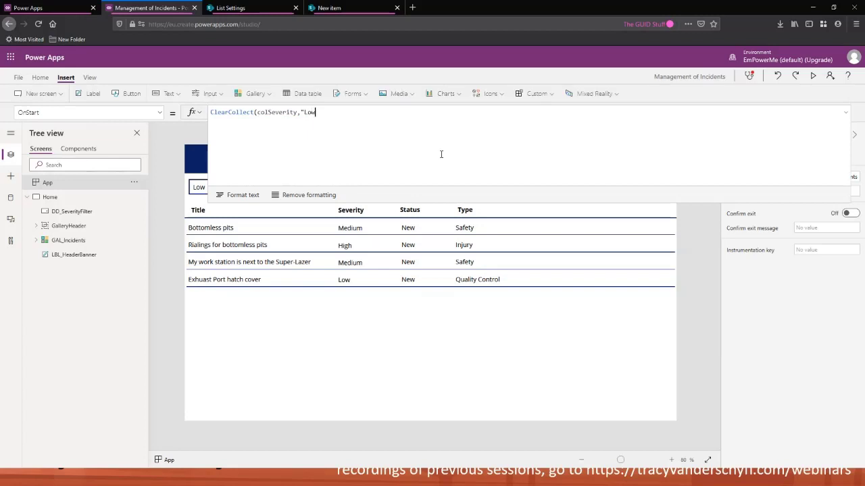
type(",")
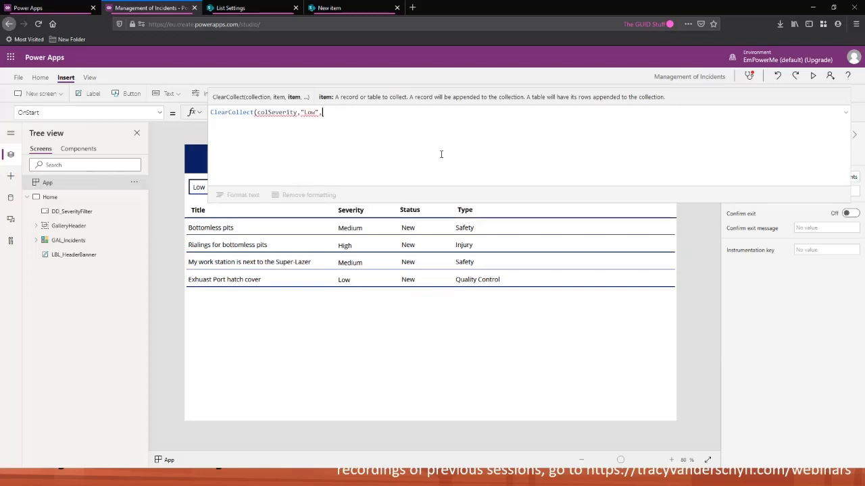
type("\"Medi")
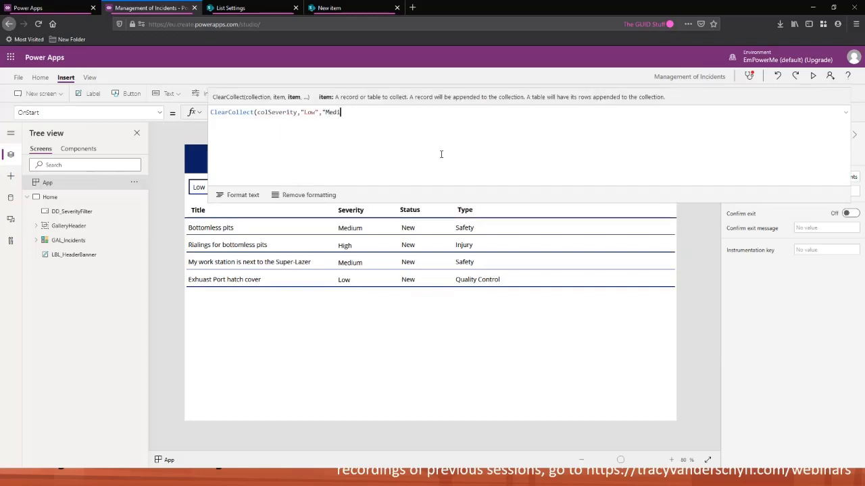
type("um\",\"")
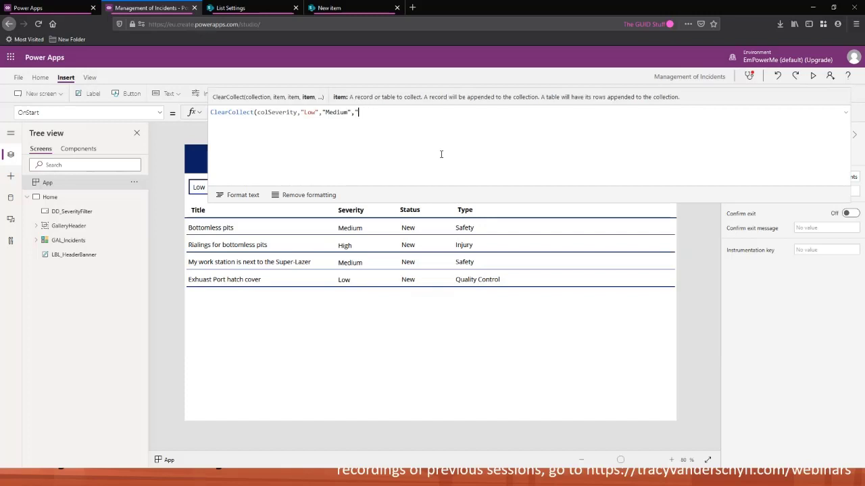
type("High\"")
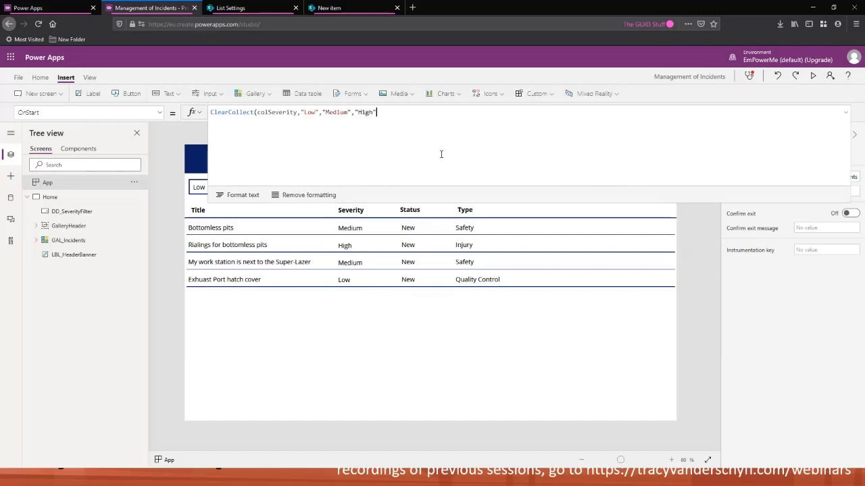
type(")")
left_click(847, 113)
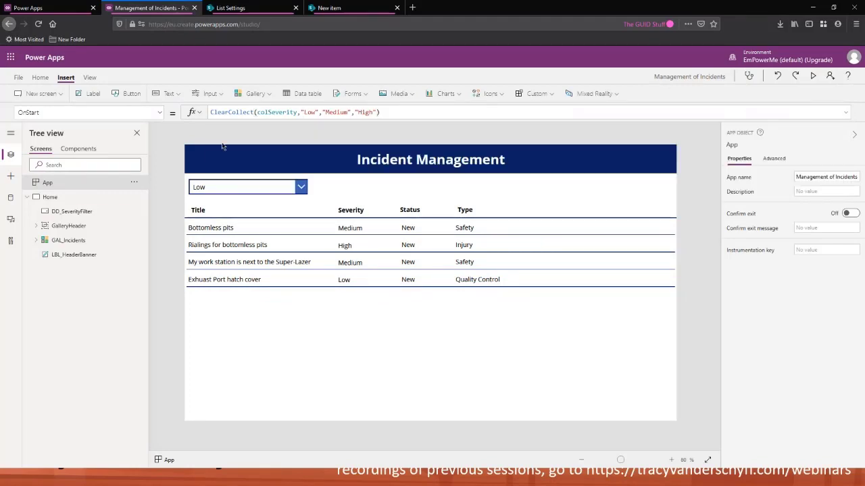
left_click(135, 185)
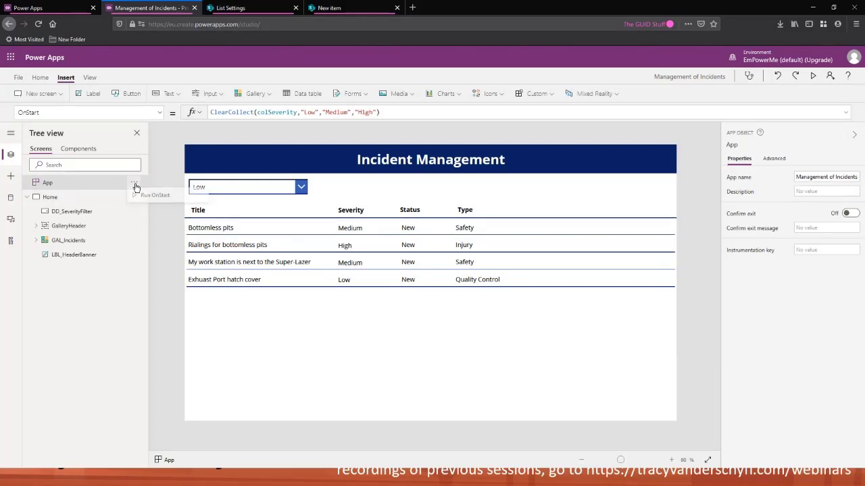
left_click(157, 198)
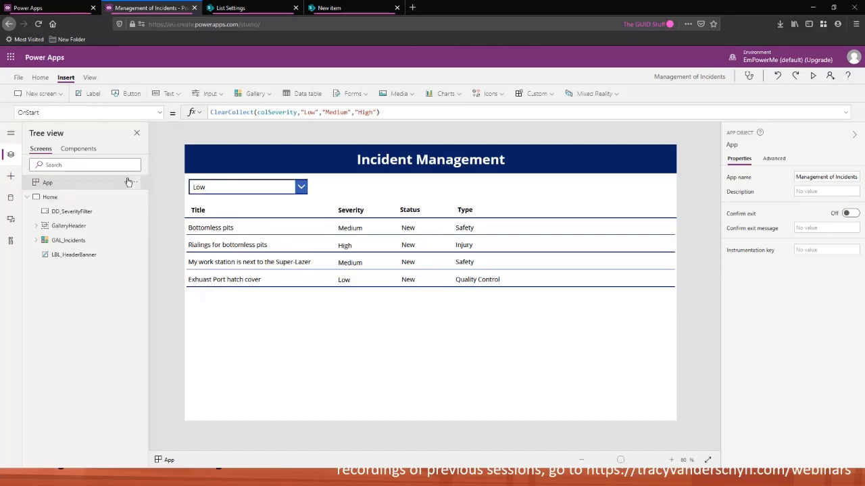
Set the severity drop-down's Items to colSeverity and open it to check its options
left_click(212, 190)
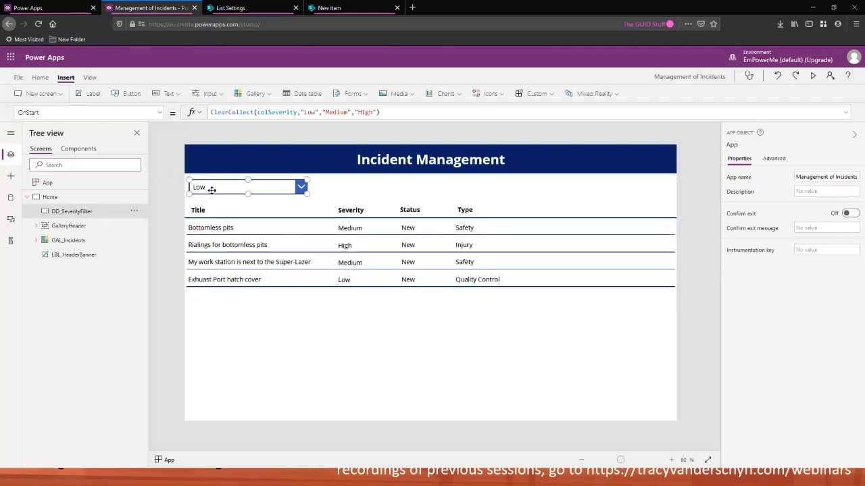
left_click(290, 113)
key("ctrl+a")
key("BackSpace")
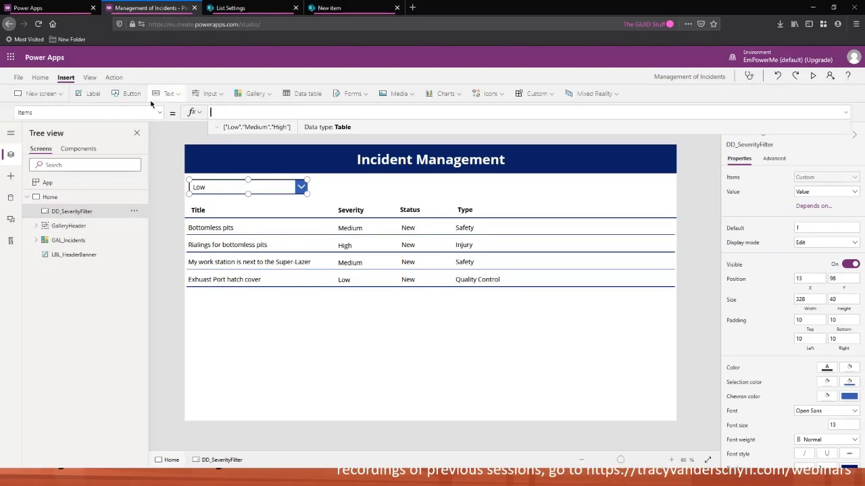
type("col")
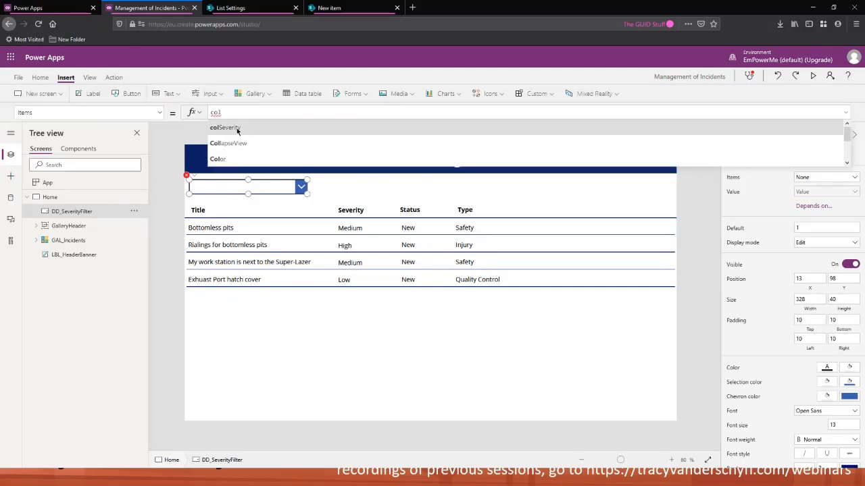
left_click(238, 128)
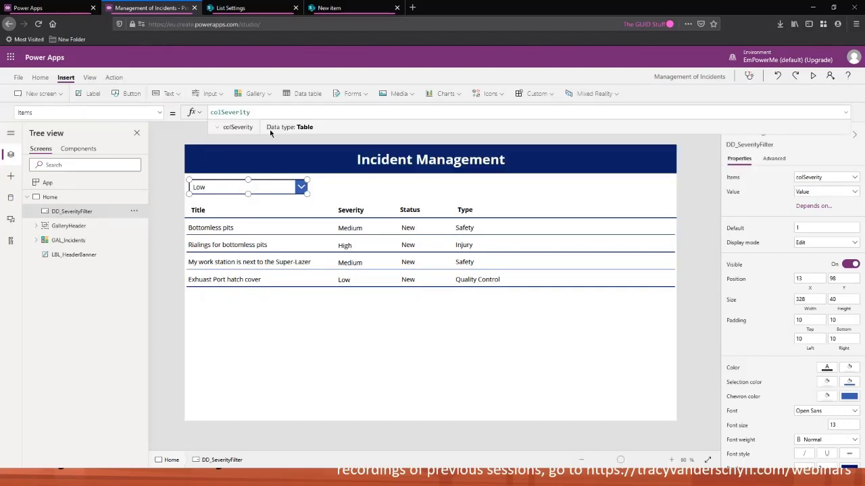
left_click(302, 189)
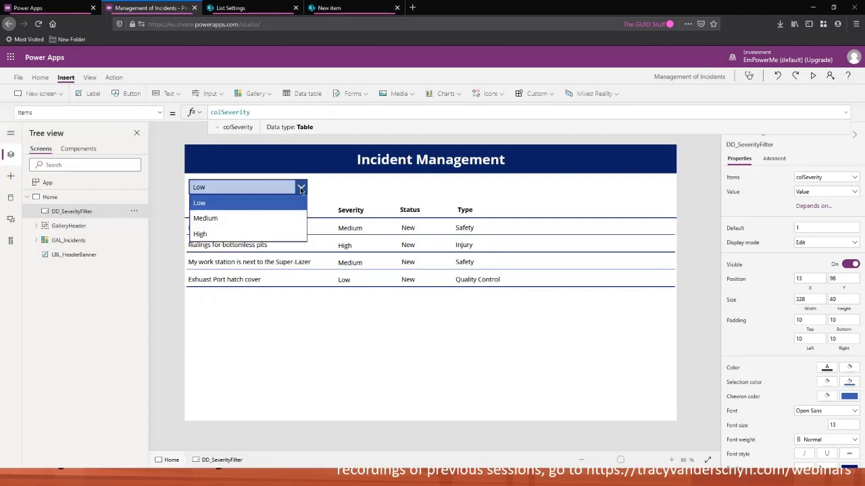
left_click(246, 210)
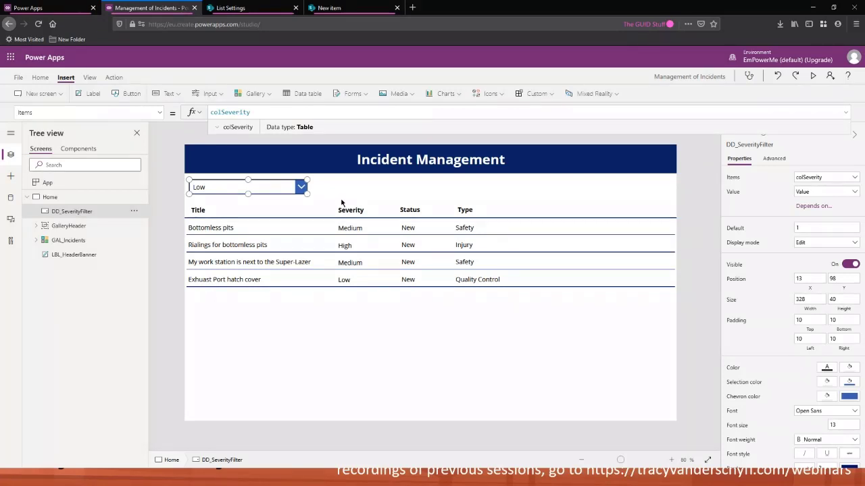
Move the drop-down down and insert a label above it with the text "Severity:"
left_click_drag(282, 187, 278, 192)
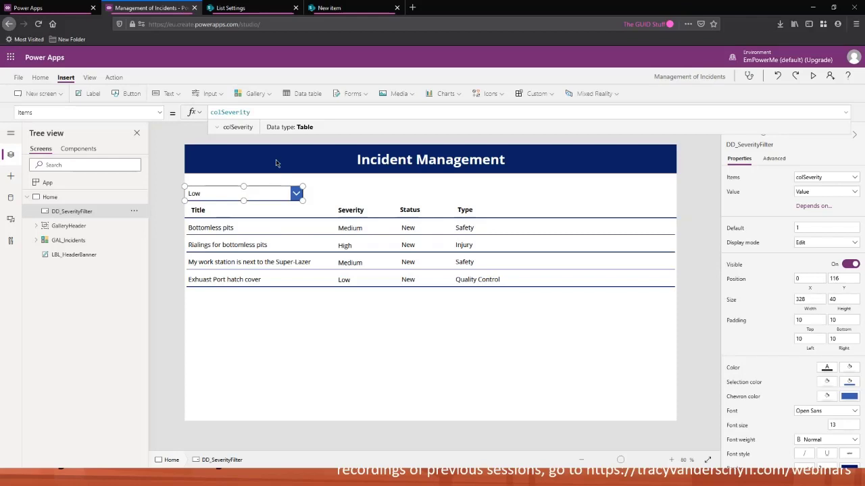
left_click(90, 93)
left_click_drag(241, 162, 303, 187)
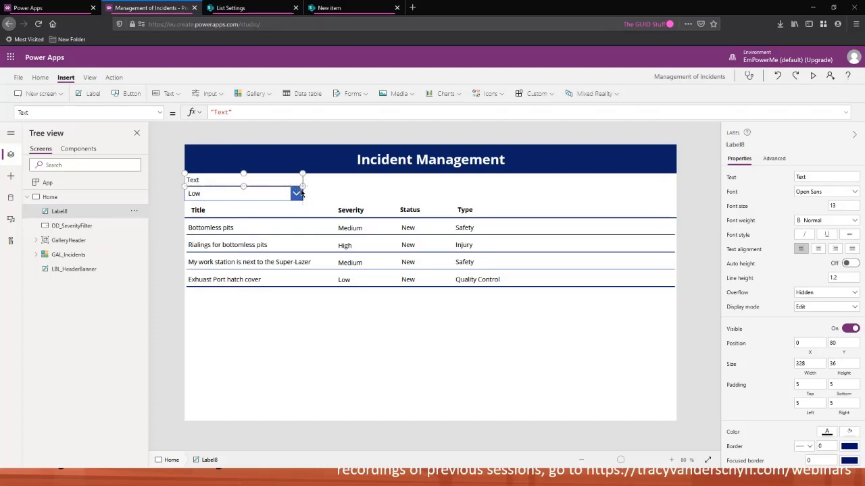
double_click(218, 112)
type("Severity")
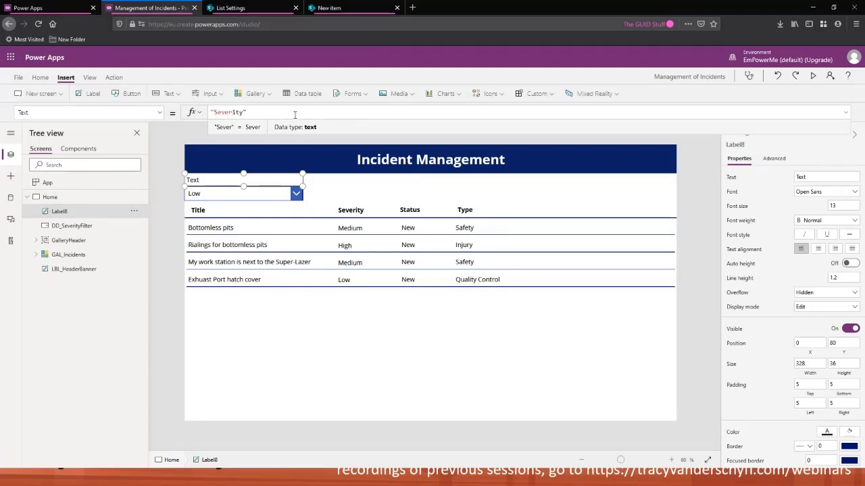
type(":")
Move the Severity label and drop-down together so they sit at X 13
left_click(229, 195, "shift")
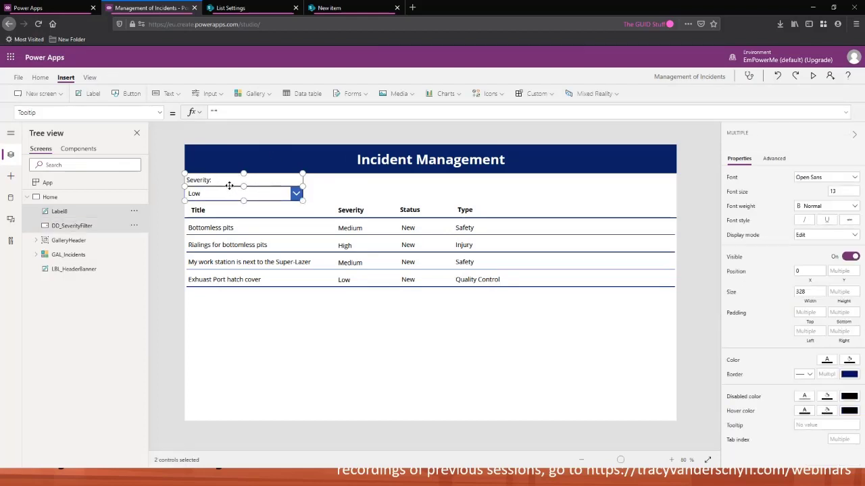
left_click_drag(229, 185, 232, 186)
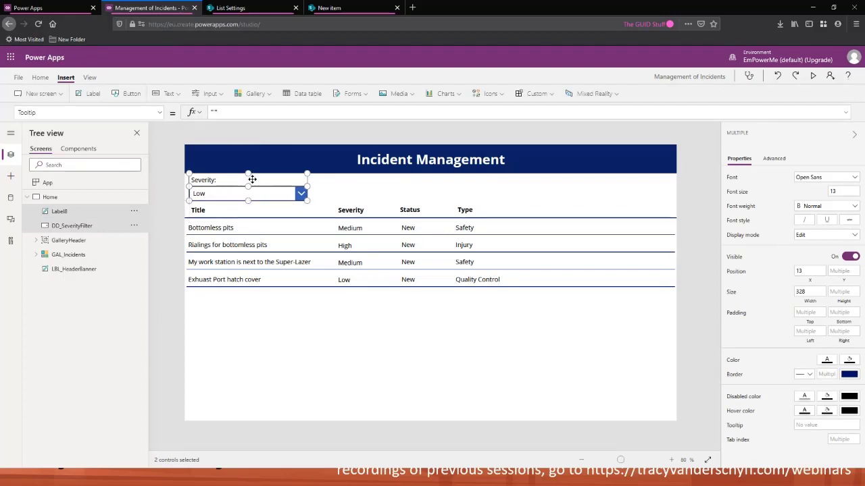
left_click(177, 296)
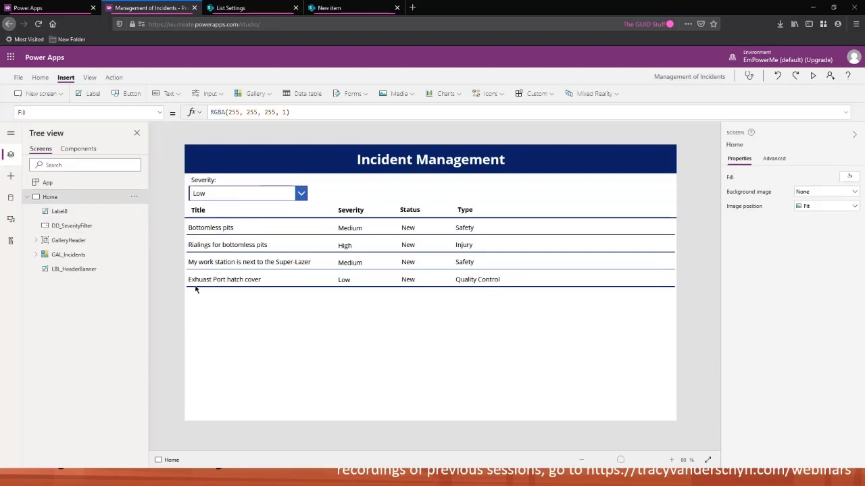
left_click(213, 181)
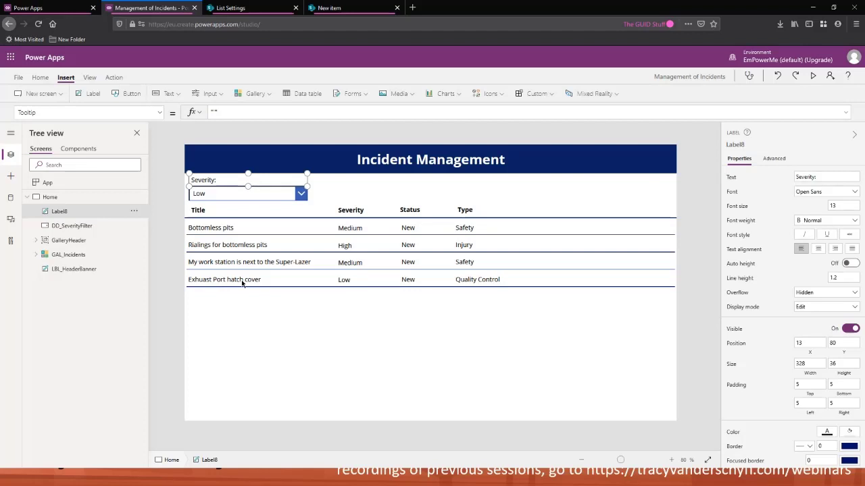
Preview the app and choose Medium in the severity drop-down
left_click(814, 77)
left_click(156, 122)
left_click(146, 170)
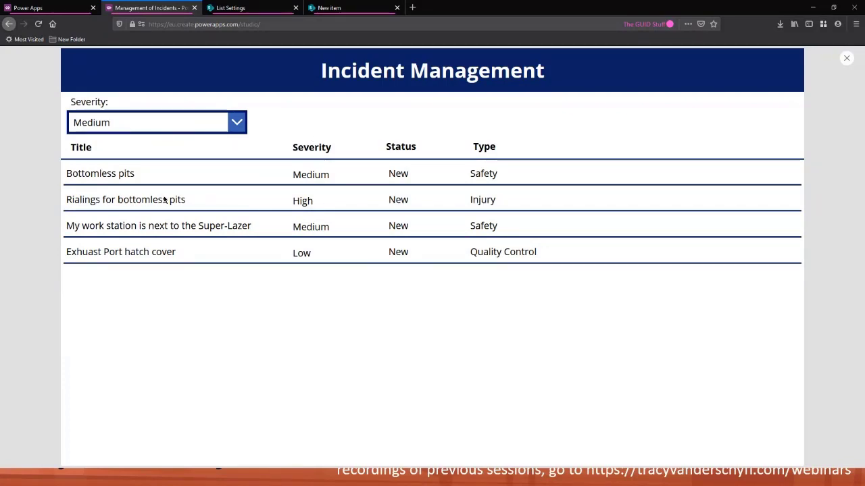
key("Escape")
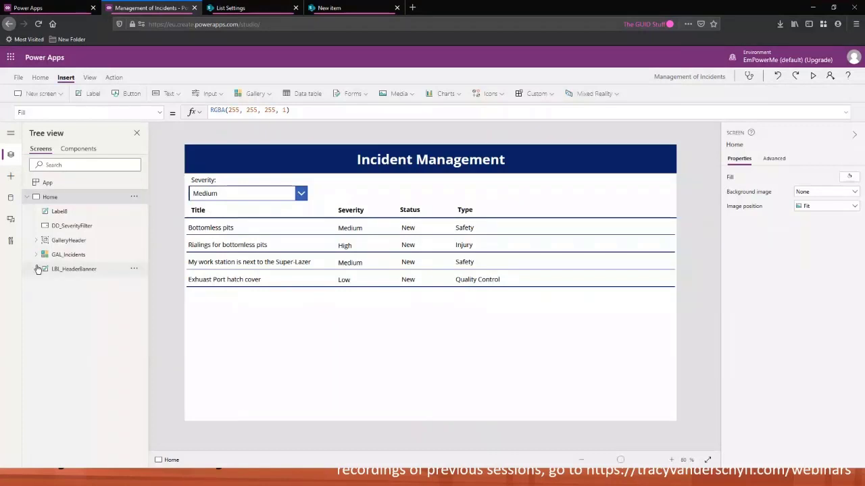
Wrap the incidents gallery's Items formula in a Filter function over PA_IncidentManagement
left_click(75, 256)
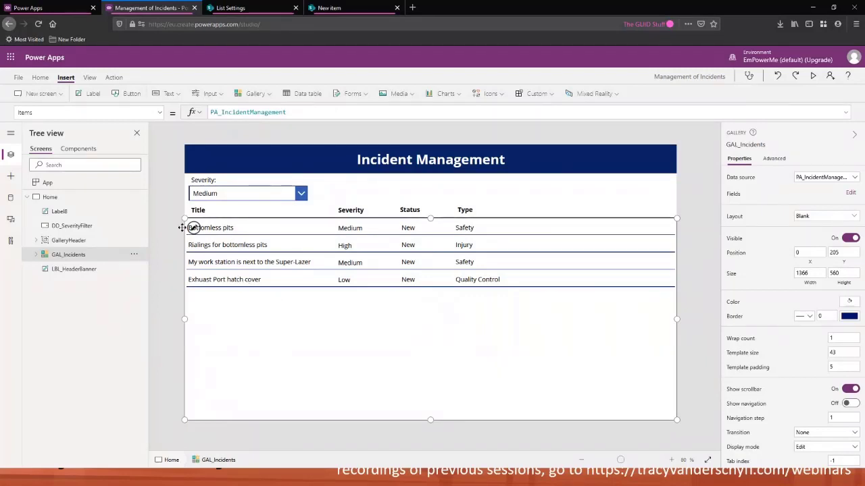
left_click(52, 112)
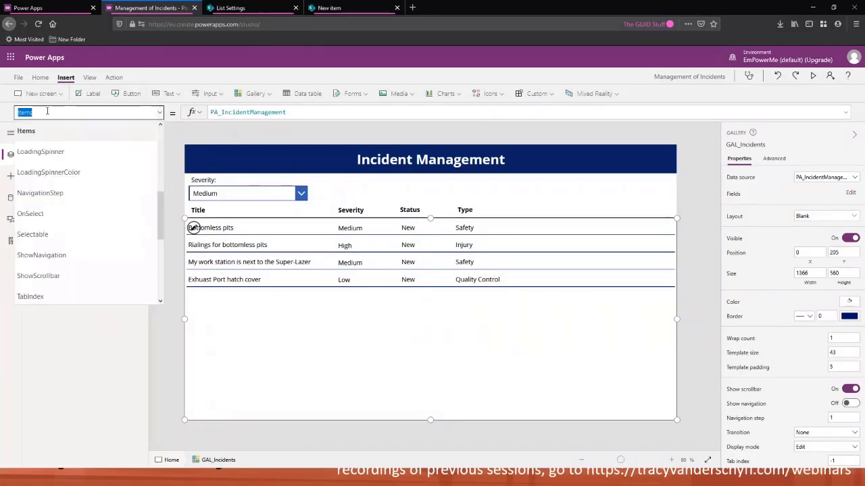
left_click_drag(287, 113, 196, 116)
left_click(294, 112)
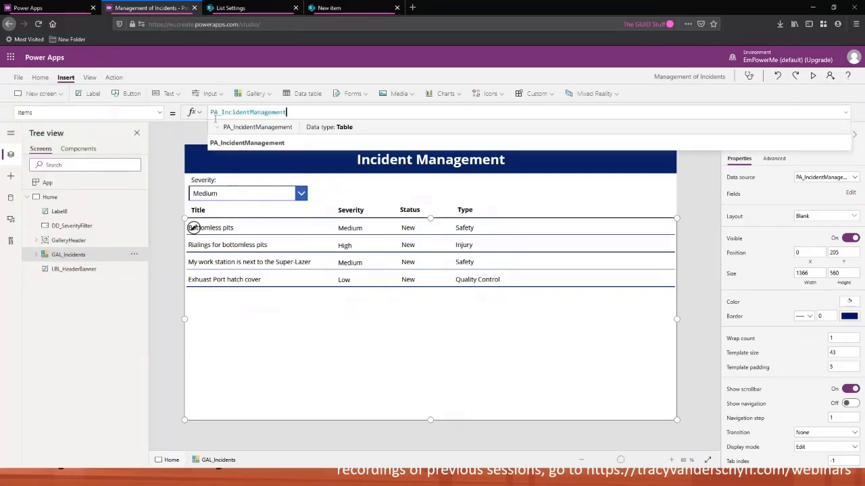
left_click(212, 113)
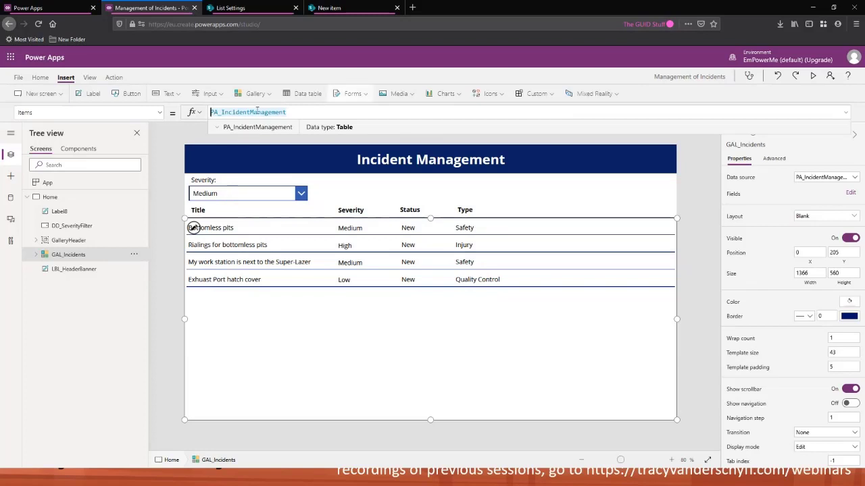
type("Filter")
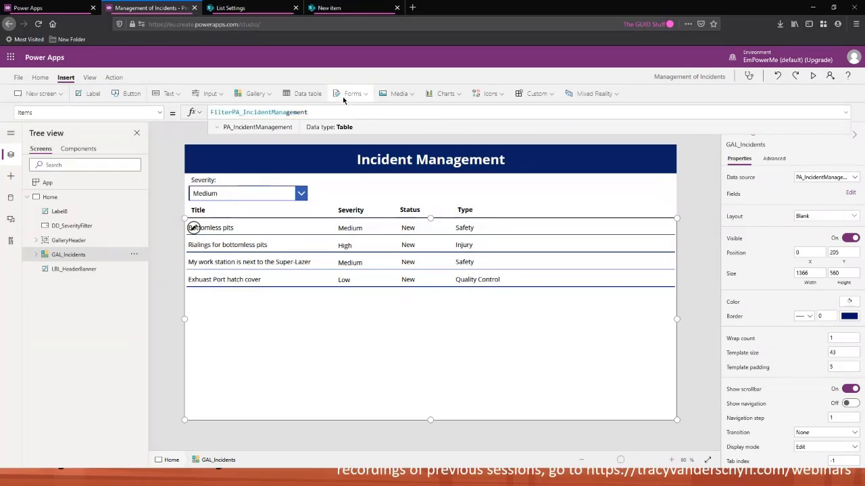
type("(")
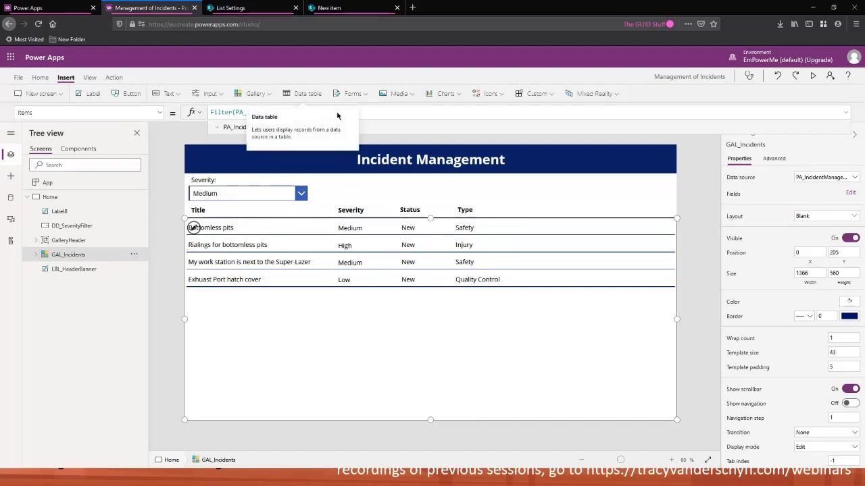
left_click(376, 111)
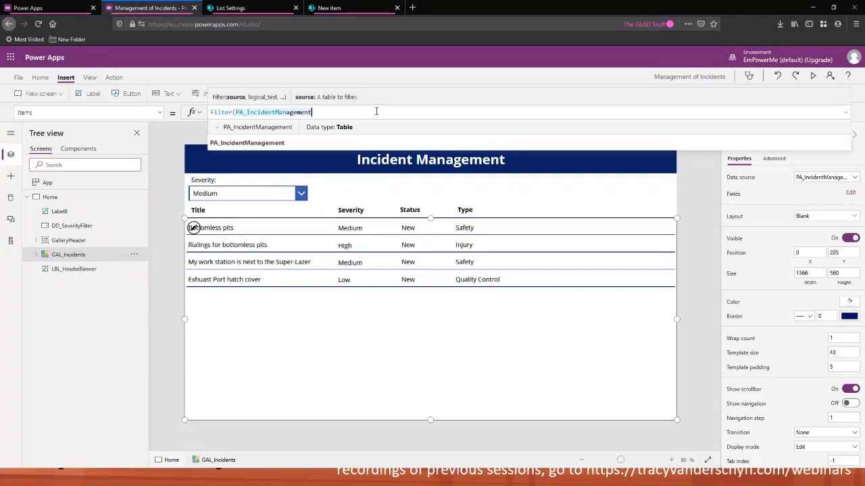
type(",")
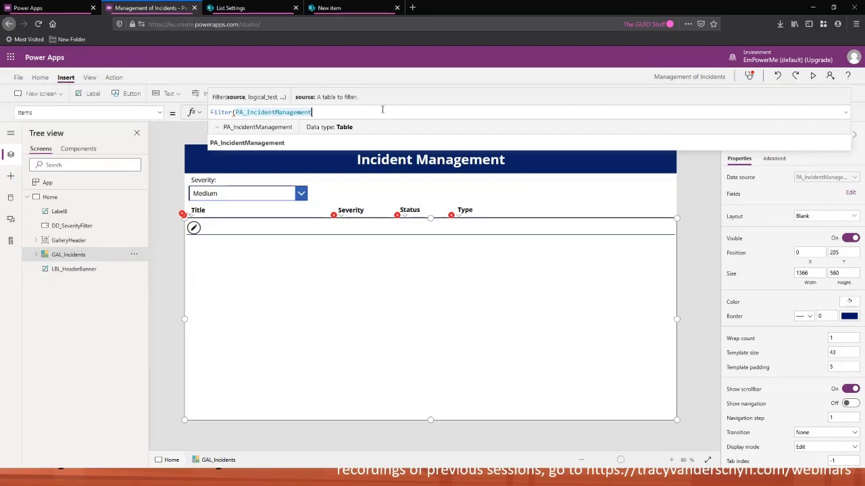
type(",")
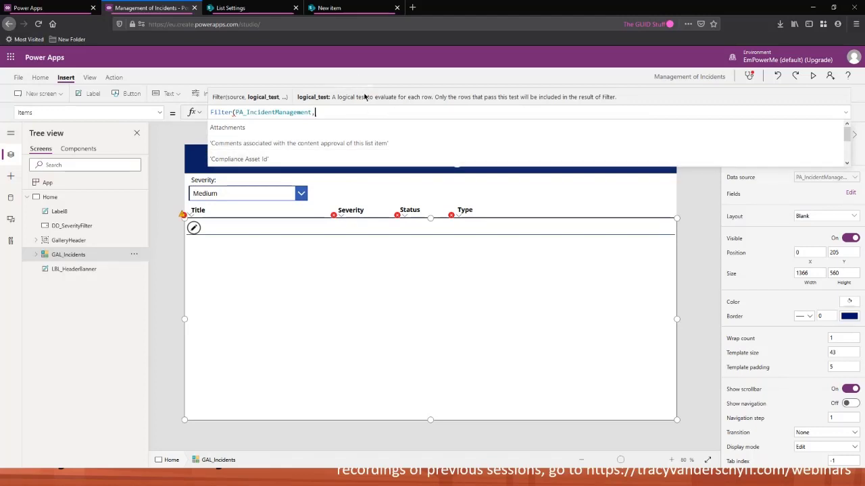
Set the filter condition to compare the Severity column with DD_SeverityFilter
scroll(355, 134, "down", 5)
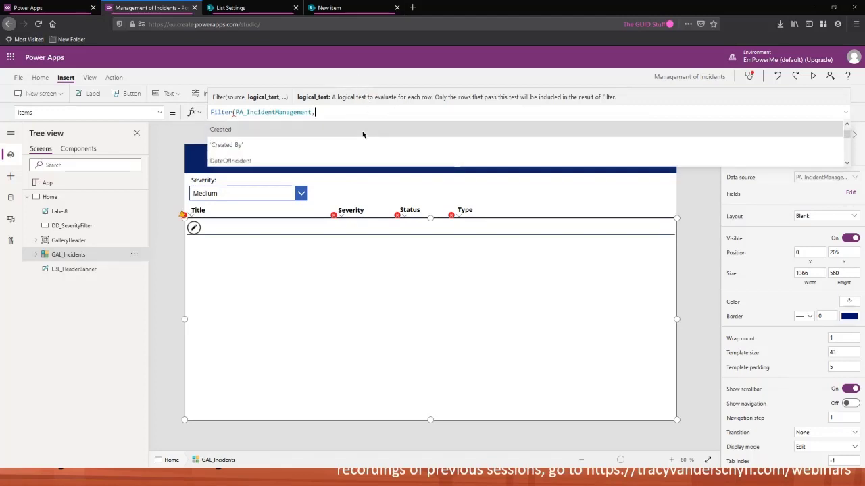
scroll(320, 140, "down", 5)
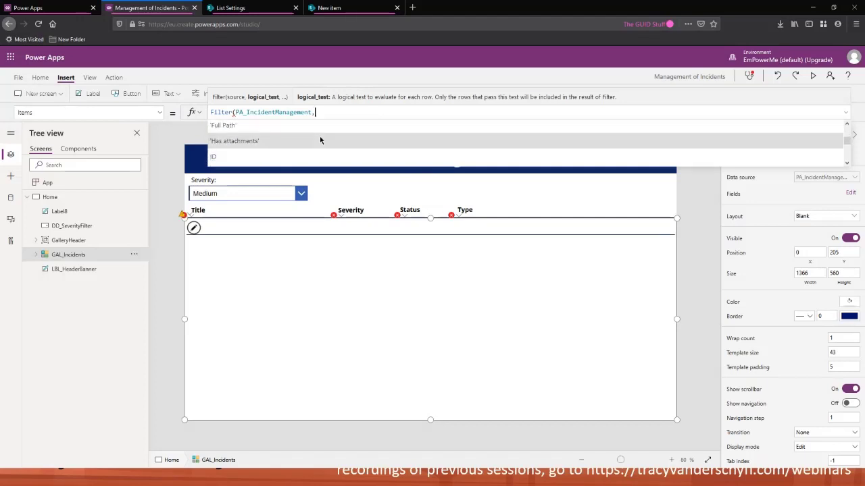
scroll(320, 139, "down", 5)
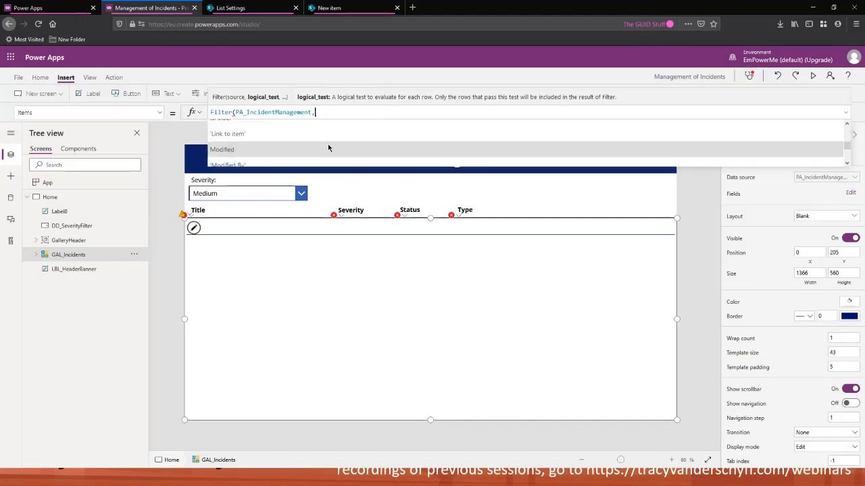
scroll(330, 141, "down", 1)
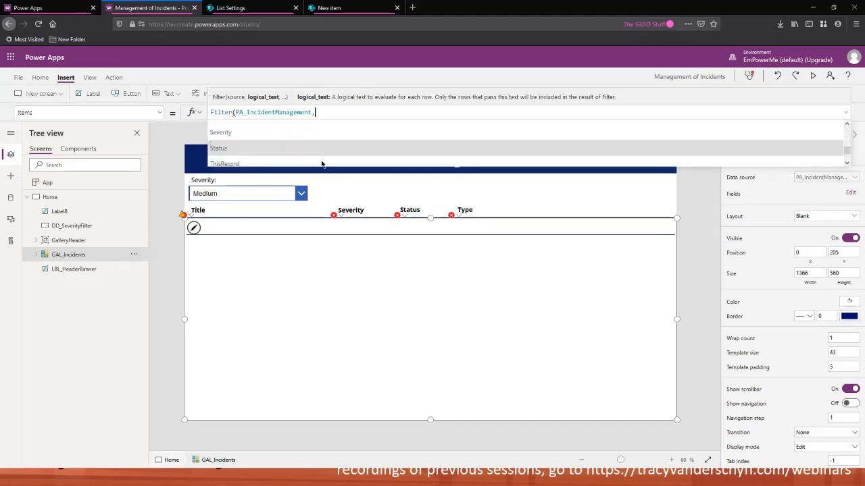
scroll(320, 160, "down", 3)
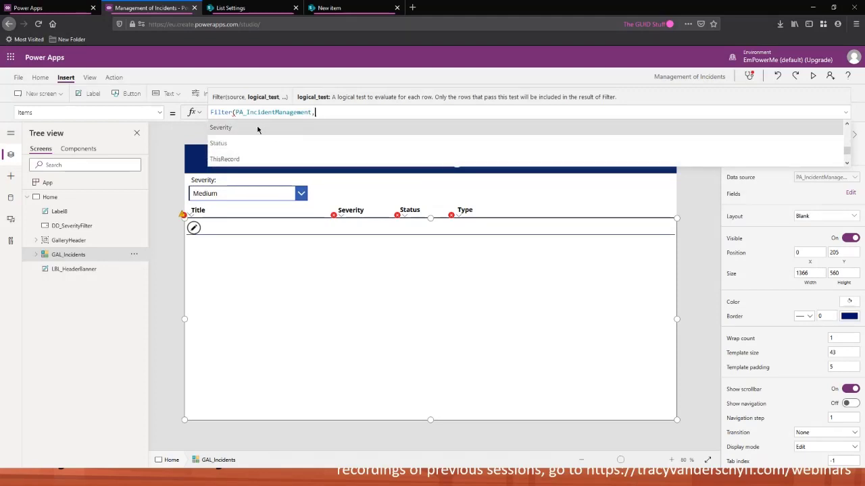
left_click(252, 131)
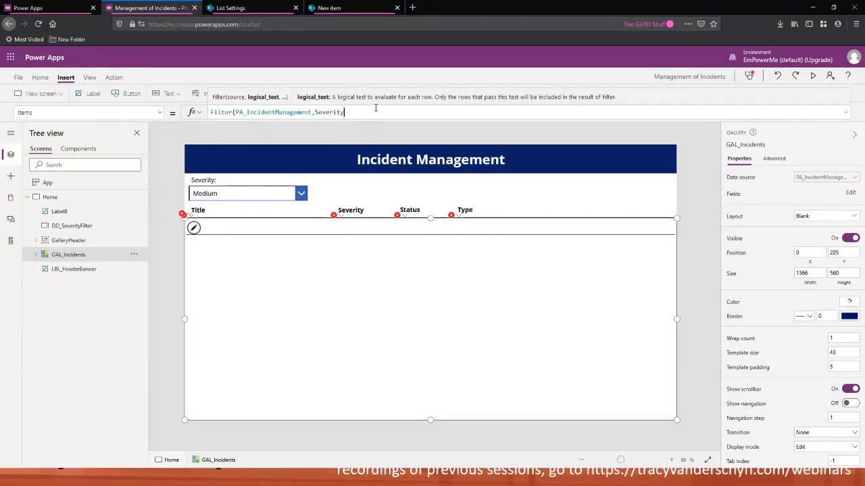
type("=")
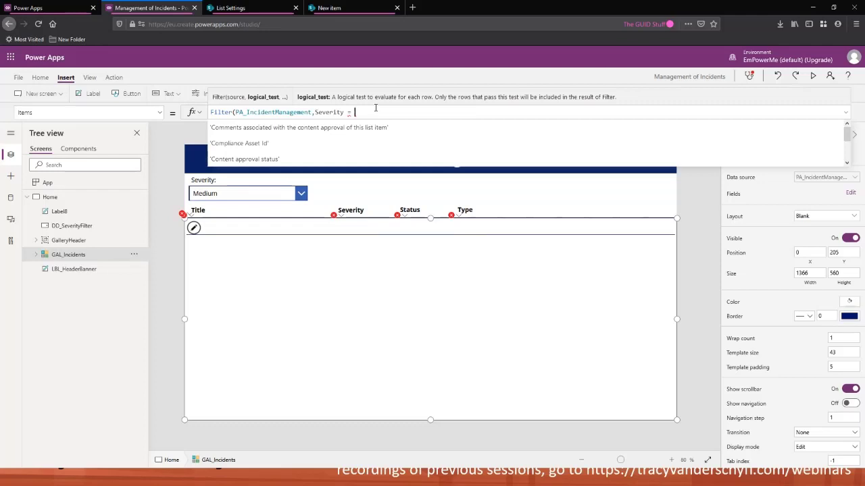
type("DD")
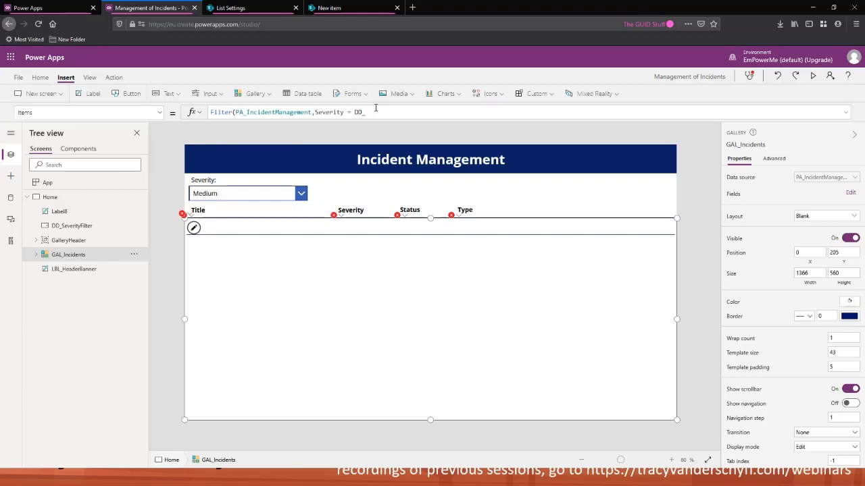
type("_")
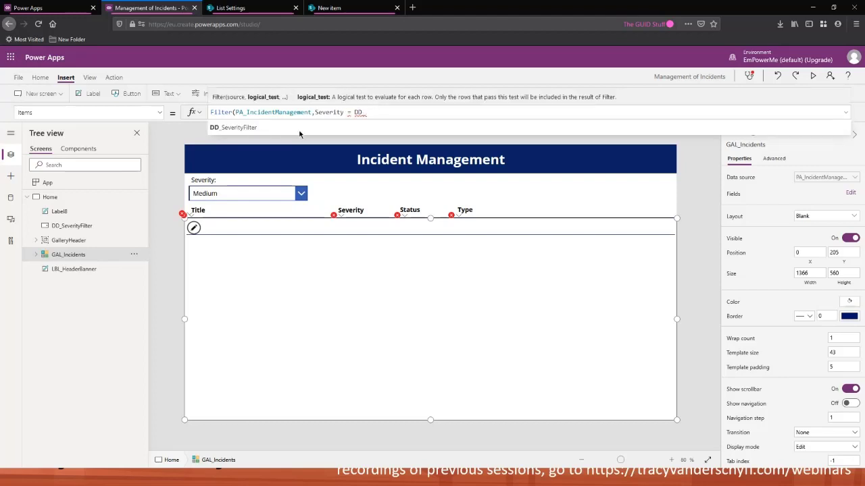
left_click(268, 127)
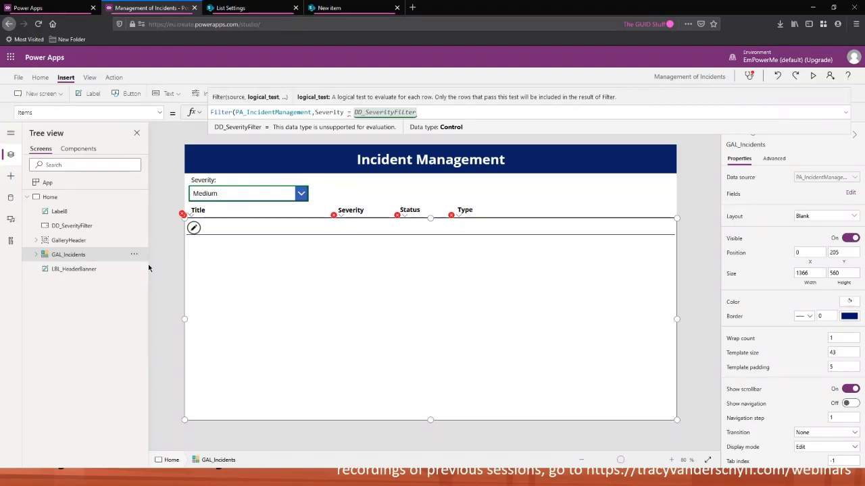
Examine the filter condition's parts and the severity drop-down's available properties
left_click(349, 113)
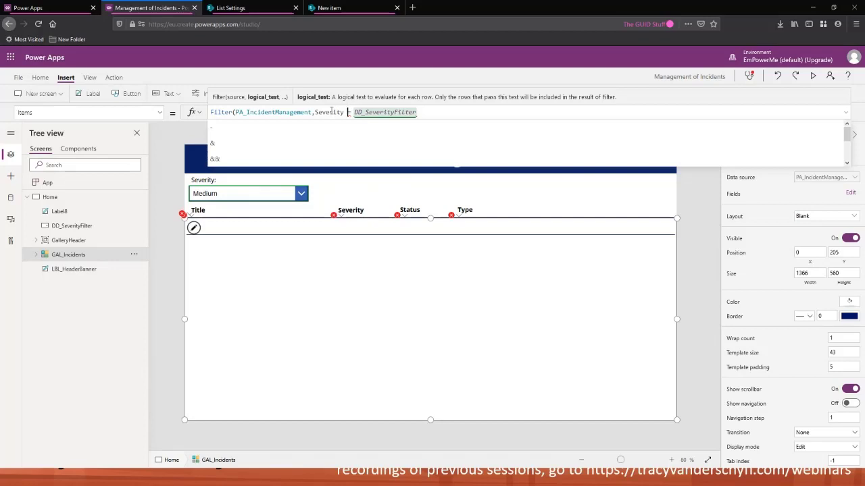
left_click_drag(314, 113, 345, 113)
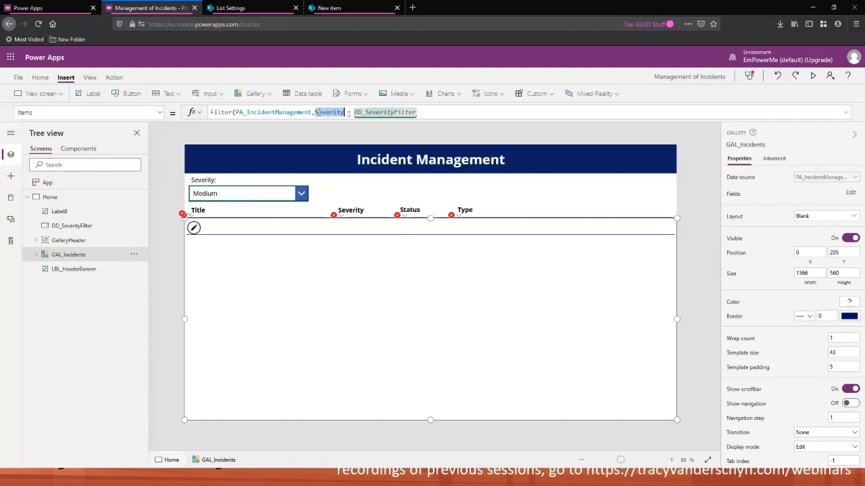
left_click_drag(353, 113, 428, 117)
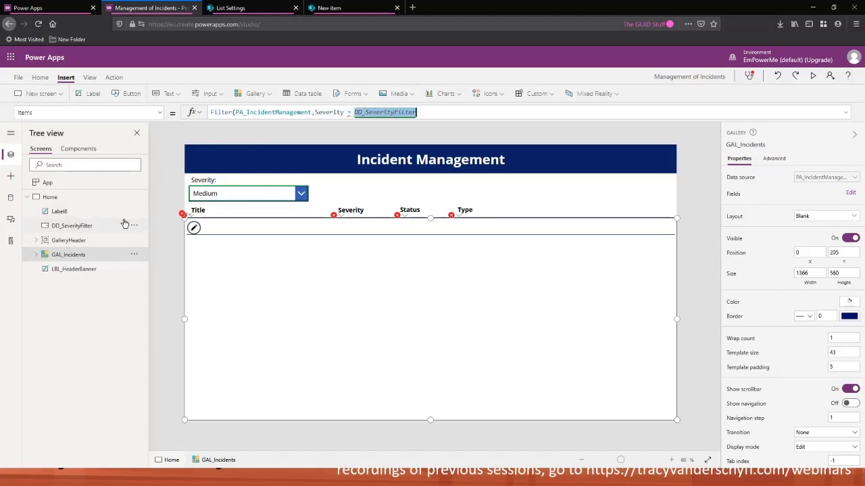
left_click(99, 226)
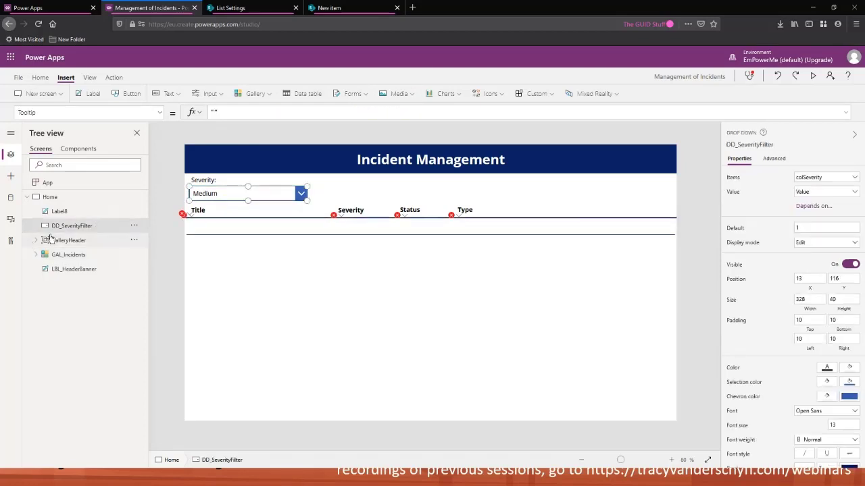
left_click(161, 113)
scroll(102, 171, "up", 10)
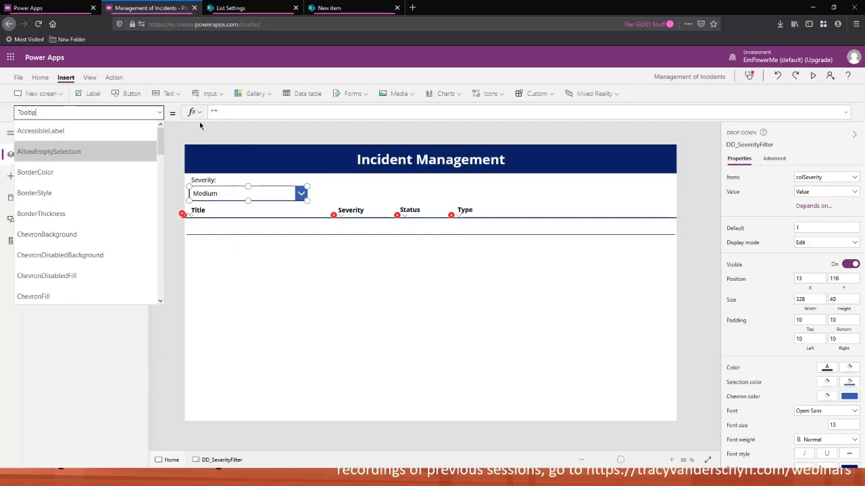
left_click(178, 139)
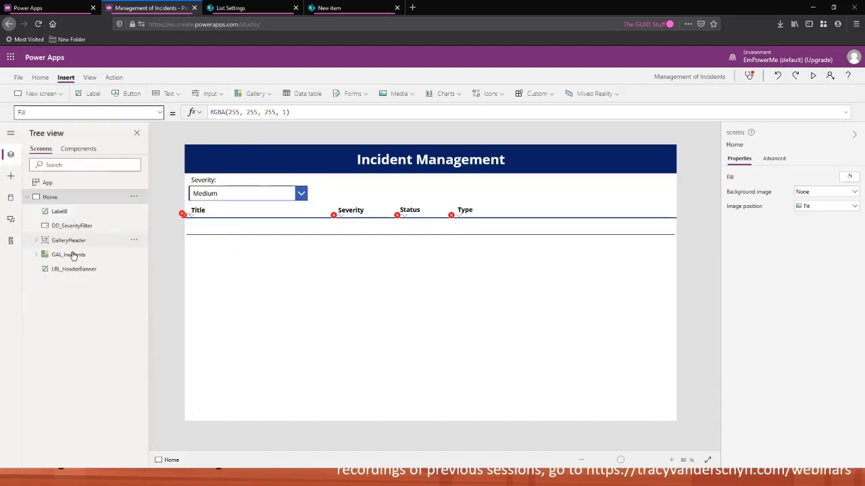
left_click(67, 255)
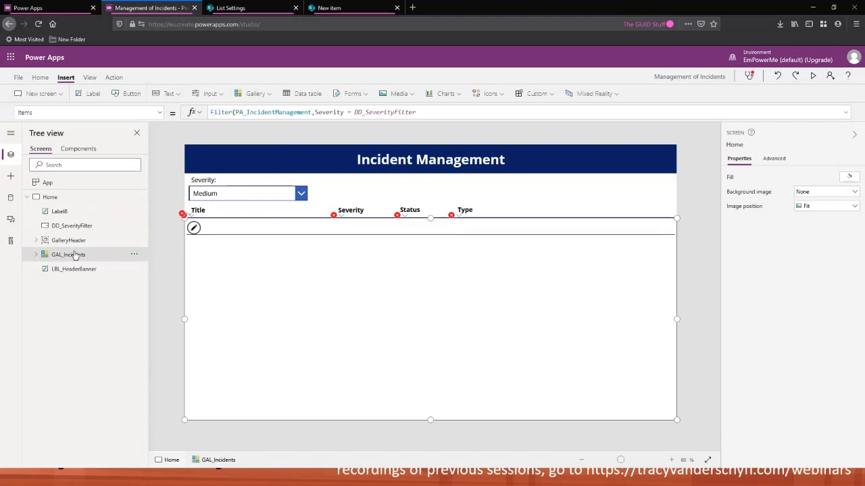
double_click(343, 113)
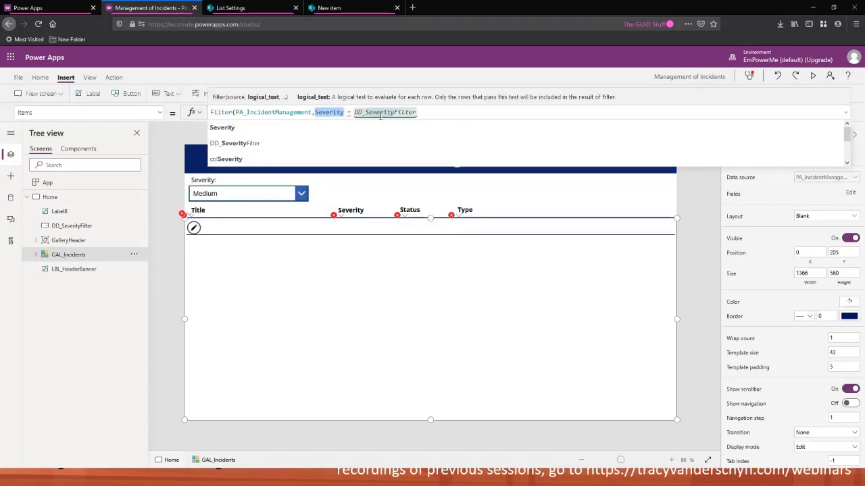
left_click(425, 112)
double_click(418, 112)
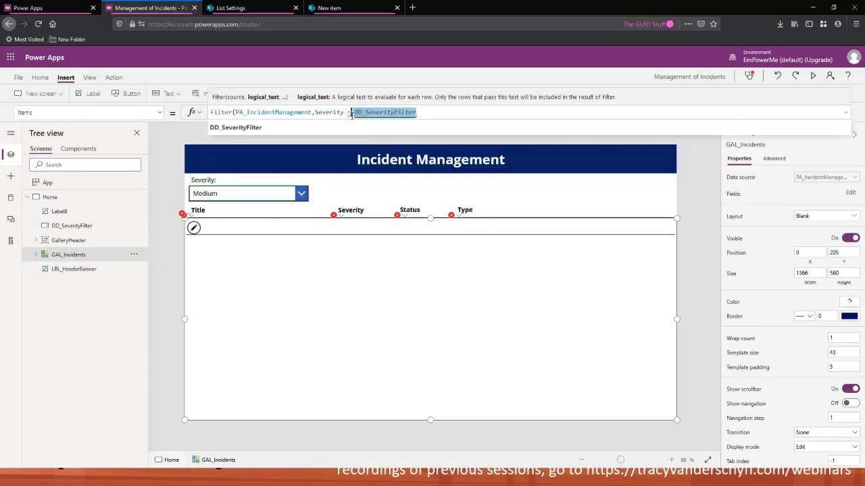
left_click(430, 112)
Complete the gallery's filter condition as DD_SeverityFilter.SelectedText.Value and close the Filter function
type(".")
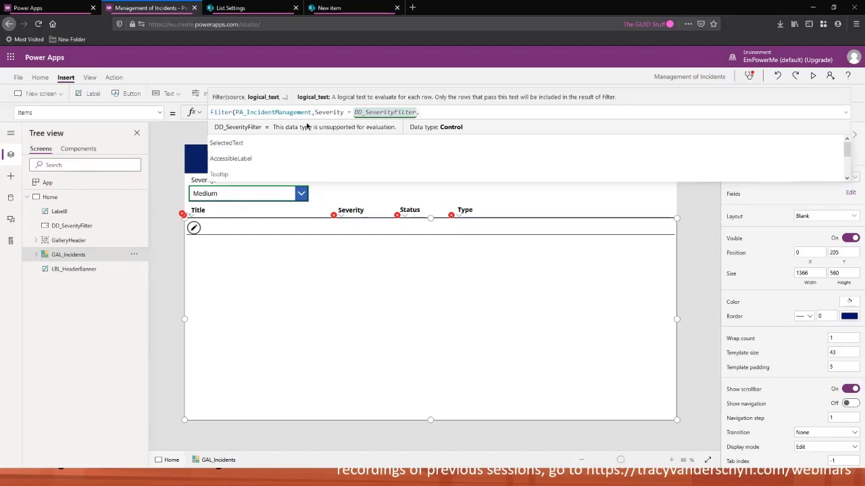
left_click(245, 146)
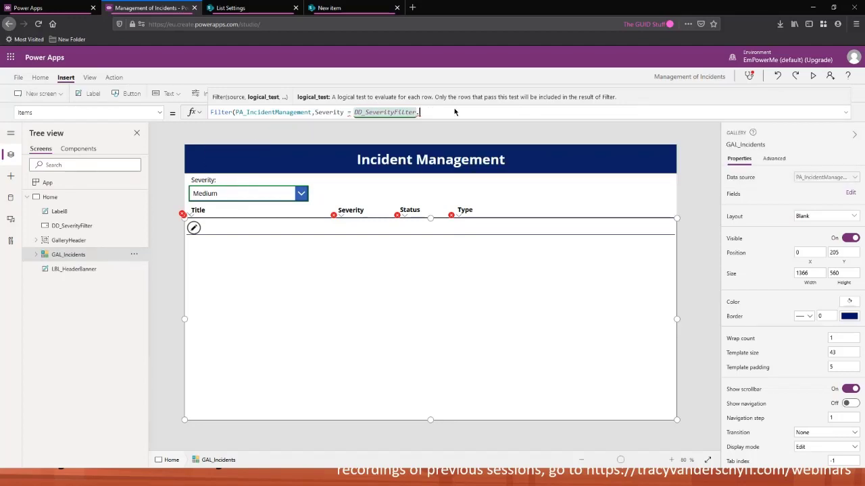
type("Acc")
key("BackSpace")
key("BackSpace")
key("BackSpace")
key("BackSpace")
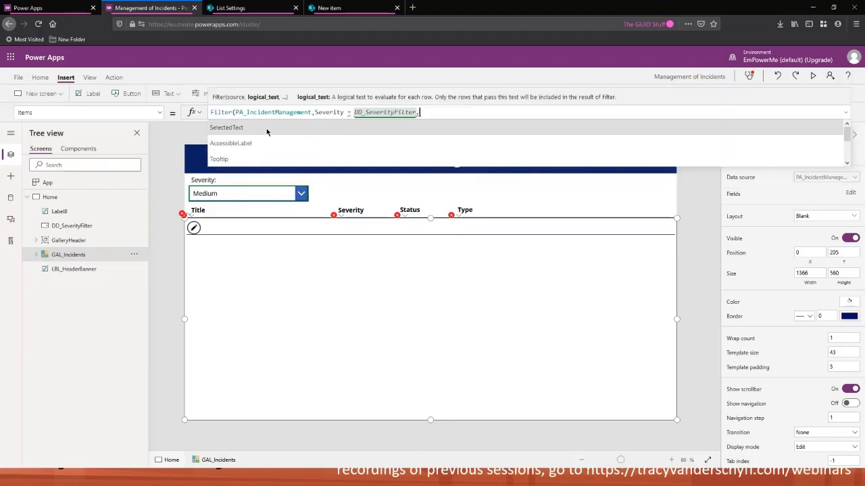
left_click(267, 128)
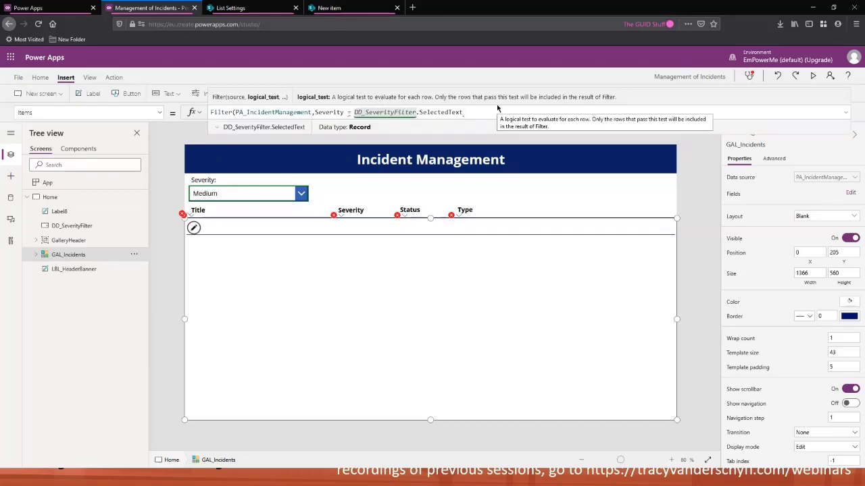
type(",")
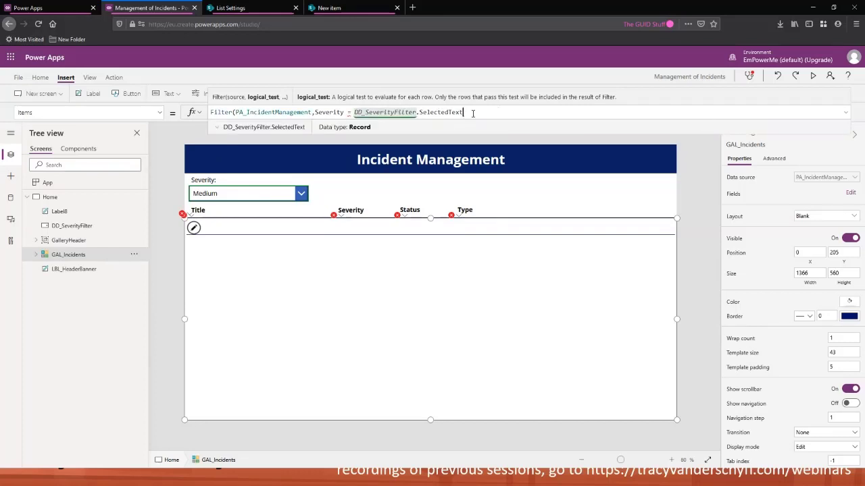
type(".")
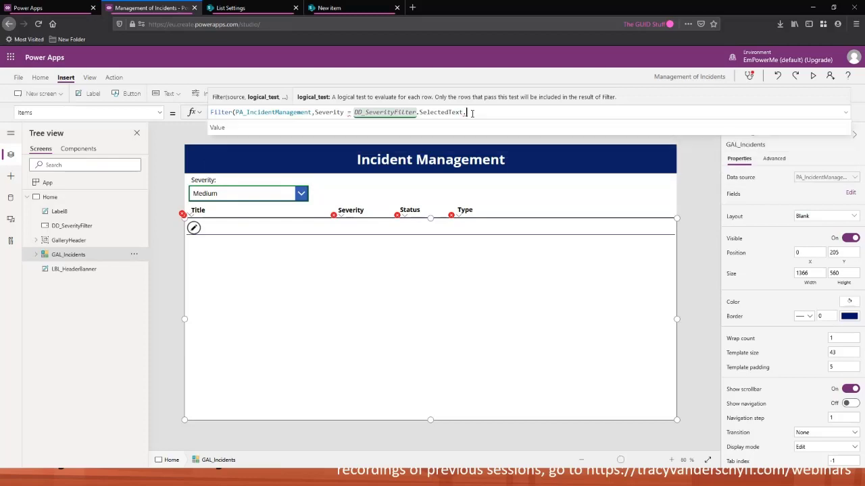
left_click(409, 127)
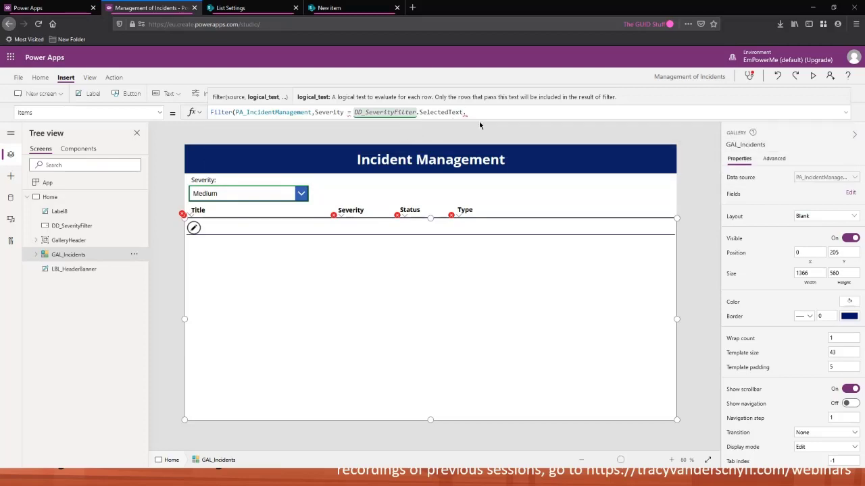
type("Value")
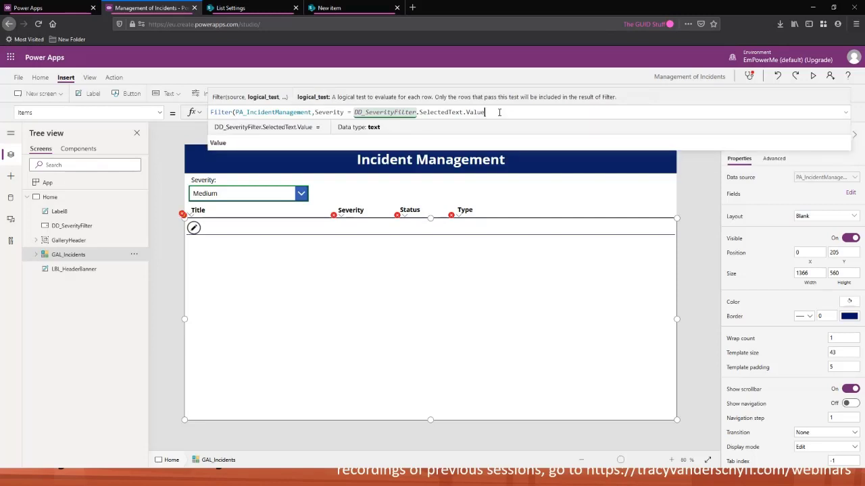
type(")")
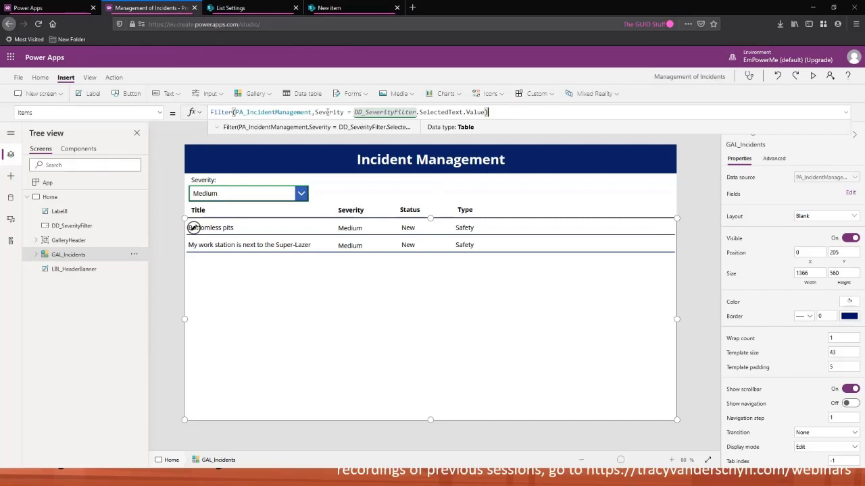
Preview the app, choose Low, High and Medium in the severity drop-down, and close the preview
key("F5")
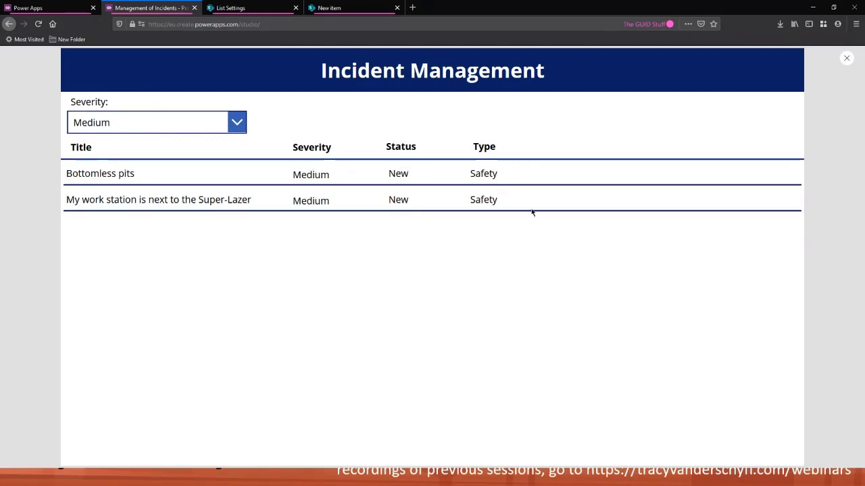
left_click(224, 123)
left_click(189, 148)
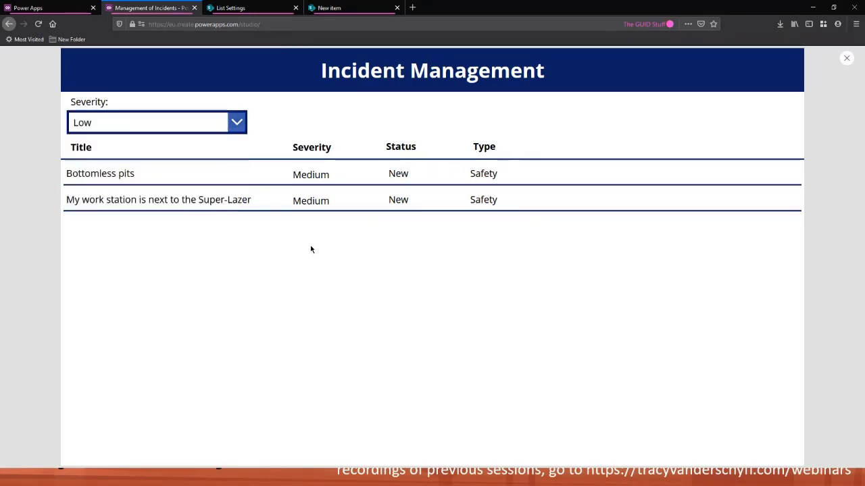
left_click(215, 127)
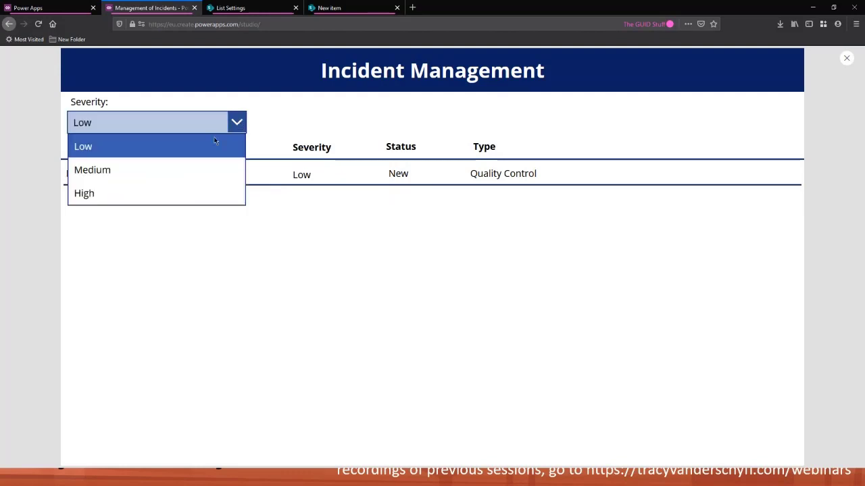
left_click(150, 193)
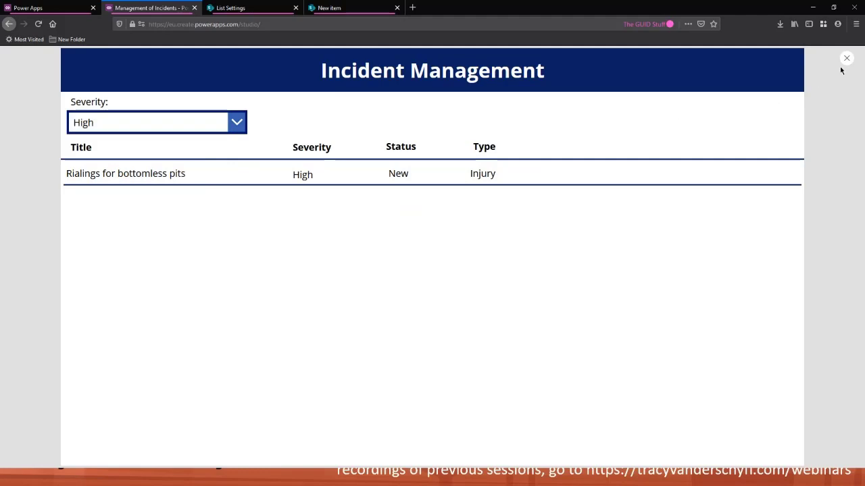
left_click(238, 124)
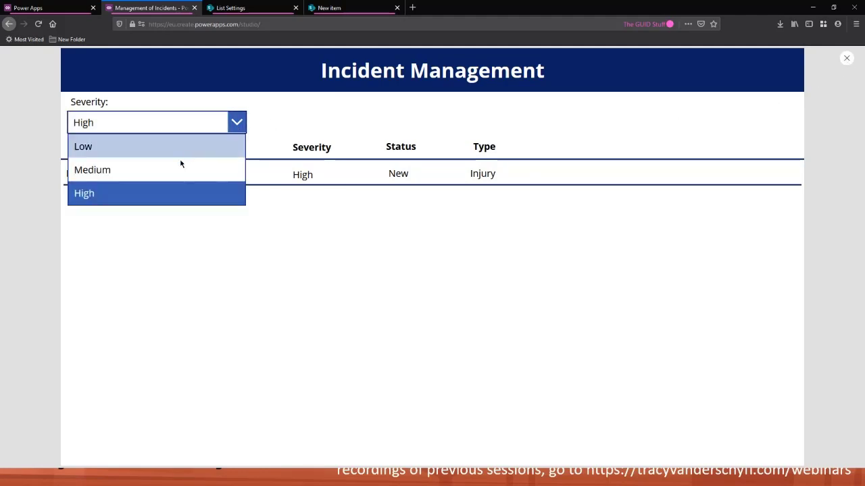
left_click(170, 171)
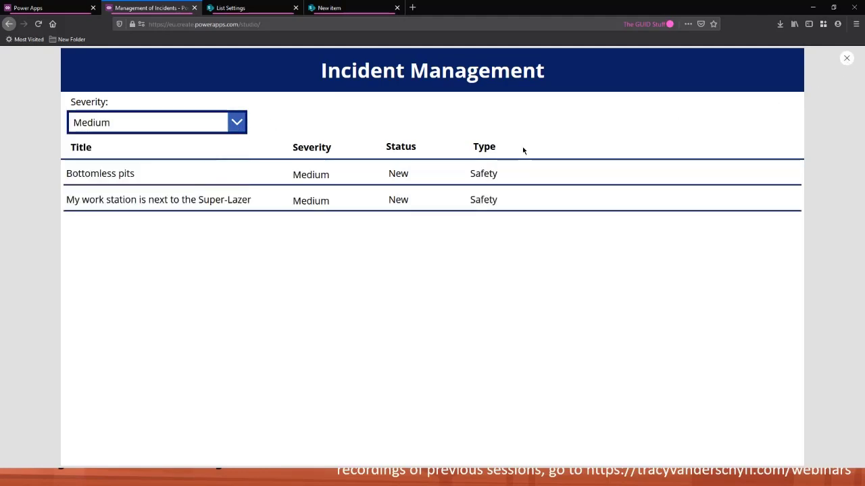
left_click(845, 61)
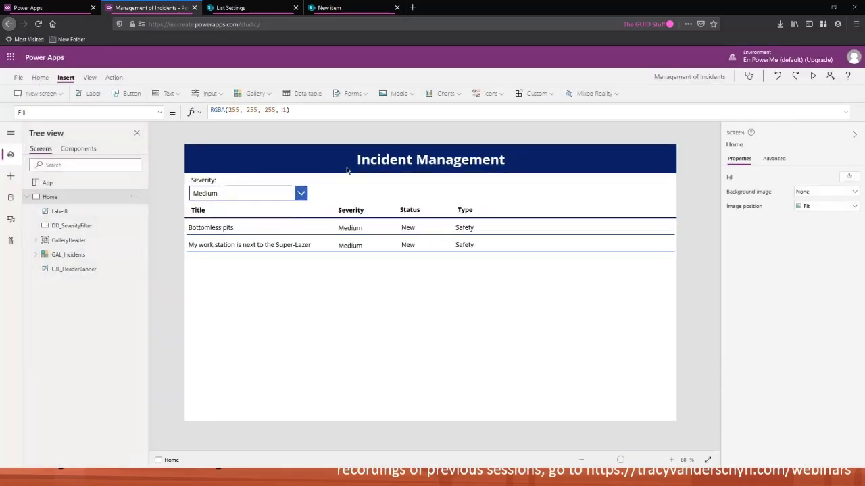
In the editor, choose Low and then High in the severity drop-down to check the gallery
left_click(406, 325)
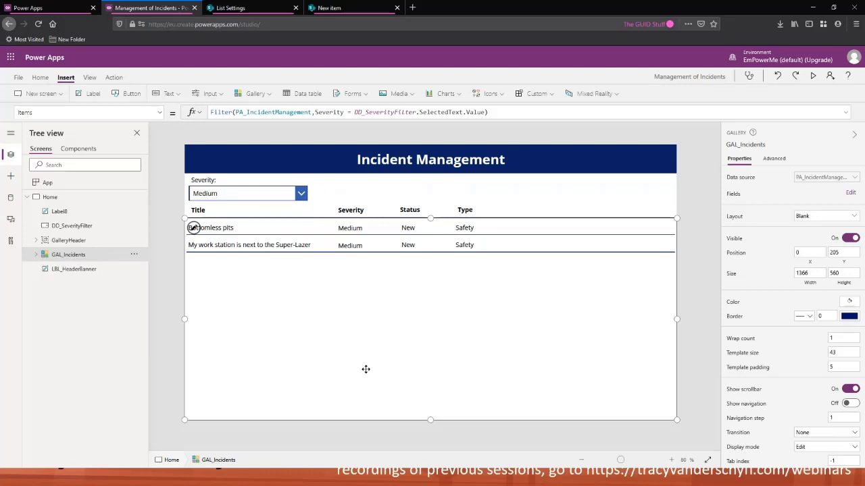
left_click(304, 195)
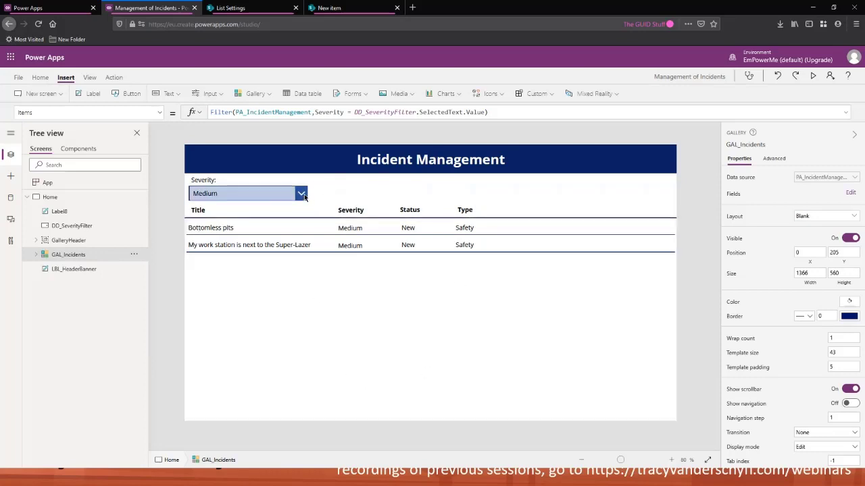
left_click(304, 195)
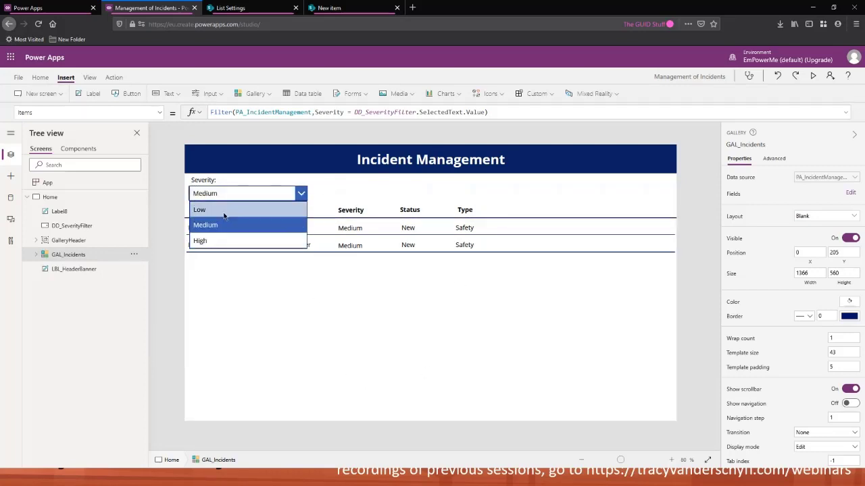
left_click(223, 210)
left_click(303, 195)
left_click(237, 239)
left_click(362, 301)
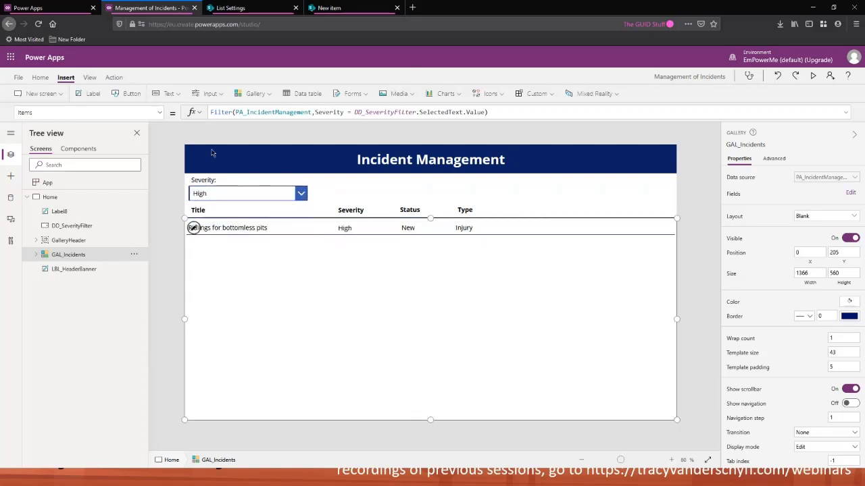
Add an empty "" item at the start of the colSeverity collection in the App's OnStart formula and run OnStart
left_click(94, 189)
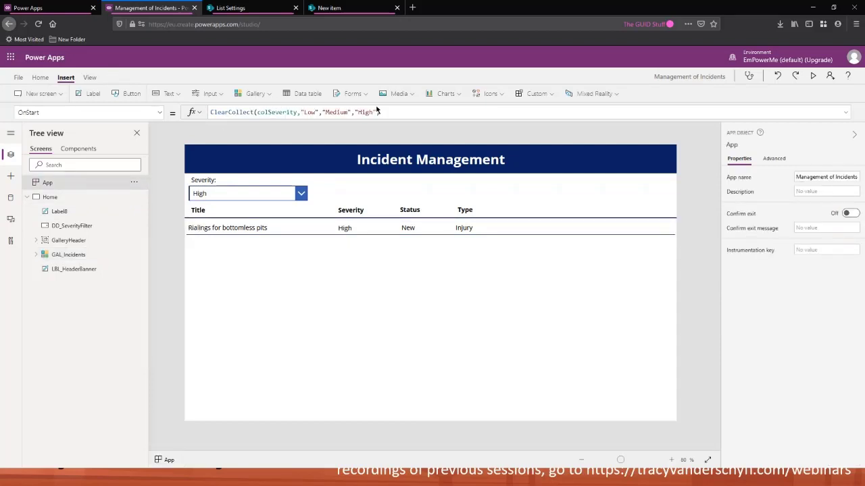
type("\"\",")
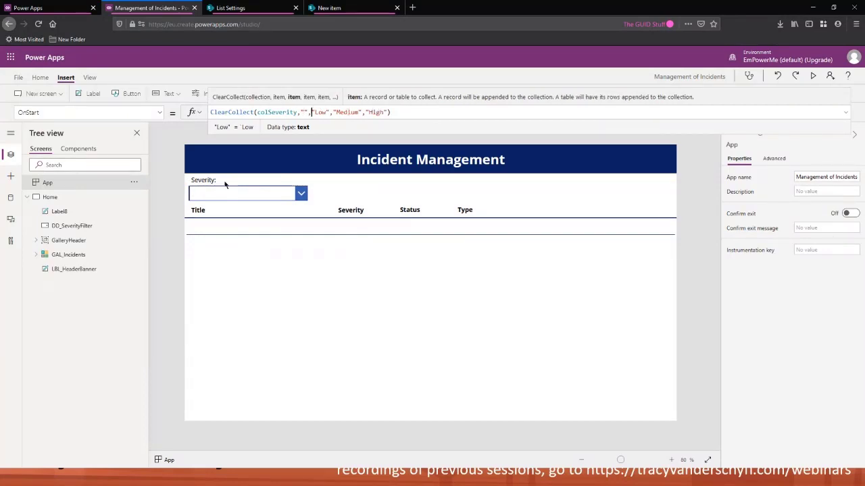
key("alt")
key("alt")
left_click(135, 185)
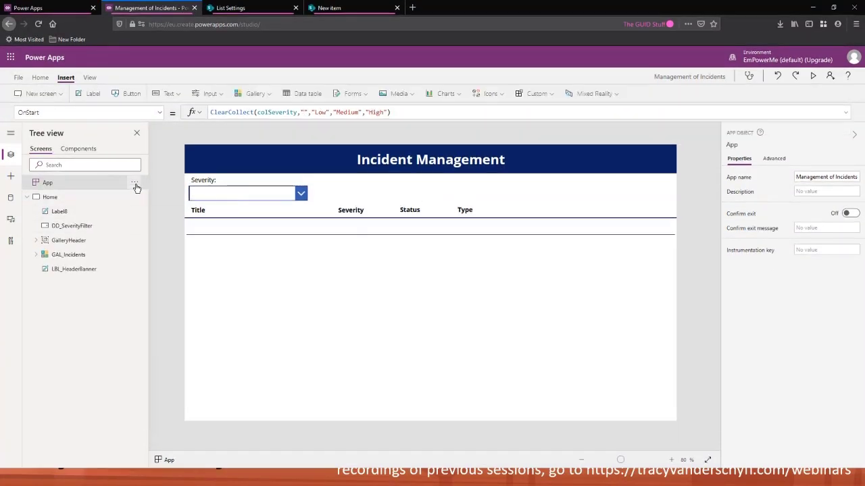
left_click(155, 195)
Preview the app and try the blank, Low, Medium and High severity options, then leave the preview
left_click(813, 77)
left_click(238, 124)
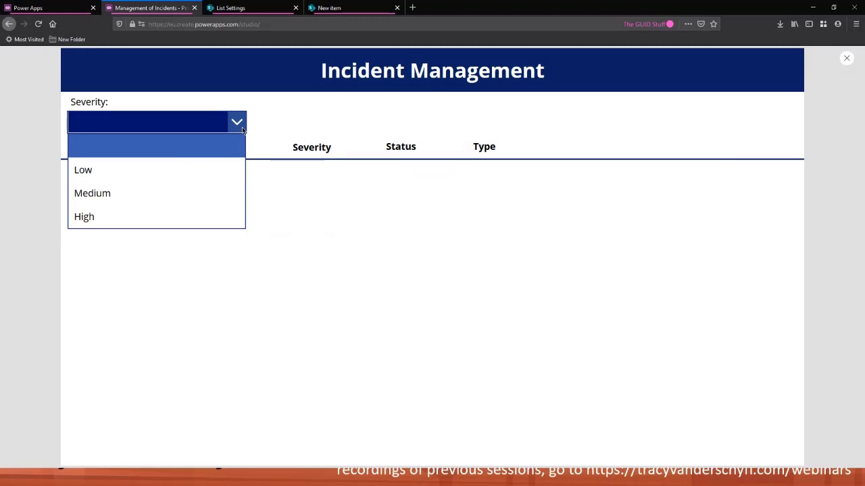
left_click(183, 172)
left_click(181, 187)
left_click(226, 127)
left_click(166, 215)
left_click(242, 130)
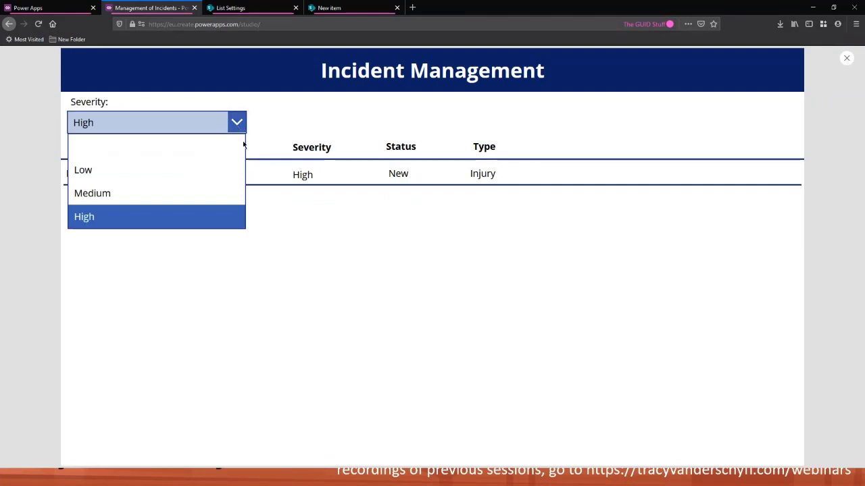
left_click(191, 151)
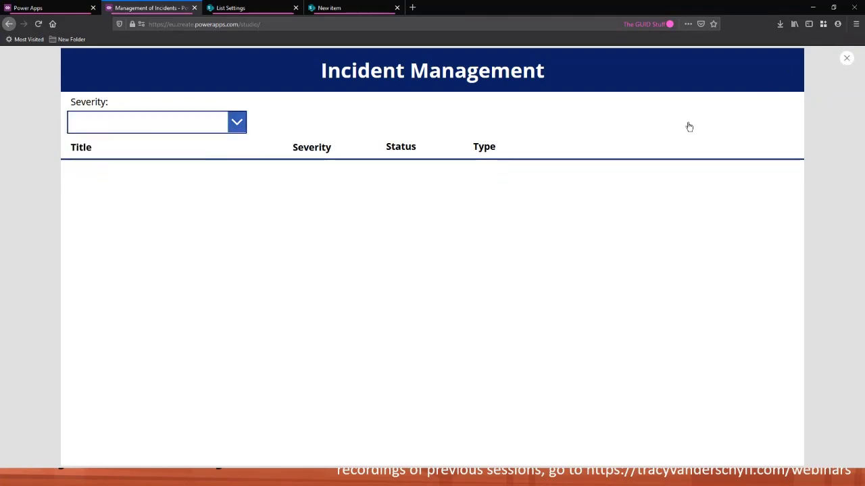
key("Escape")
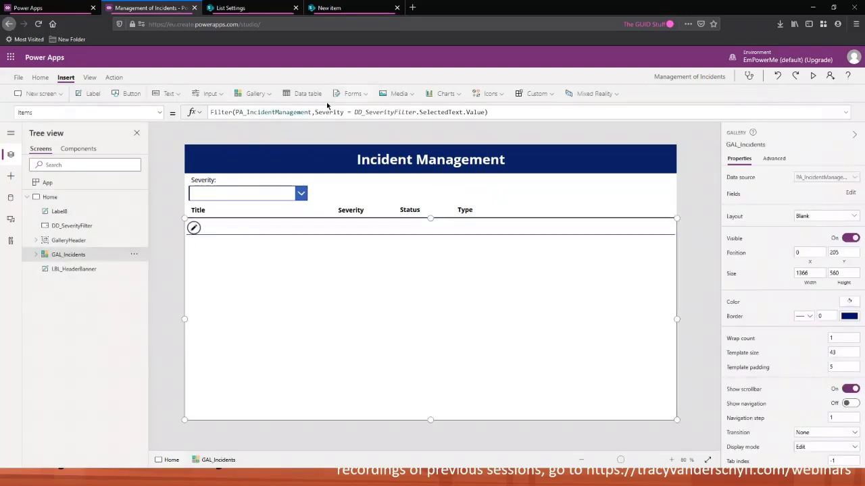
Wrap the gallery's Items formula in If(DD_SeverityFilter.SelectedText.Value = "", PA_IncidentManagement, Filter(...)) to show all incidents when blank
left_click_drag(315, 112, 341, 112)
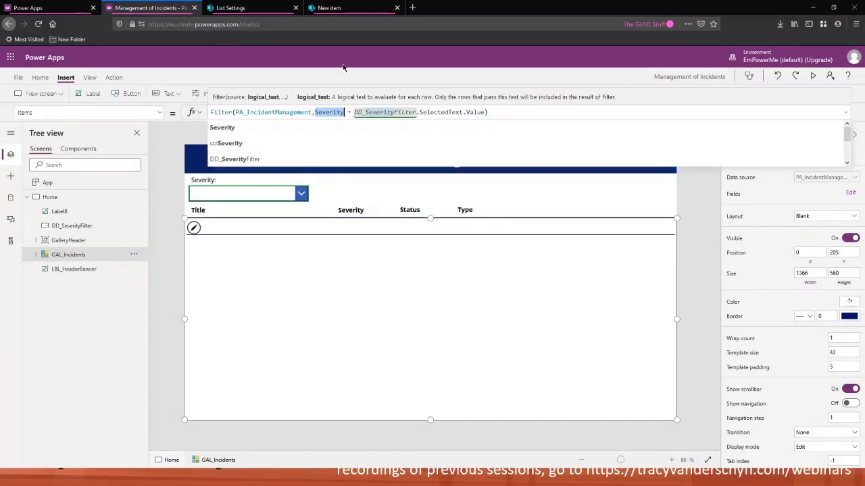
left_click(514, 110)
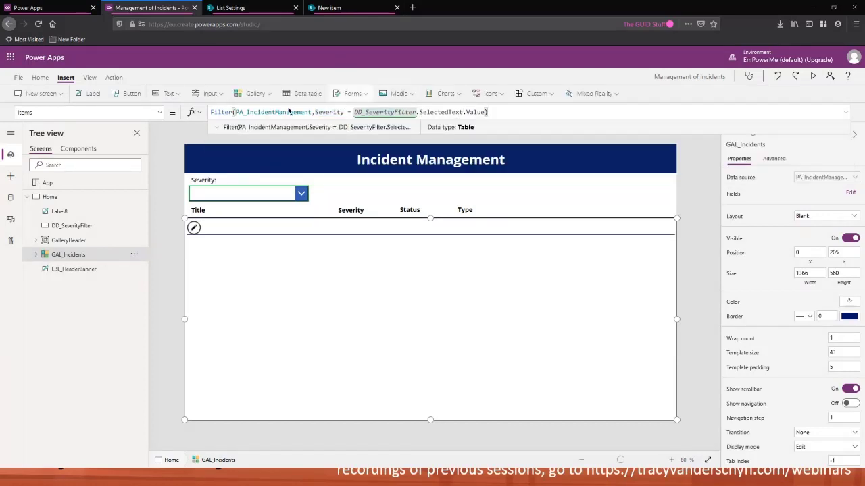
double_click(215, 113)
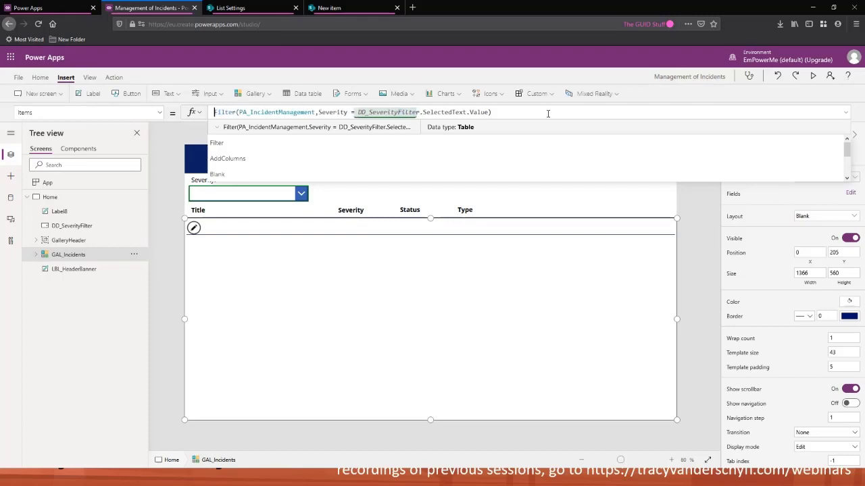
type("If ")
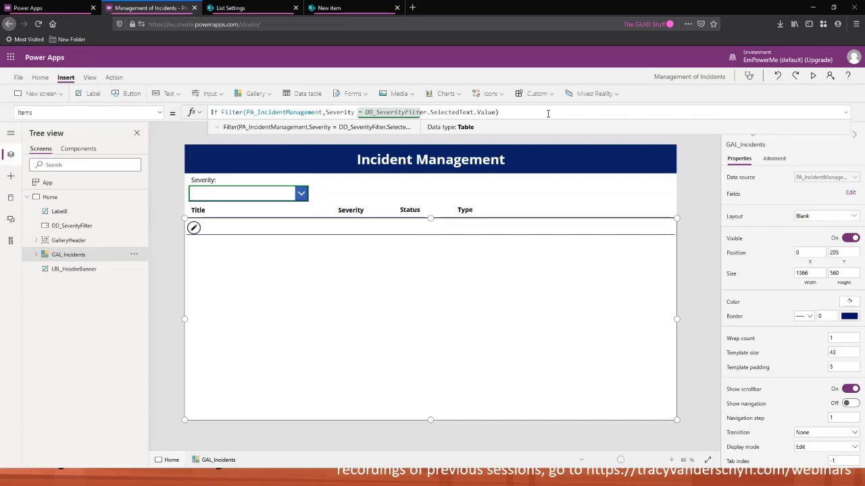
type("(")
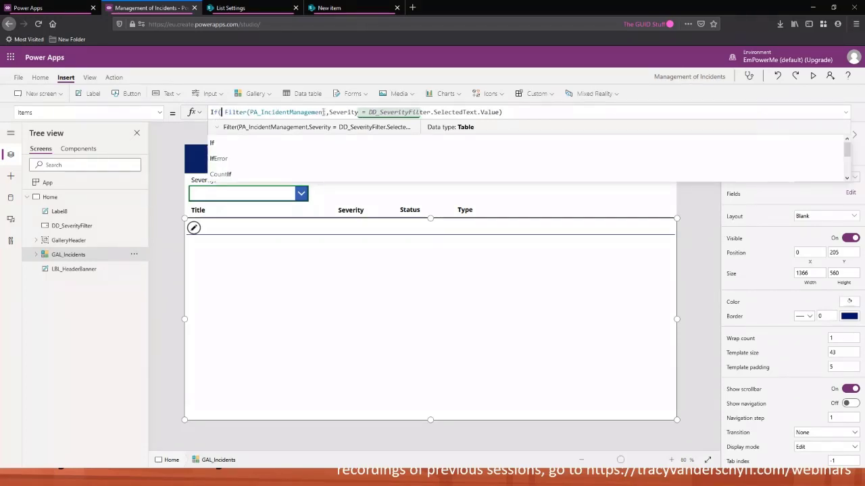
type(" D_")
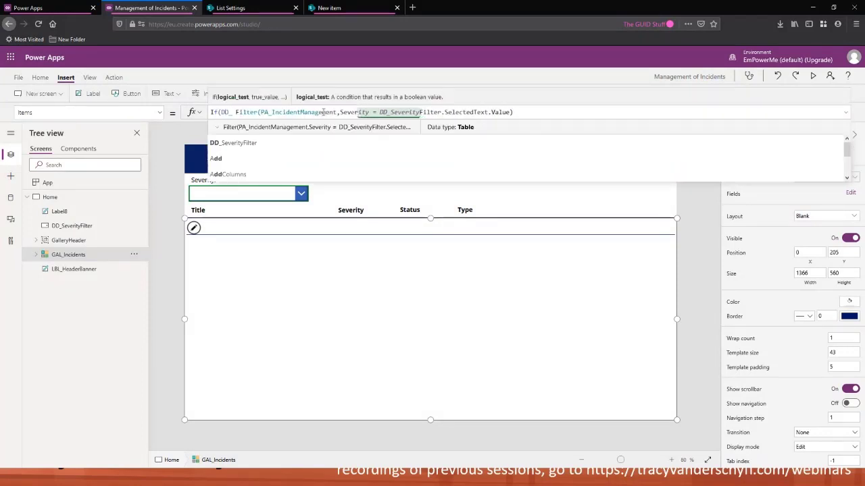
type("SeverityFilt")
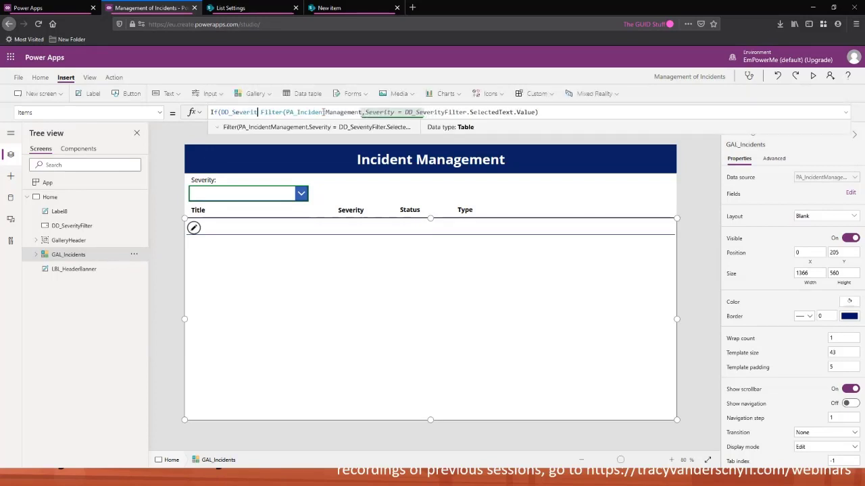
type("er.S")
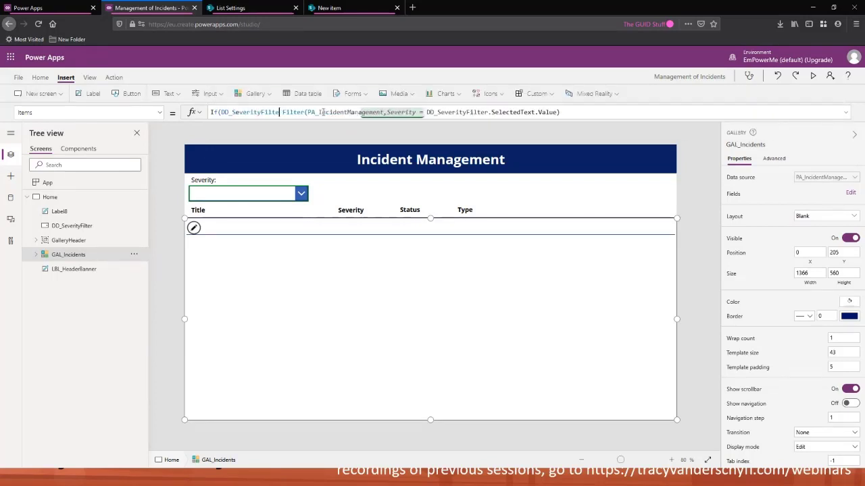
type("electedText")
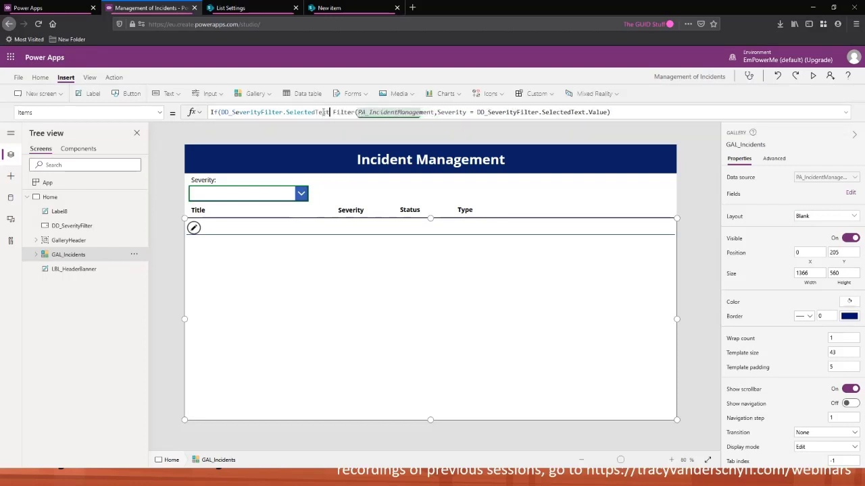
type(".Valu")
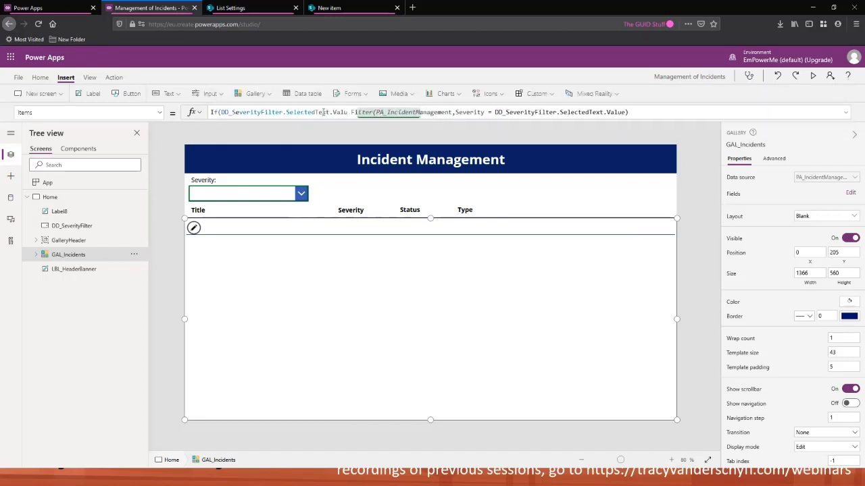
type("e =")
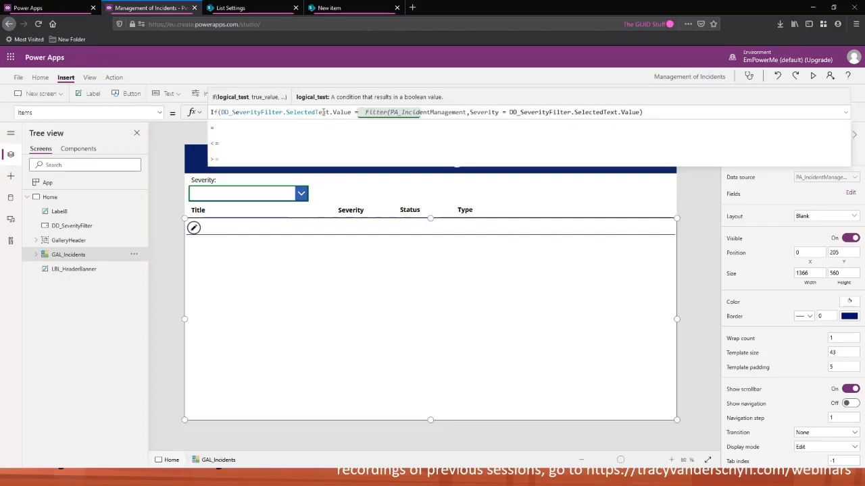
type(" \"\"")
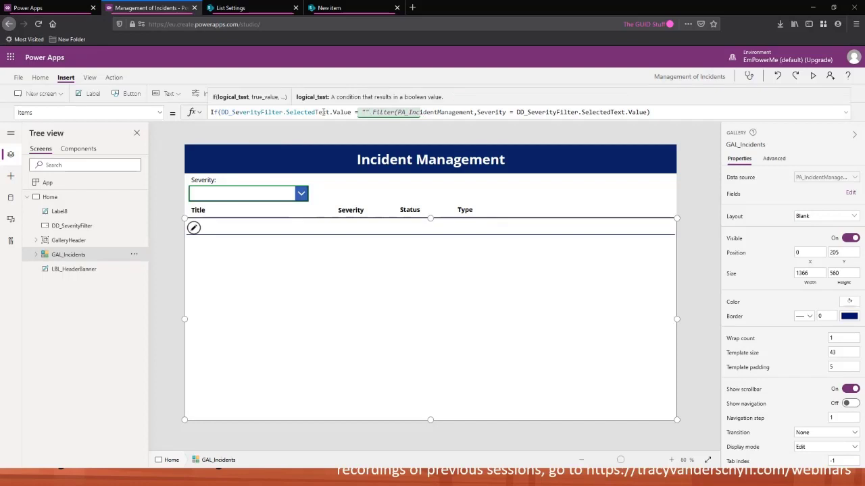
type(",")
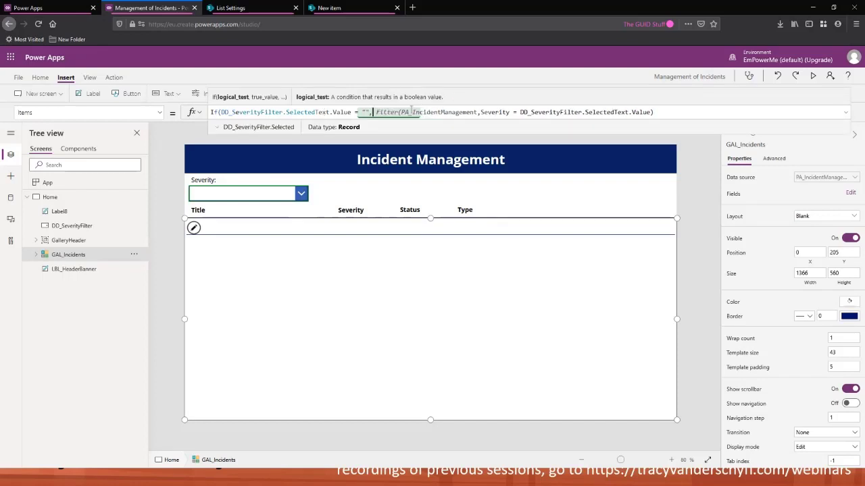
left_click_drag(401, 112, 478, 112)
key("ctrl+c")
left_click(376, 113)
key("ctrl+v")
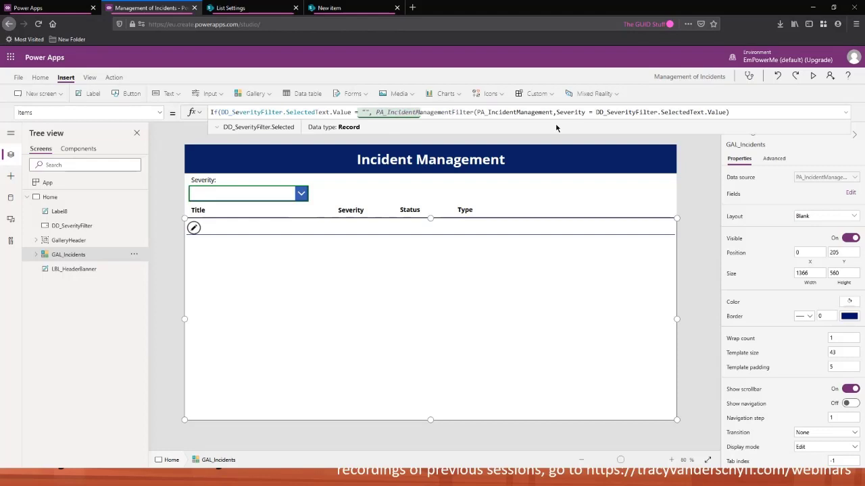
type(",")
left_click(734, 113)
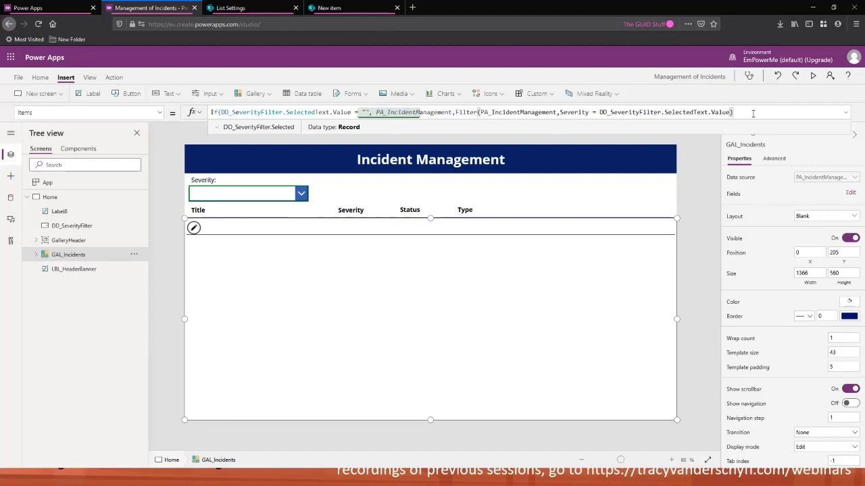
type(")")
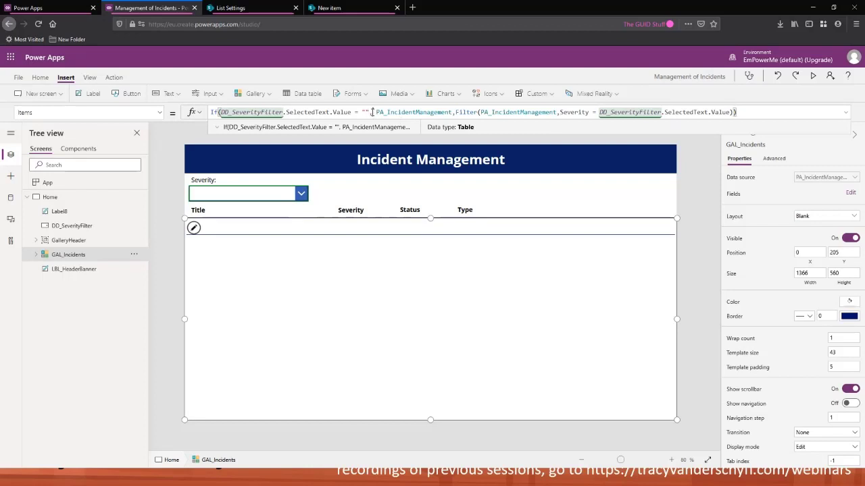
Preview the app, choose Low and then the blank severity option, and close the preview
left_click(813, 75)
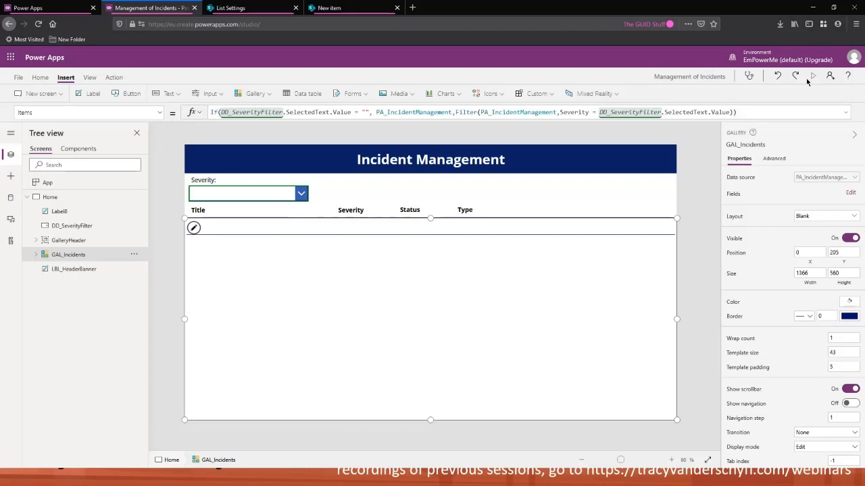
left_click(233, 123)
left_click(192, 179)
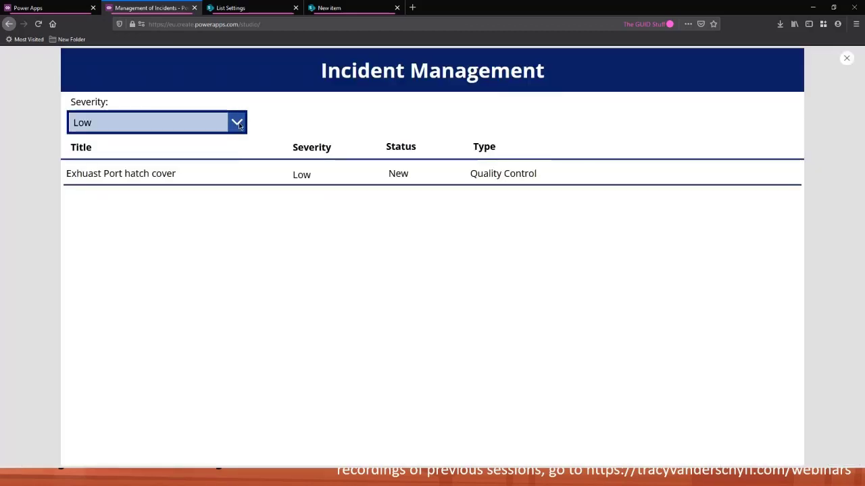
left_click(237, 122)
left_click(204, 145)
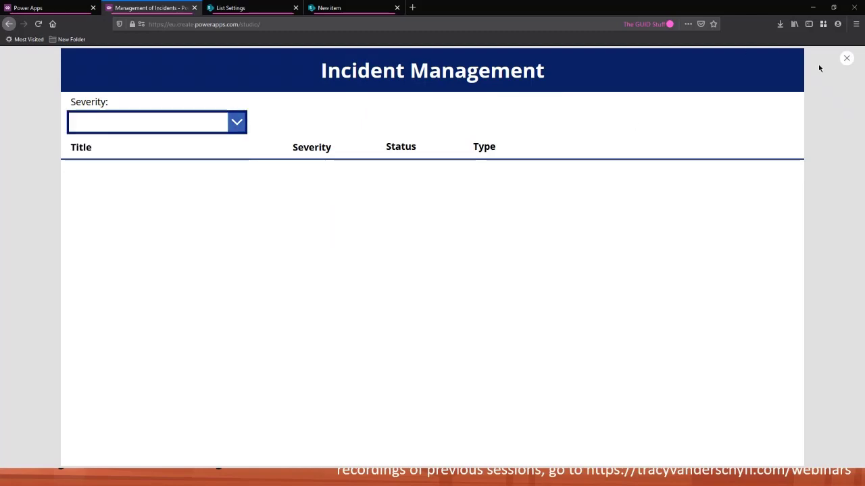
left_click(848, 58)
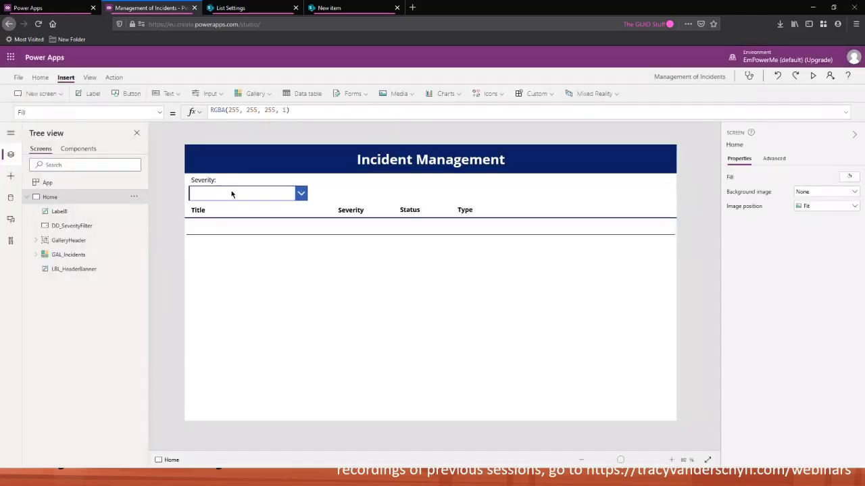
Remove the space before PA_IncidentManagement in the gallery's Items formula
left_click(259, 301)
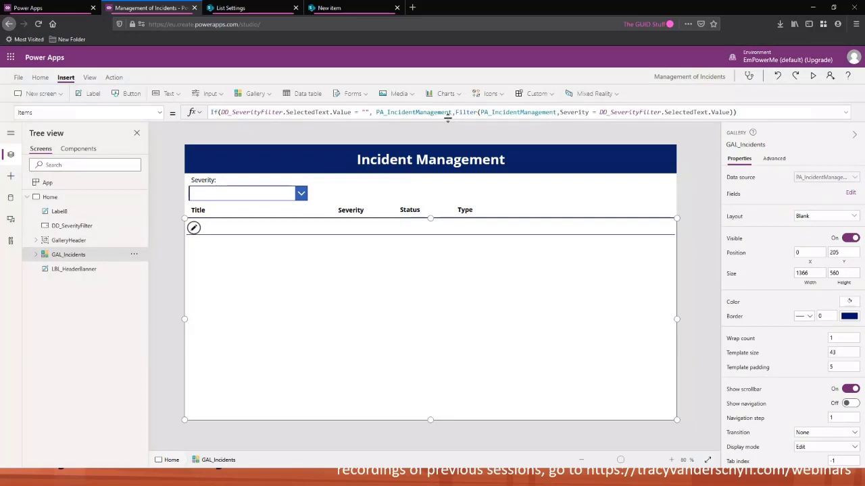
left_click_drag(449, 113, 390, 113)
left_click(374, 113)
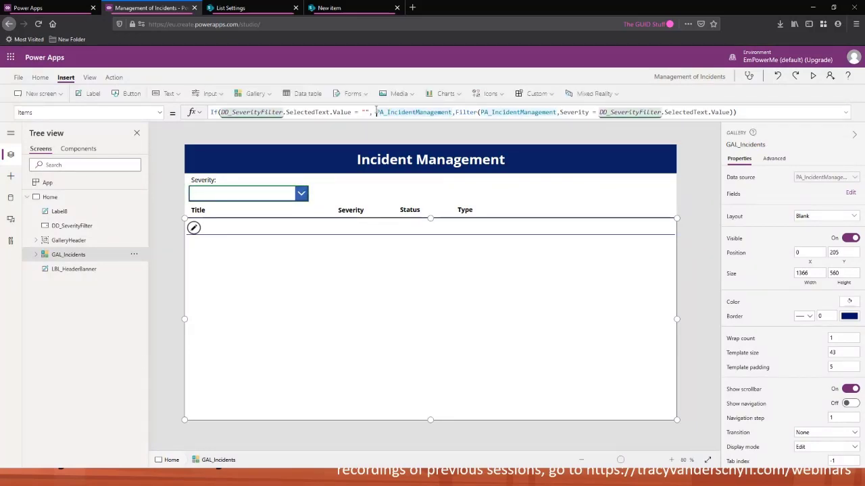
key("BackSpace")
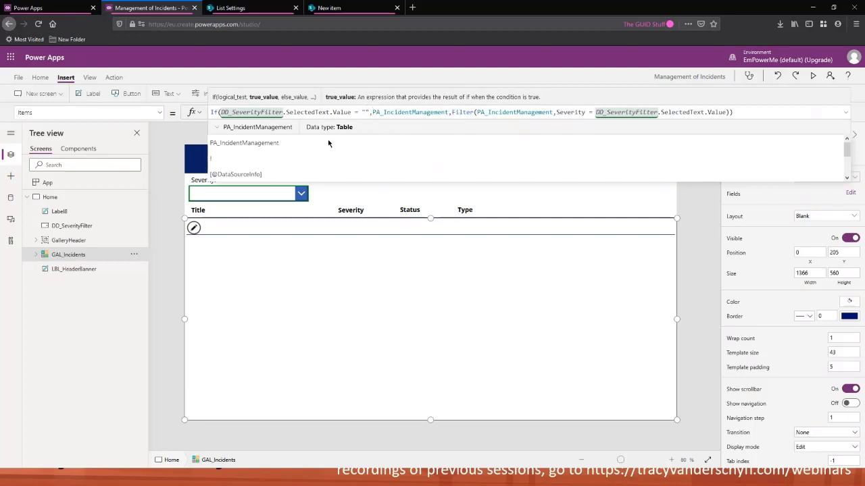
Replace the empty first item of the colSeverity collection in App OnStart with "None" and run OnStart
left_click(93, 189)
left_click(299, 113)
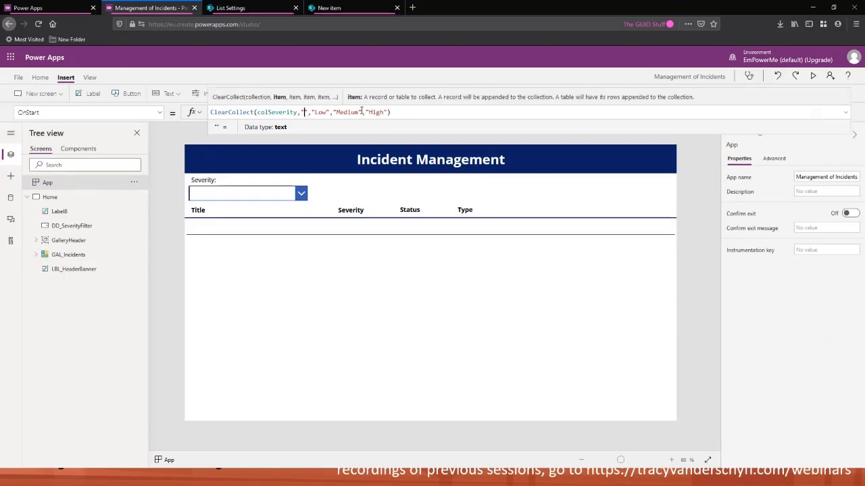
type("None")
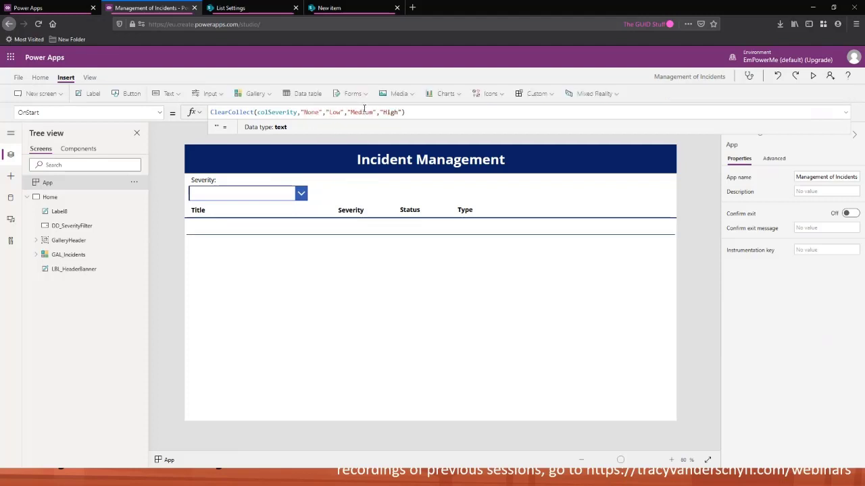
left_click(133, 182)
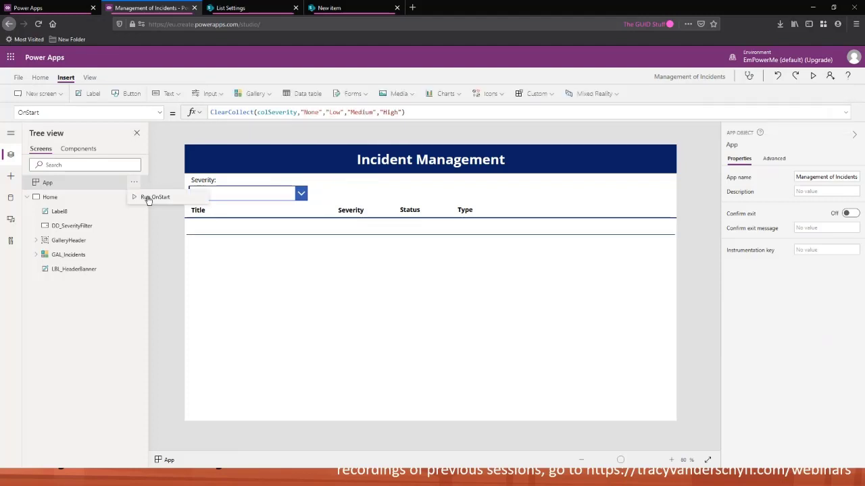
left_click(148, 197)
Change the gallery's Items condition to compare the drop-down's selected value with "None" instead of ""
left_click(284, 268)
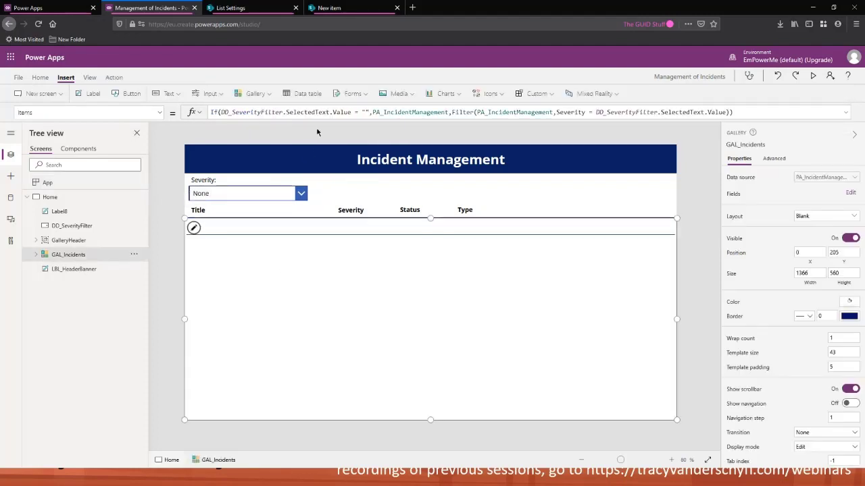
left_click(366, 113)
type("None")
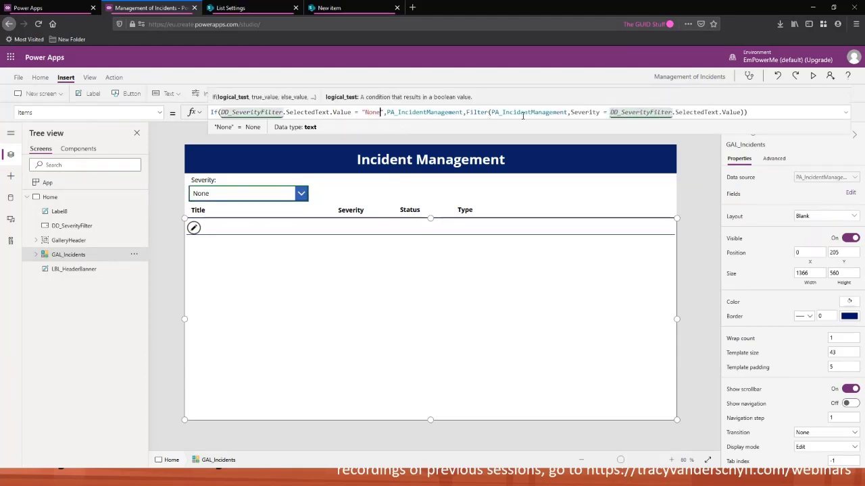
left_click(755, 112)
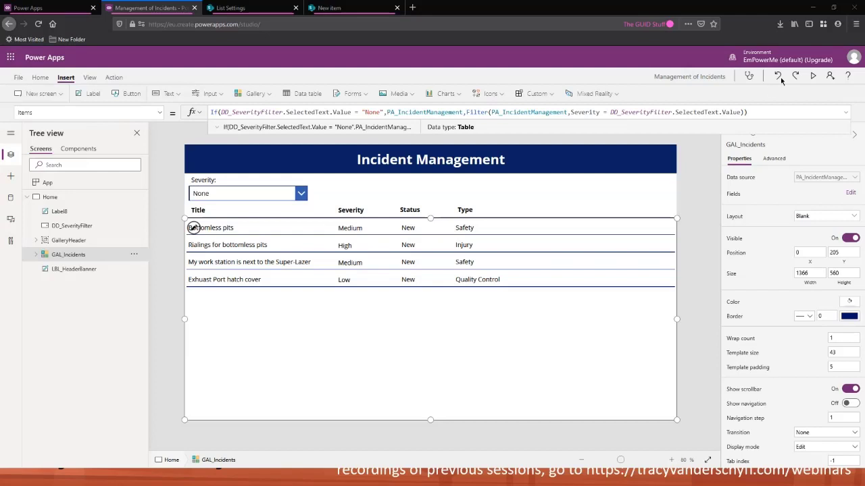
left_click(279, 196)
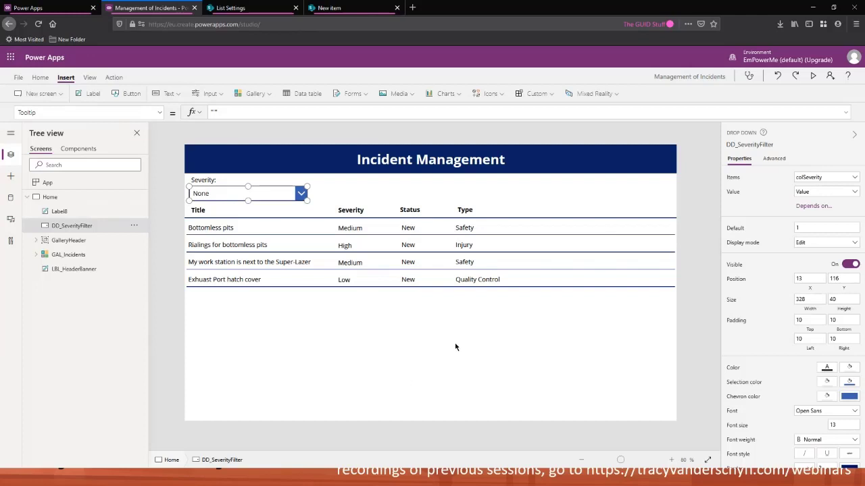
left_click(399, 312)
left_click(281, 192)
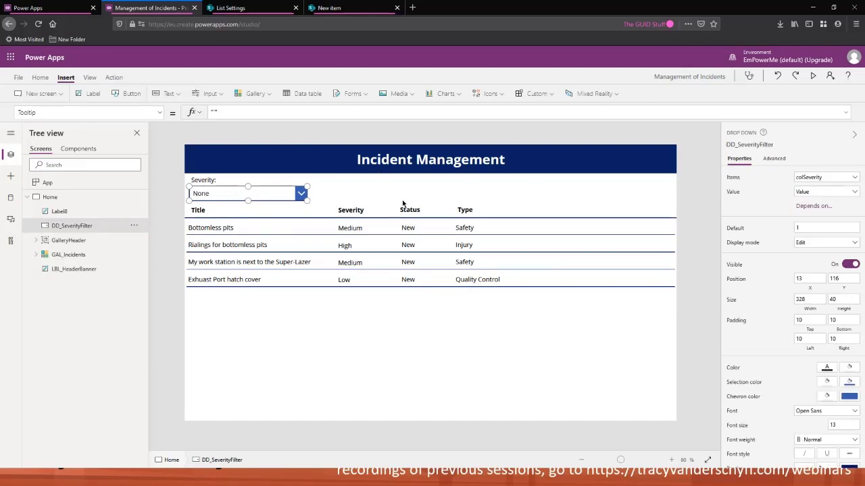
left_click(416, 333)
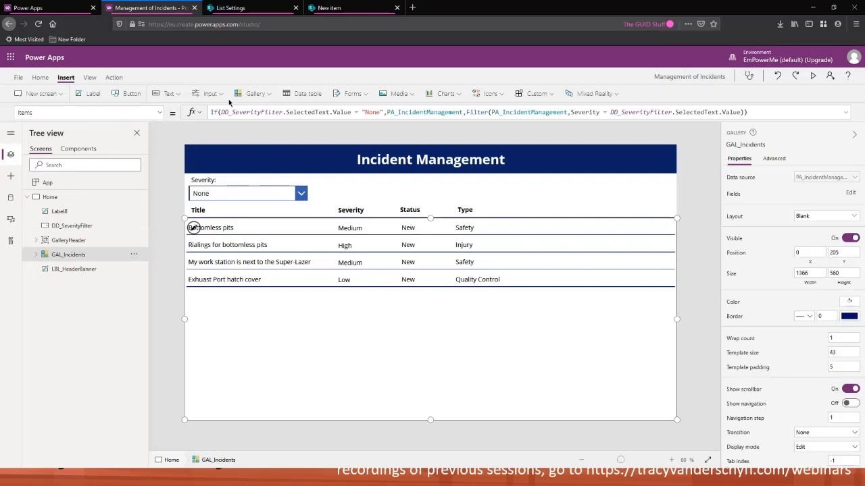
Insert a label below the gallery, about 420 by 227, and expand its Text formula for editing
left_click_drag(762, 110, 205, 114)
left_click(93, 94)
left_click_drag(244, 174, 571, 395)
left_click(848, 115)
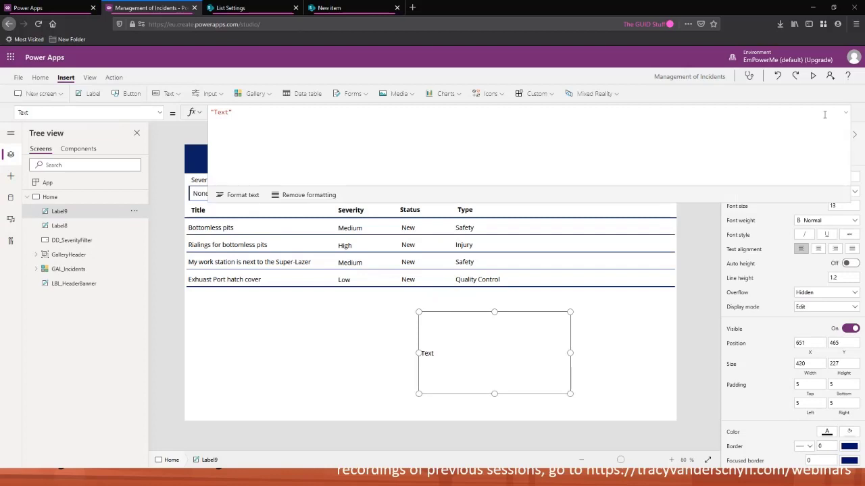
Set the label's text to the lines "Multiple Filters", "Search", "Ordering", "Logo" and "Policy / Support", and move it to about 780, 400
left_click_drag(230, 112, 215, 112)
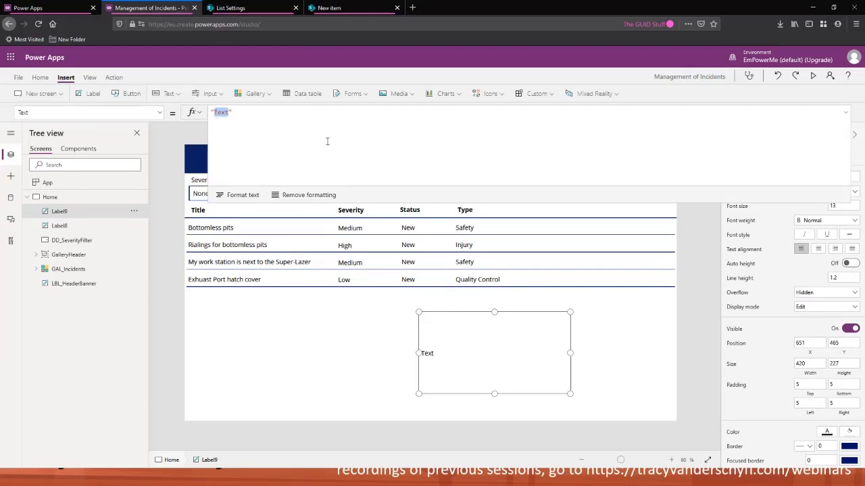
type("Multiple ")
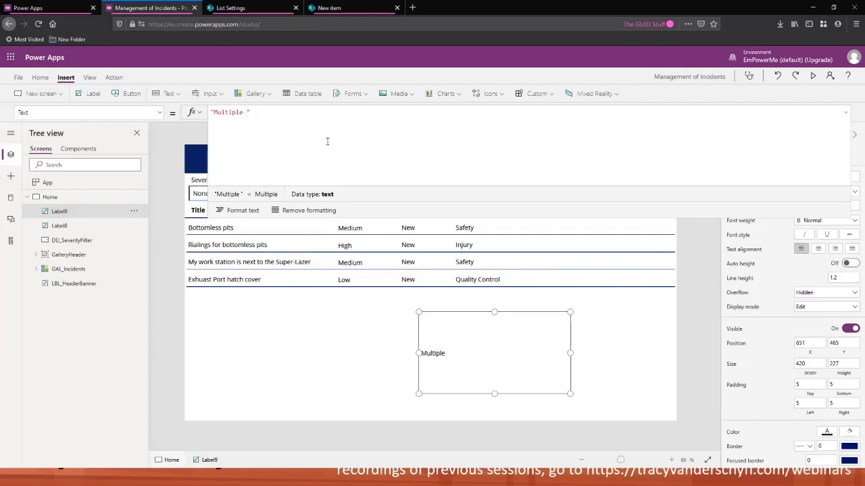
type("Filters")
key("shift+Return")
type("Search")
key("shift+Return")
type("Or")
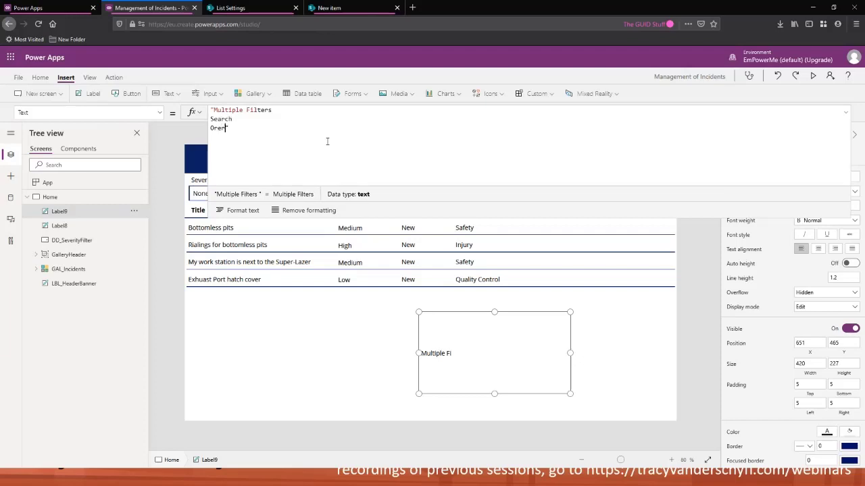
type("dering")
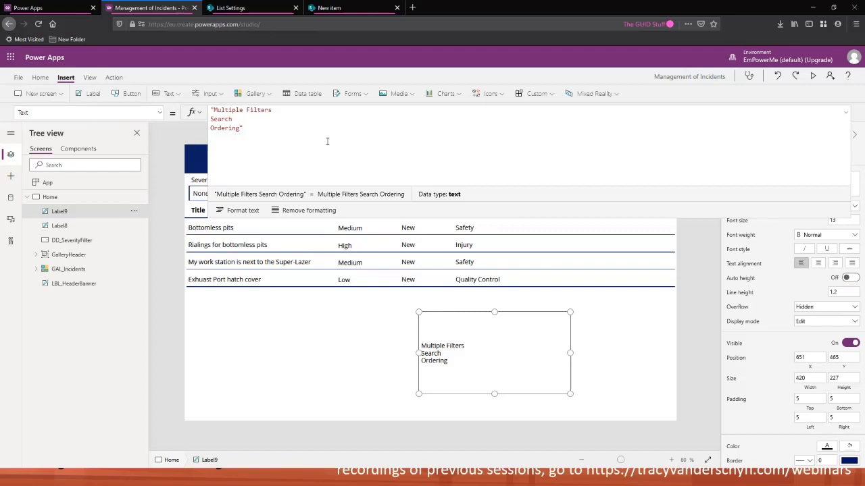
key("shift+Return")
type("Logo")
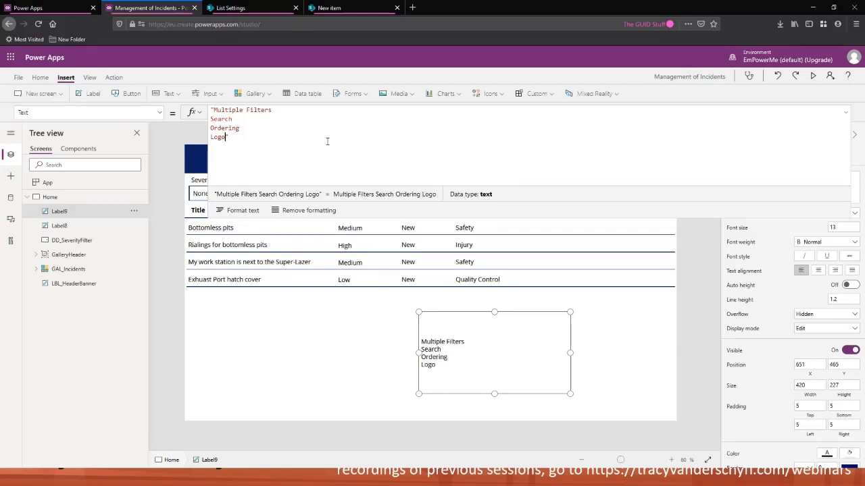
key("Return")
type("Policy")
type(" / SUp")
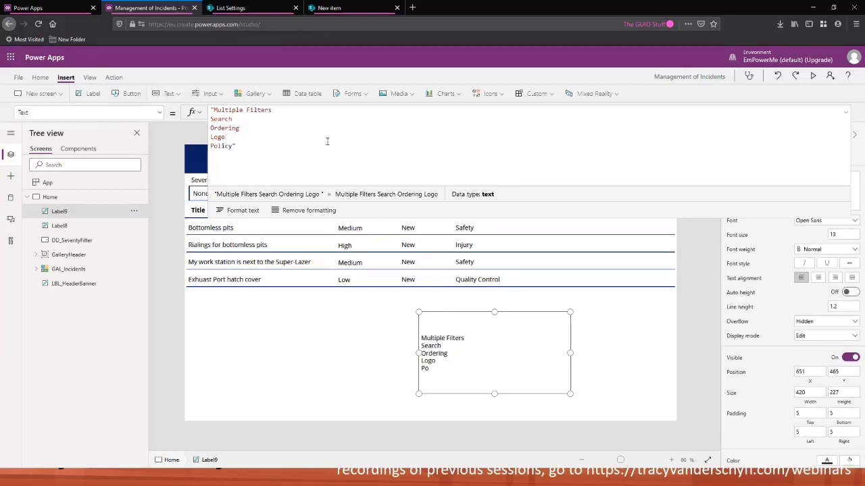
type("p")
key("BackSpace")
key("BackSpace")
key("BackSpace")
type("upport")
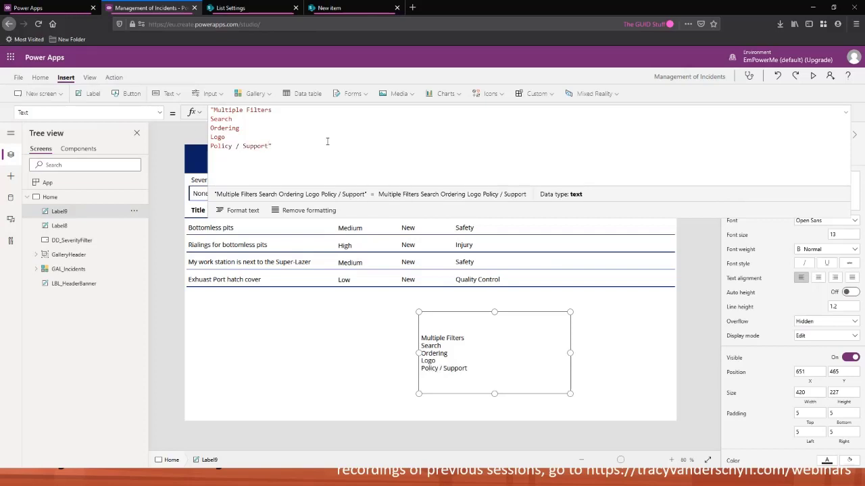
left_click(844, 110)
left_click_drag(508, 363, 556, 342)
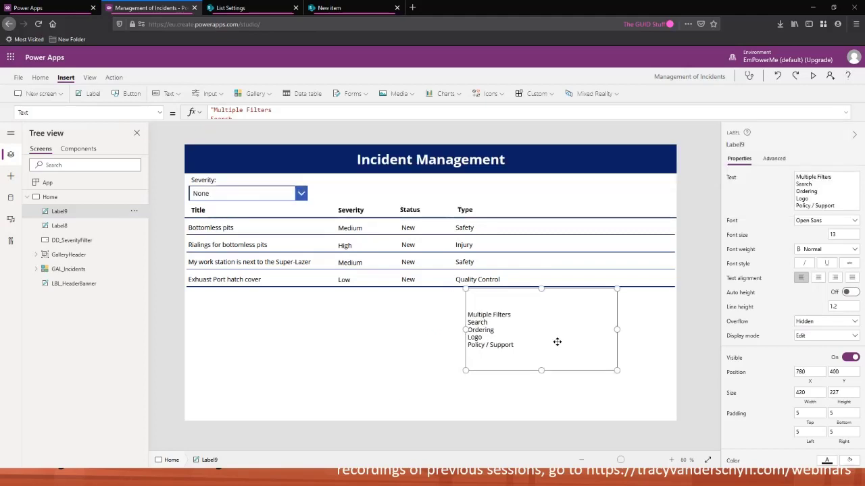
Shorten the incidents gallery to about 520 high and insert a full-width label along the bottom of the screen
left_click(359, 379)
left_click_drag(432, 412, 432, 406)
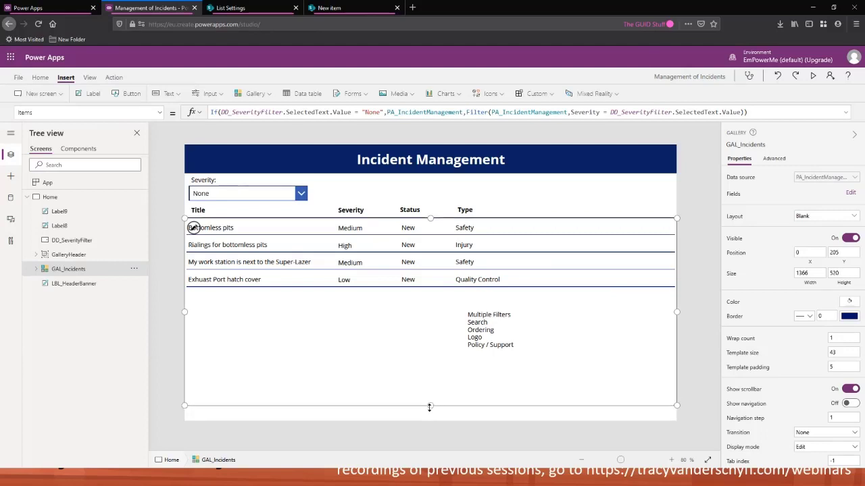
left_click(169, 95)
left_click(173, 110)
left_click_drag(230, 165, 680, 422)
Set the new bottom label's text to "Click here for stuff"
double_click(220, 112)
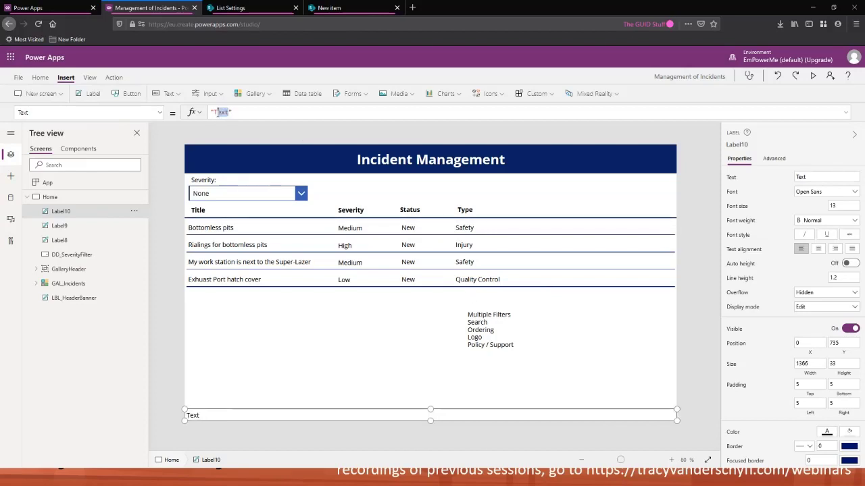
type("Click her")
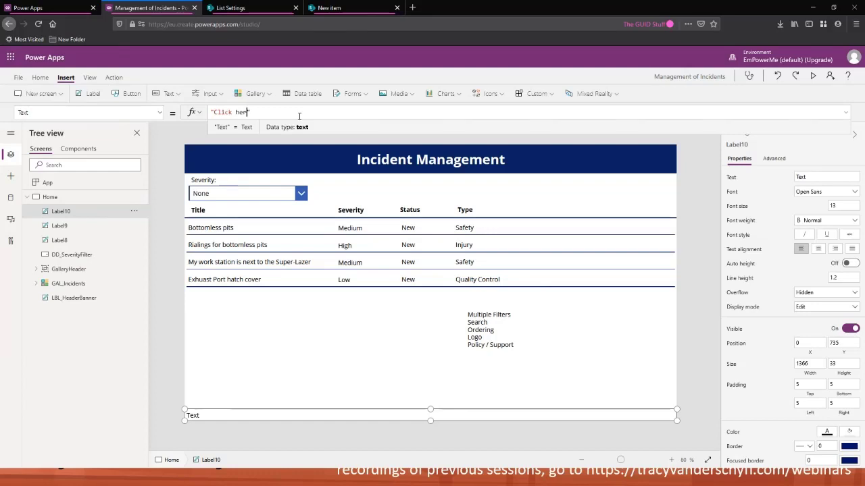
type("e for stuff")
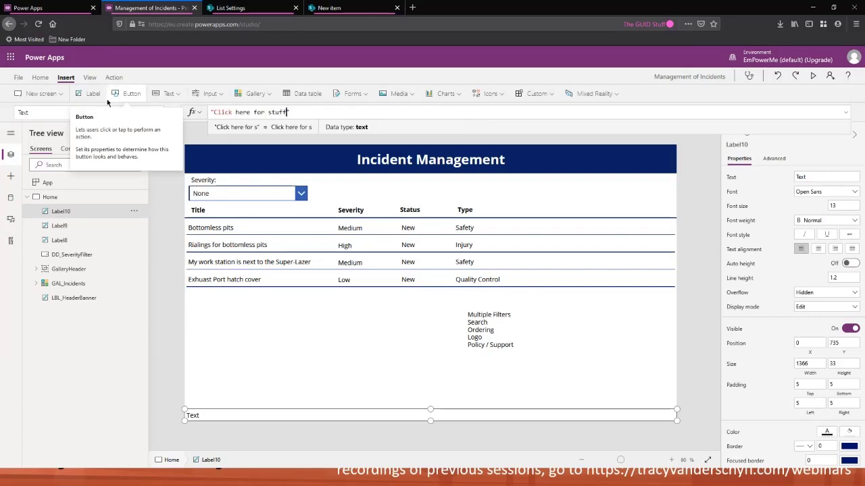
left_click(169, 94)
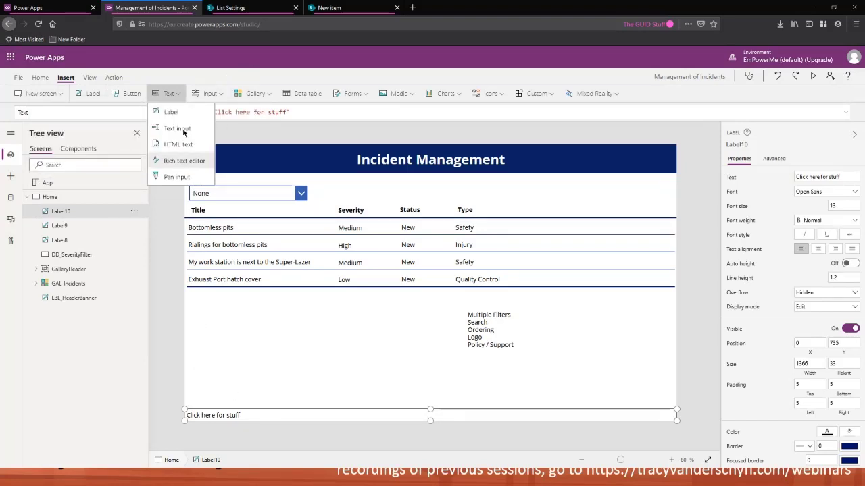
left_click(203, 70)
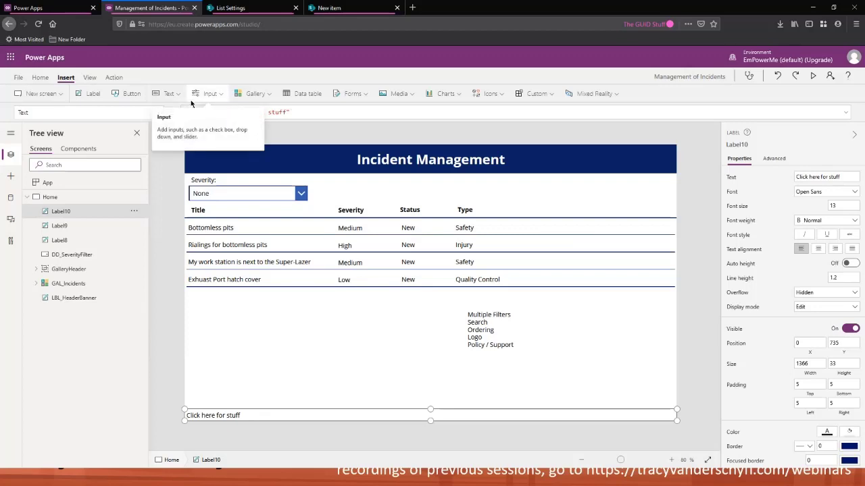
key("alt+Tab")
key("alt+Tab")
key("alt+Tab")
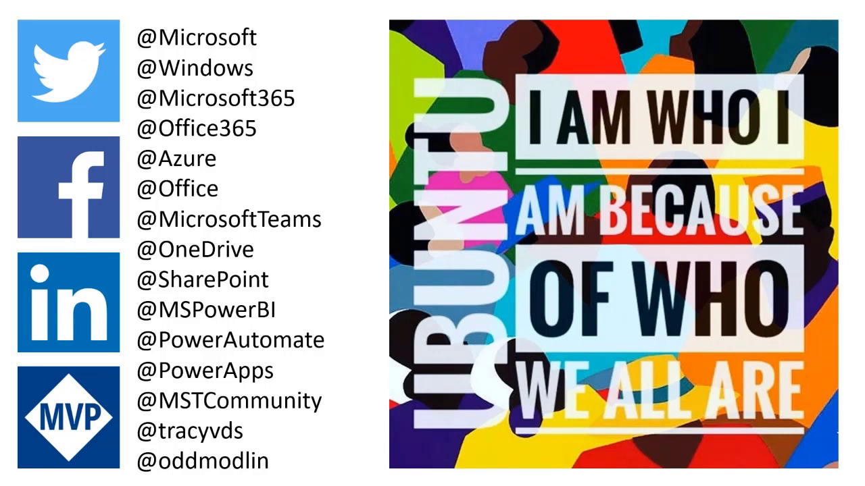
key("Right")
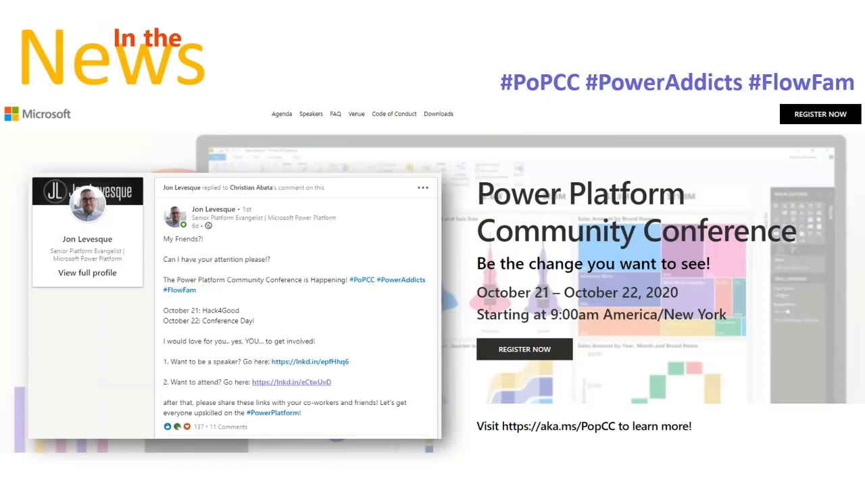
key("Right")
key("Left")
key("Right")
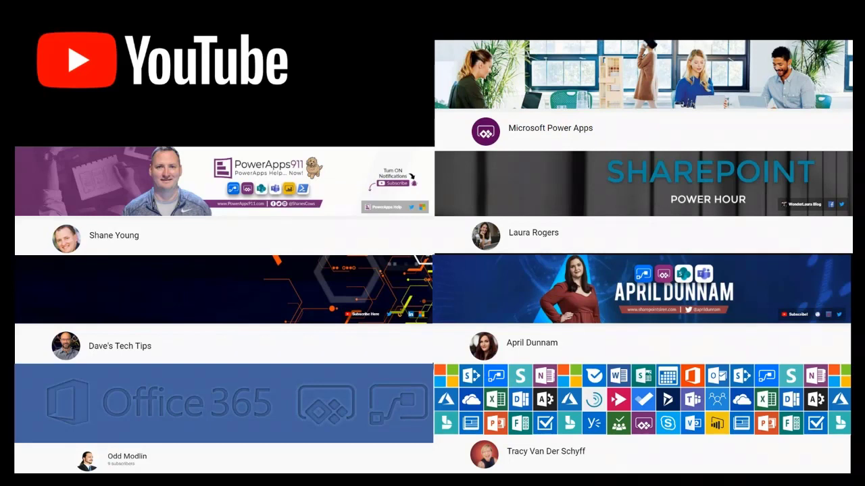